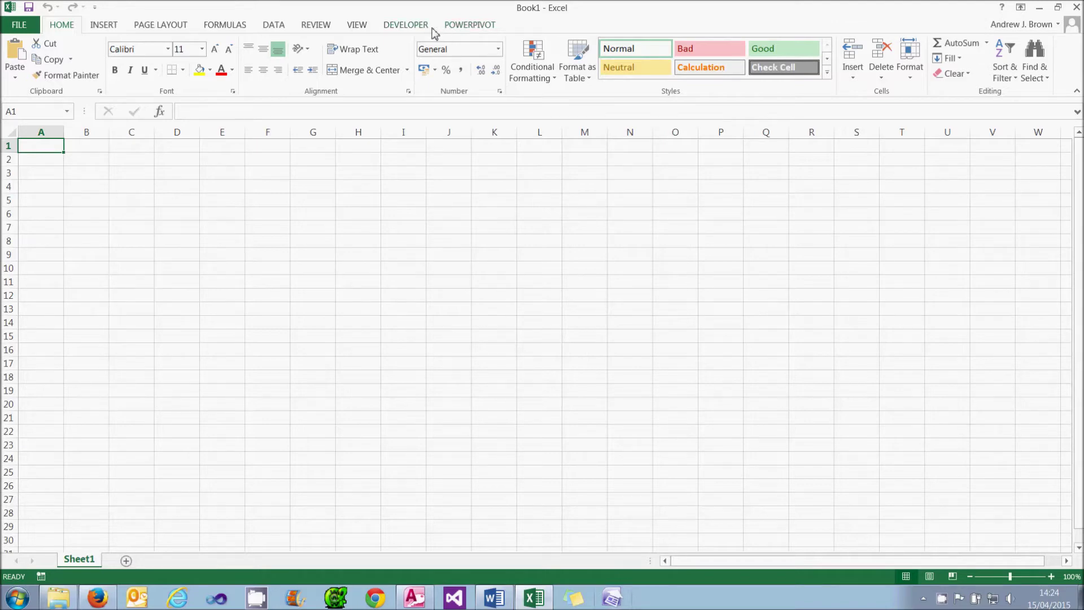
- Review the Office account and product information, then close Excel
left_click(23, 26)
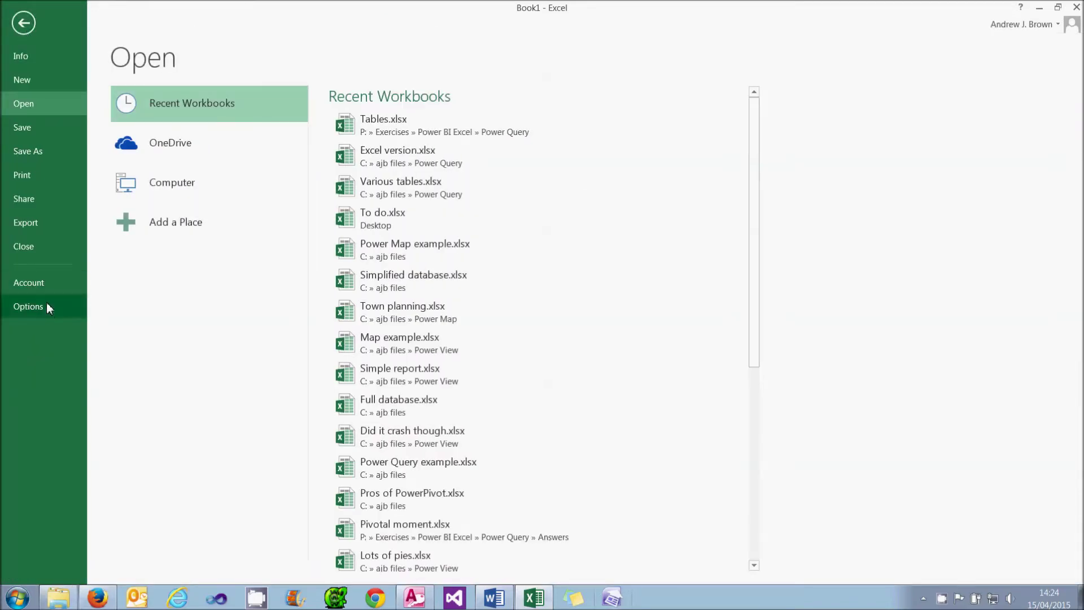
left_click(46, 287)
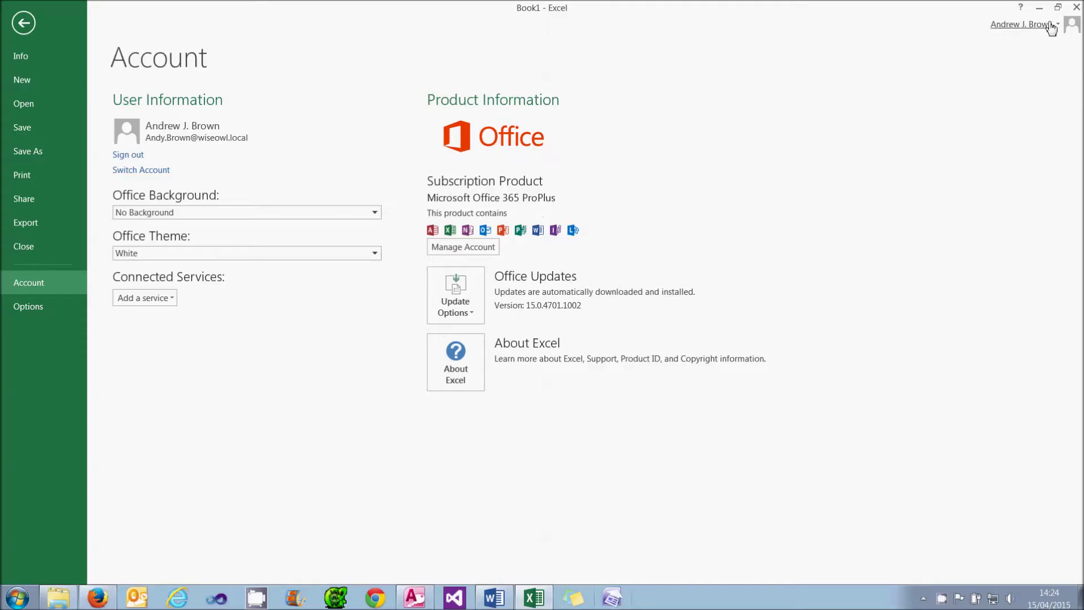
left_click(1076, 6)
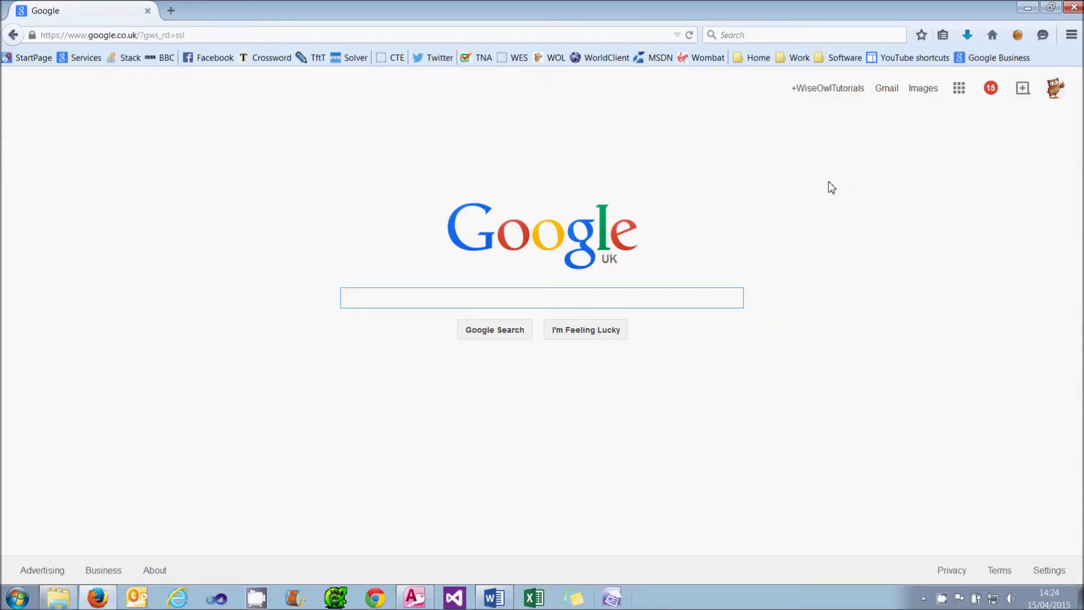
- Search Google for 'microsoft 39379' and start the English Power Query for Excel download
right_click(522, 296)
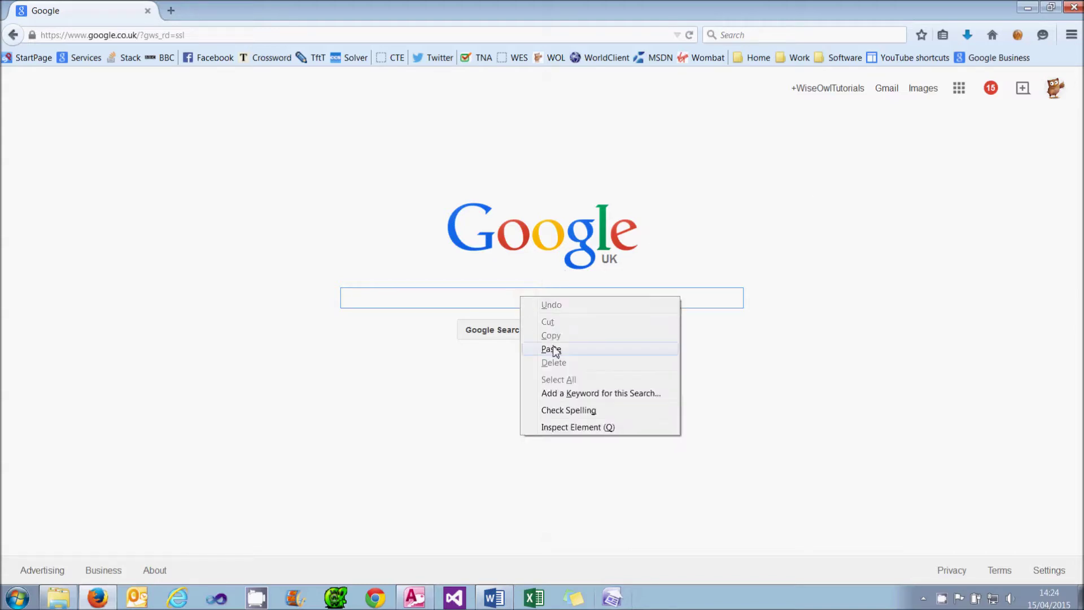
left_click(551, 349)
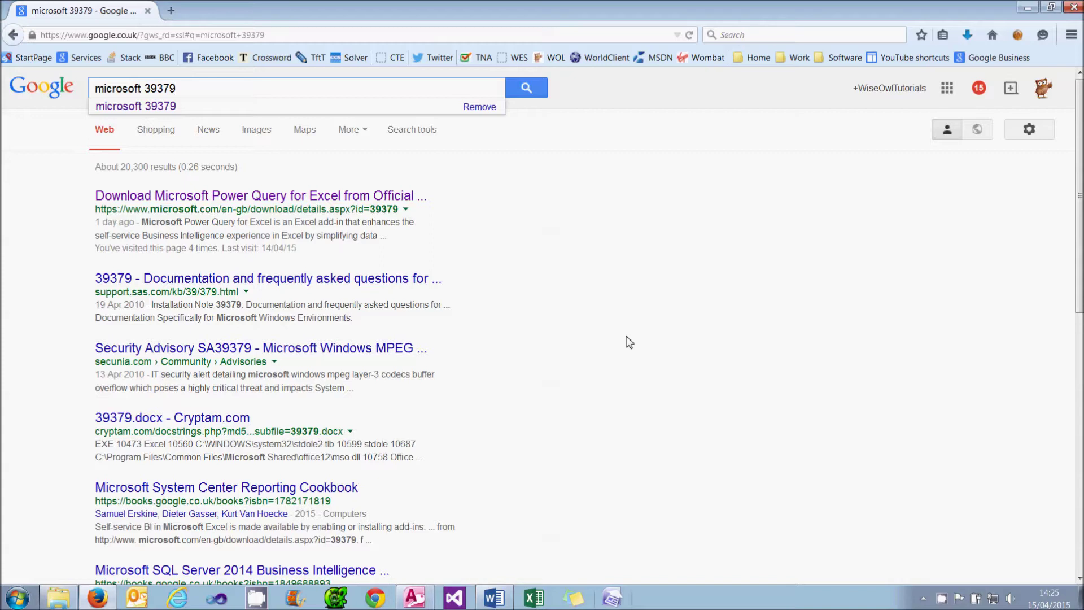
left_click(348, 202)
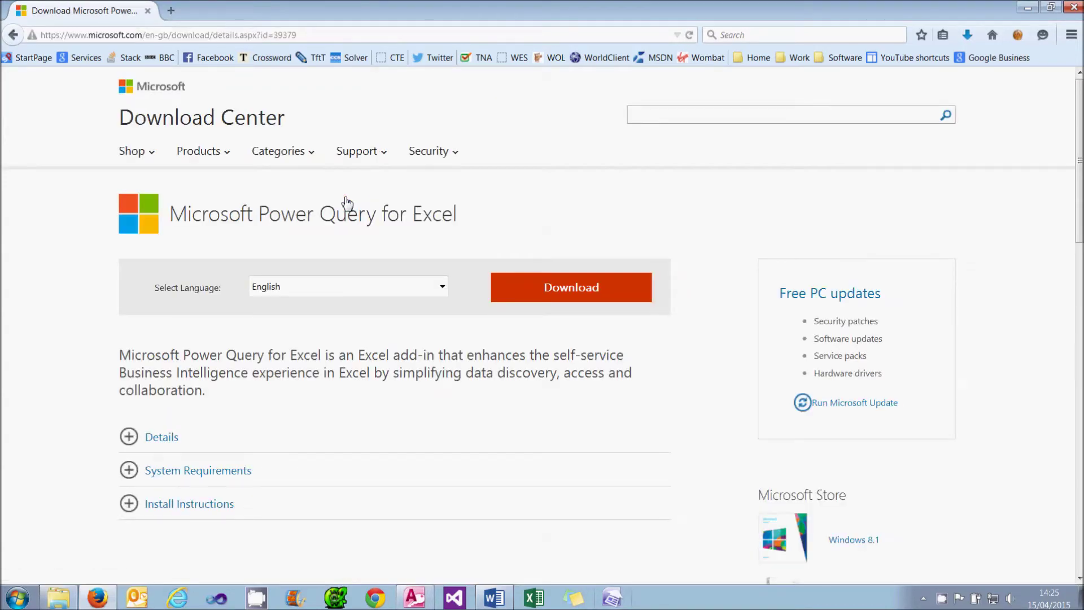
left_click(367, 289)
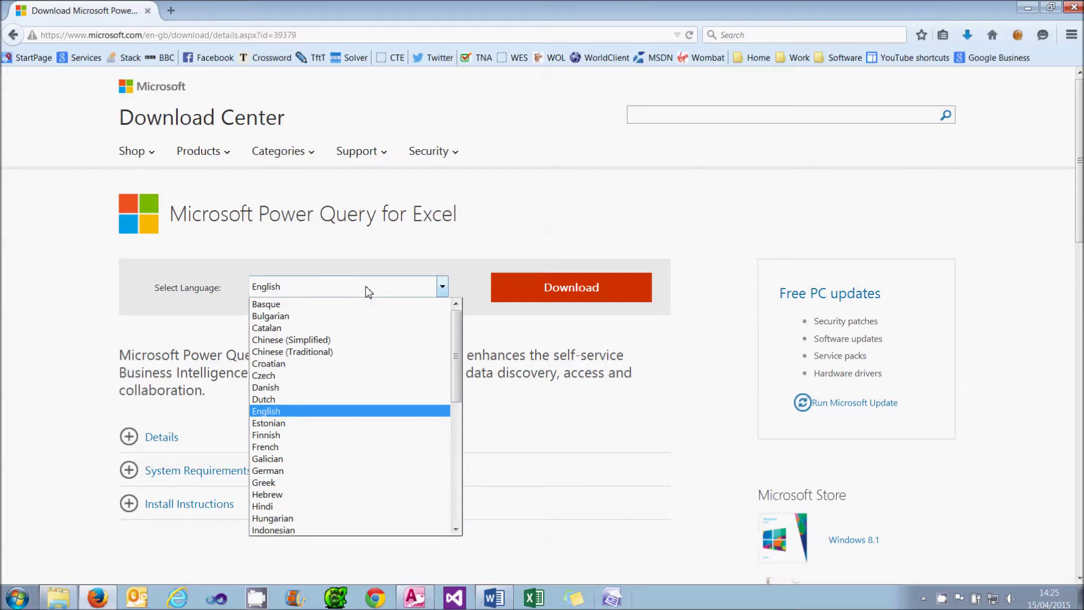
left_click(516, 291)
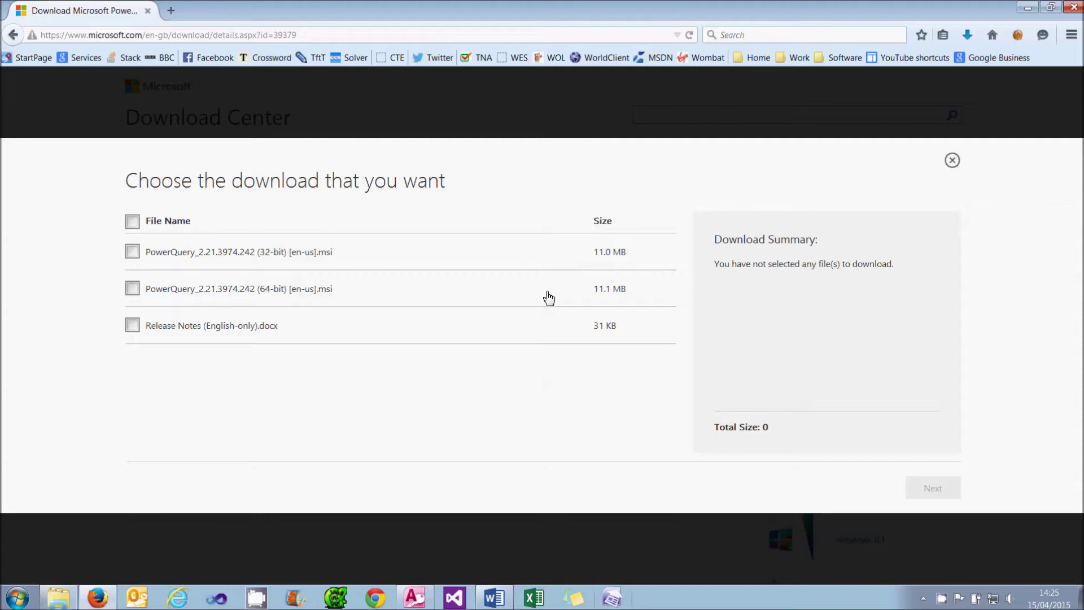
left_click(536, 599)
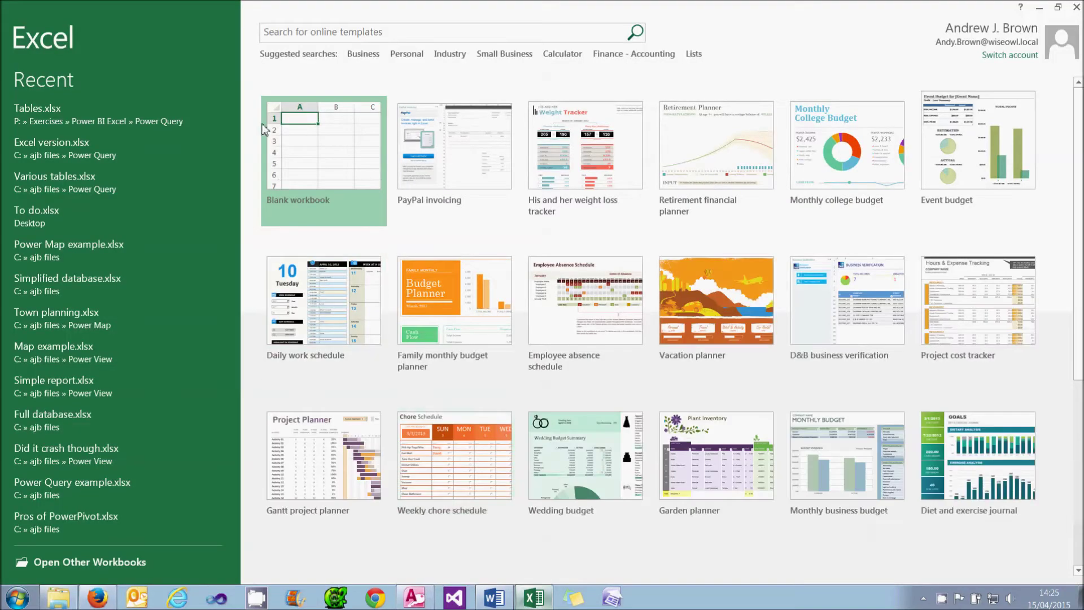
left_click(278, 125)
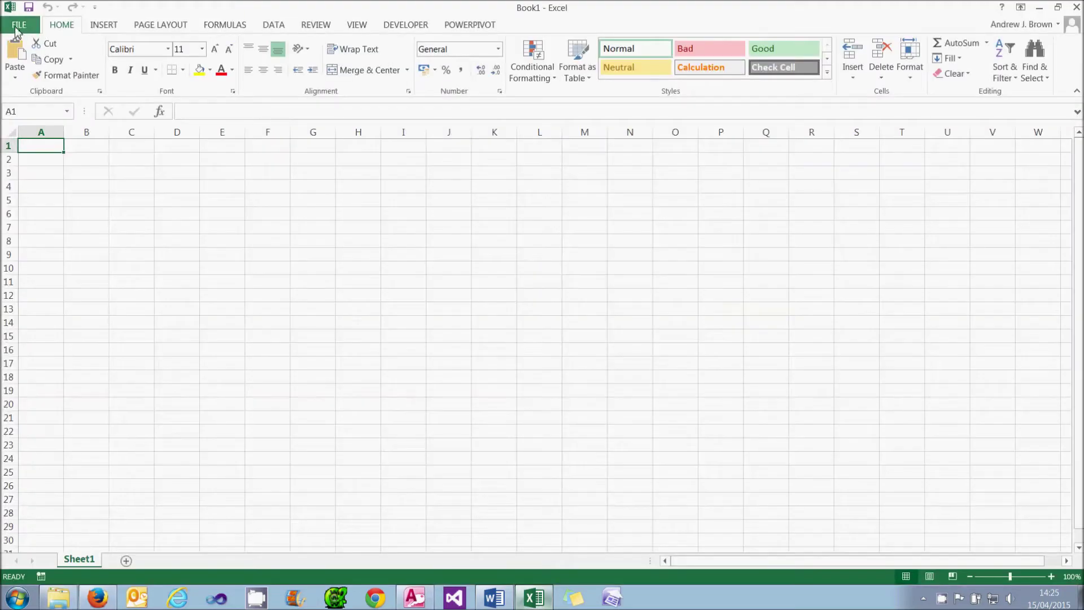
left_click(17, 26)
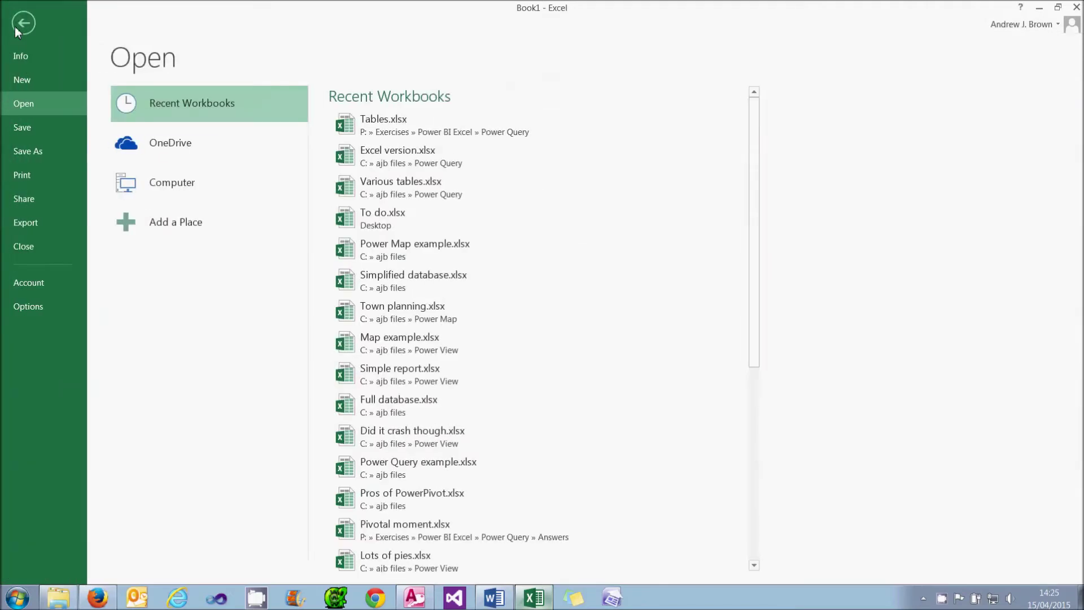
left_click(54, 283)
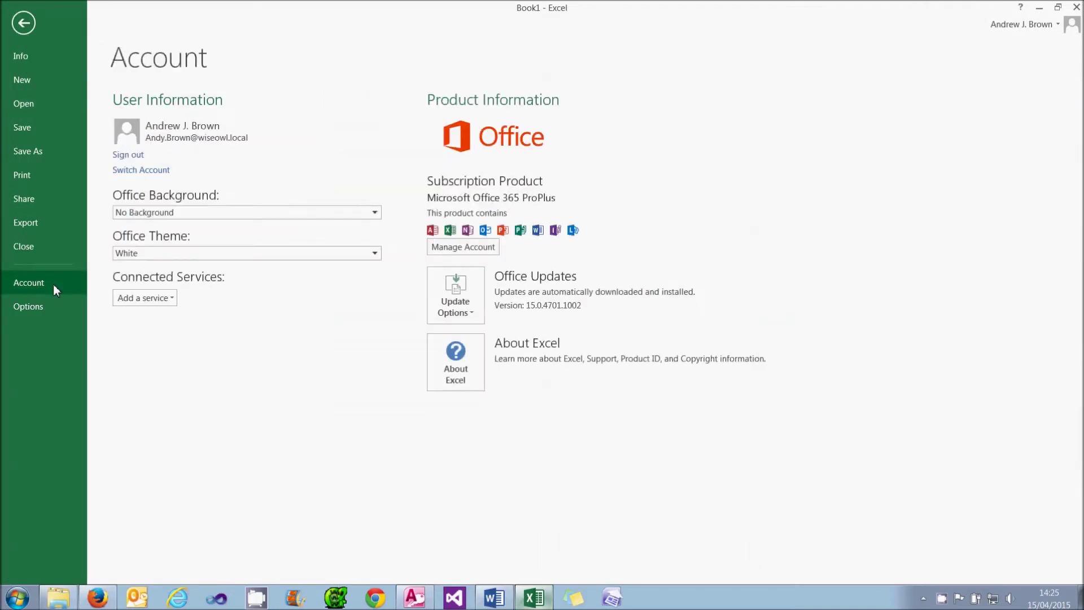
left_click(471, 382)
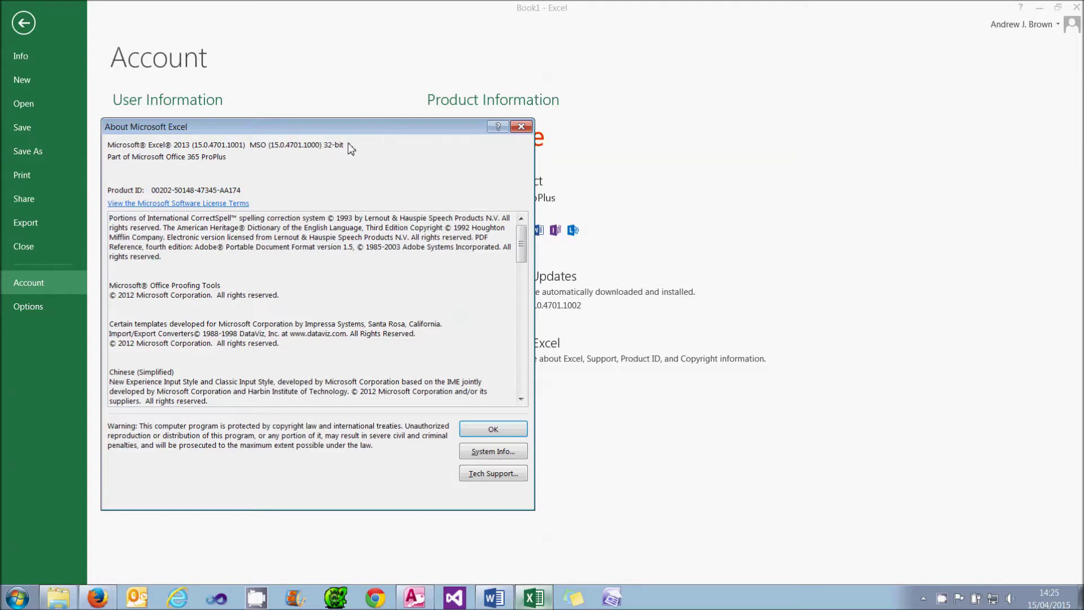
left_click(505, 431)
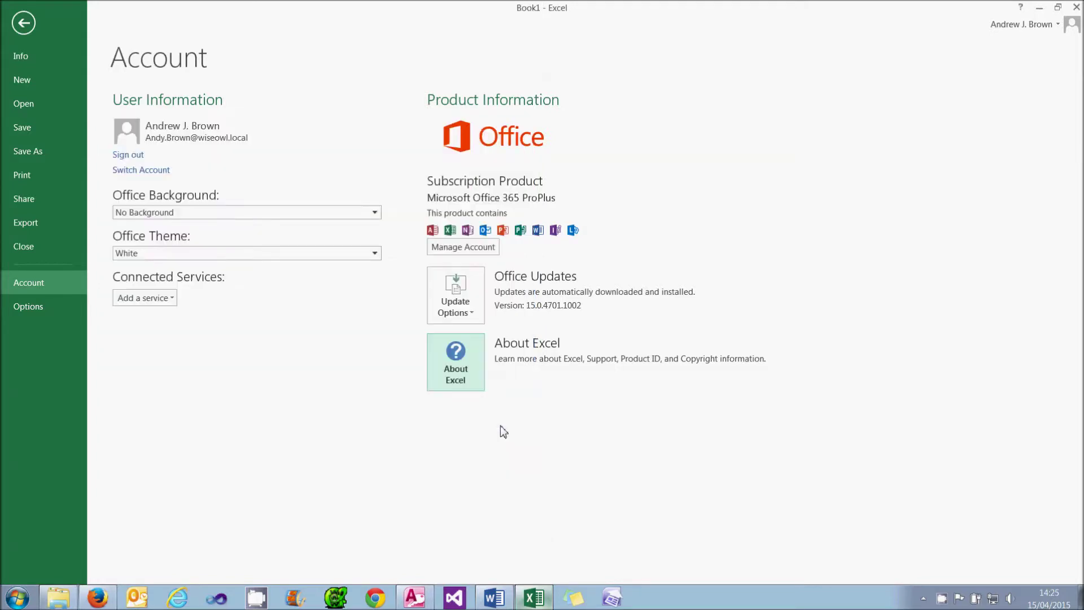
left_click(1076, 7)
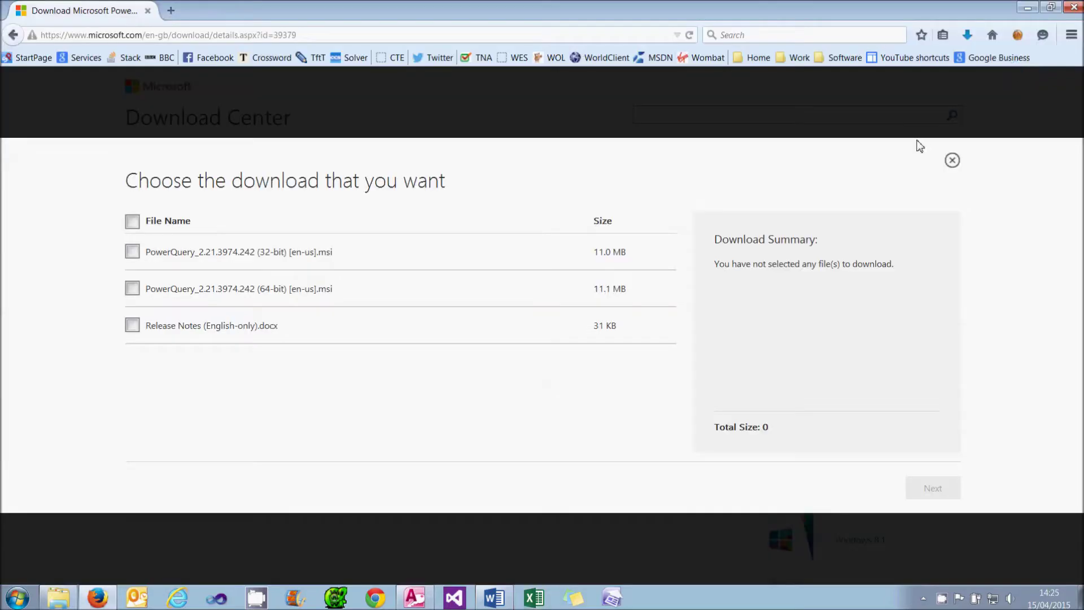
- Download the 32-bit PowerQuery_2.21.3974.242 installer (11.0 MB) and save it to disk
left_click(133, 253)
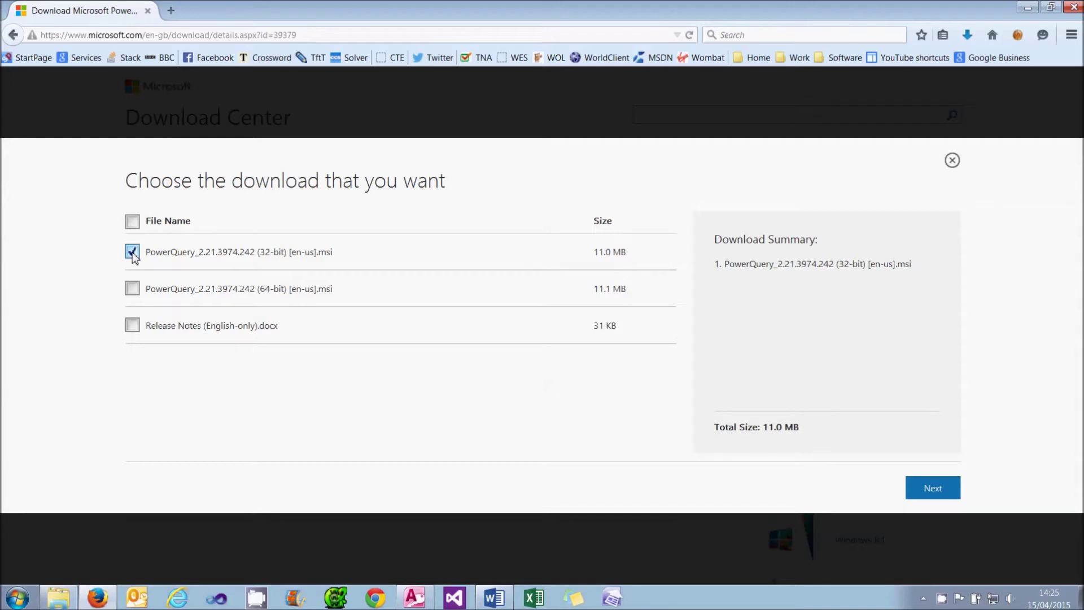
left_click(934, 489)
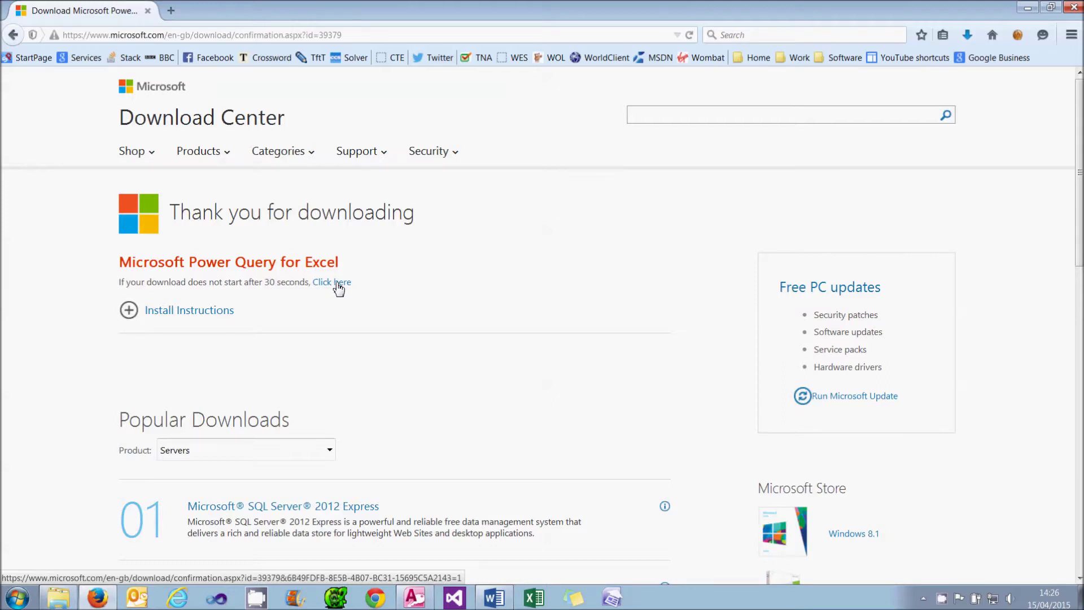
left_click(339, 288)
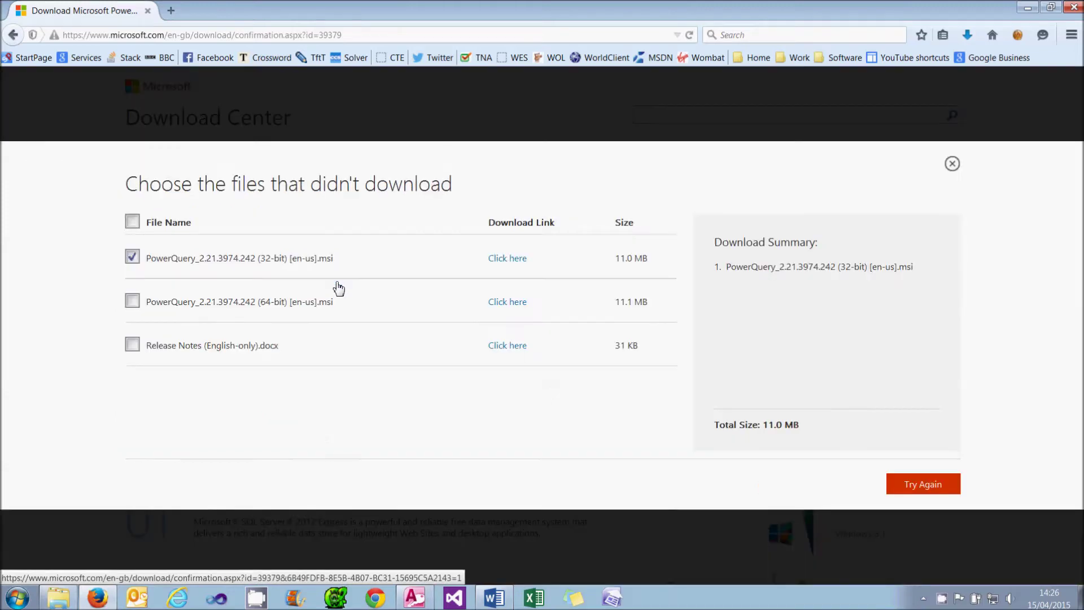
left_click(508, 259)
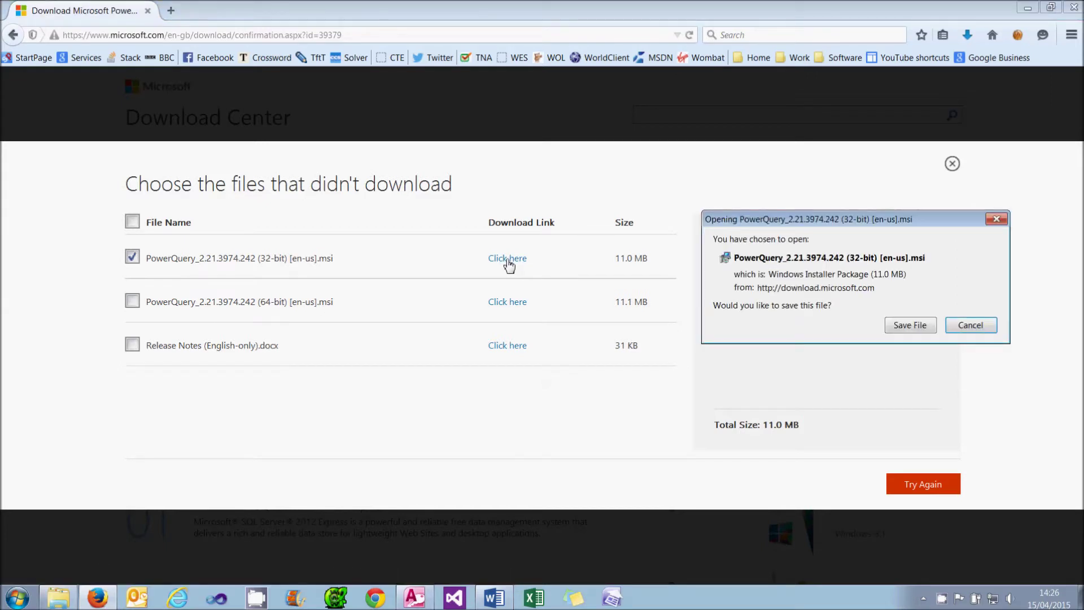
left_click(901, 329)
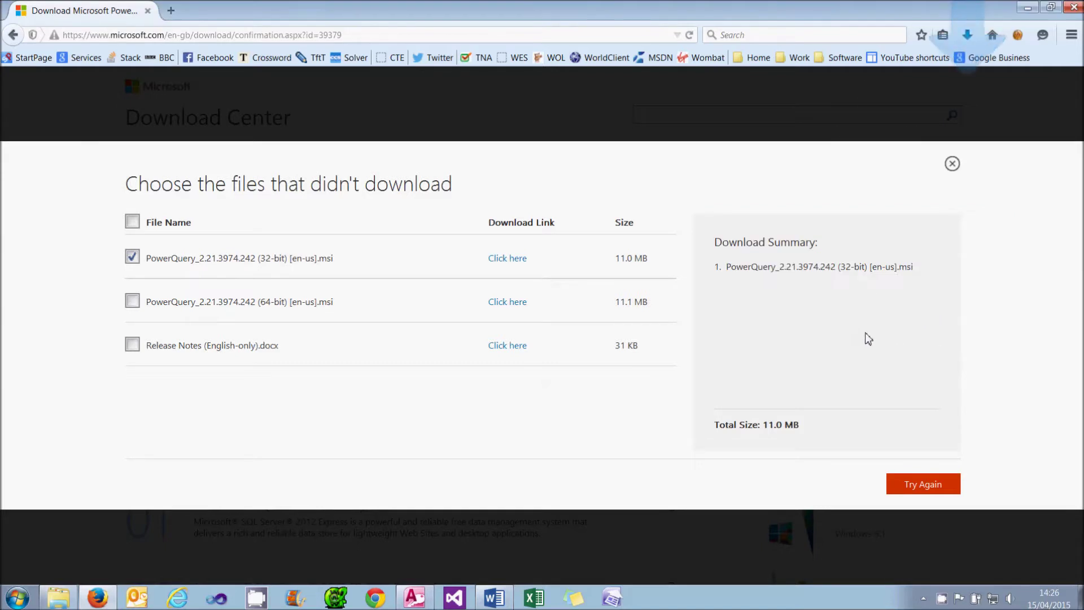
left_click(62, 601)
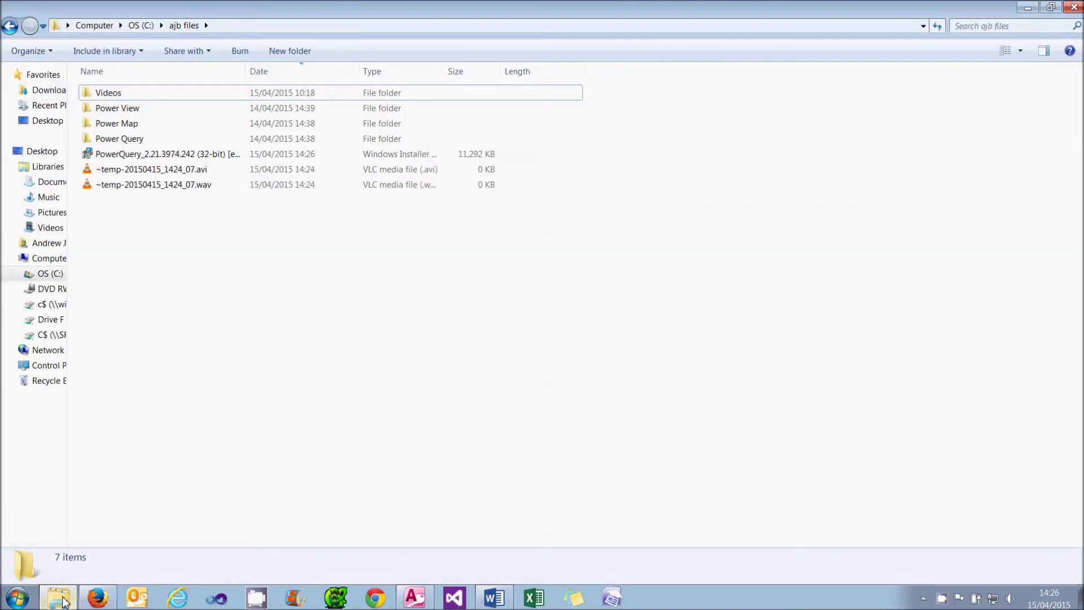
- Run the PowerQuery .msi and cancel setup since it offers only Repair or Remove
left_click(205, 160)
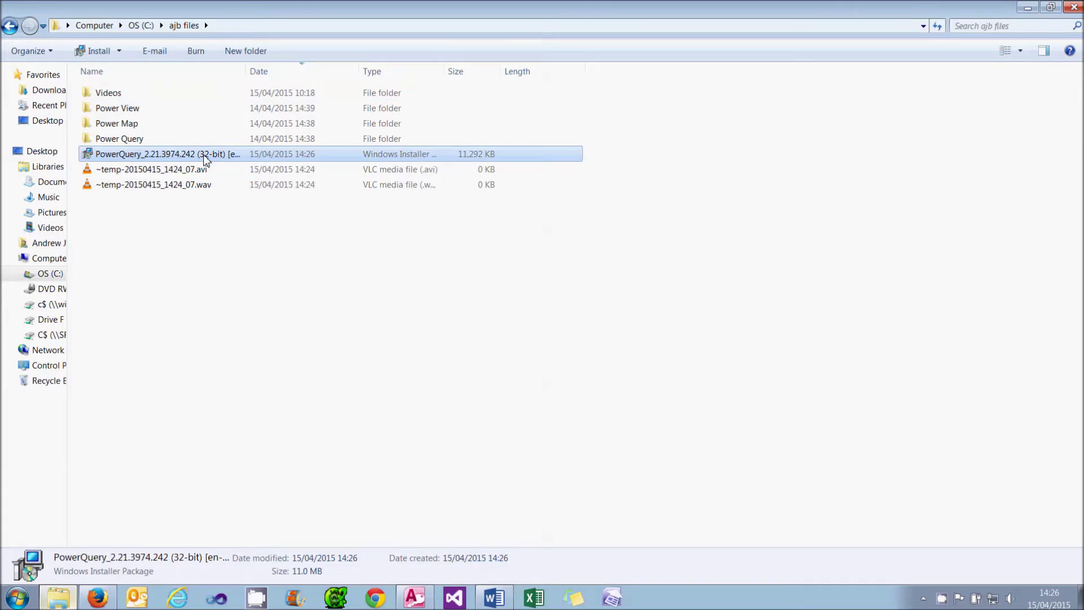
double_click(205, 160)
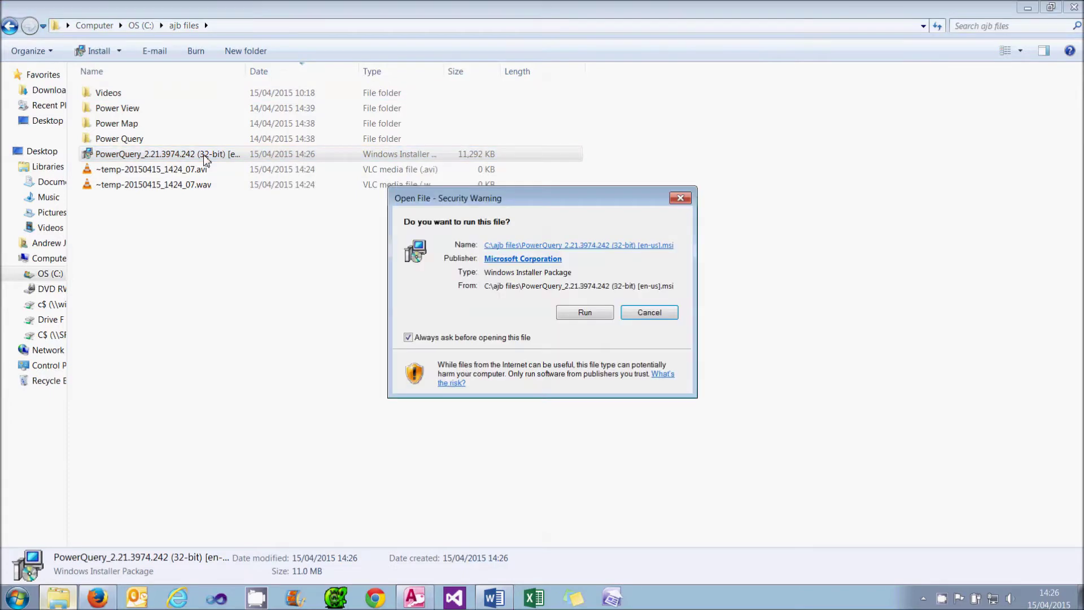
left_click(592, 316)
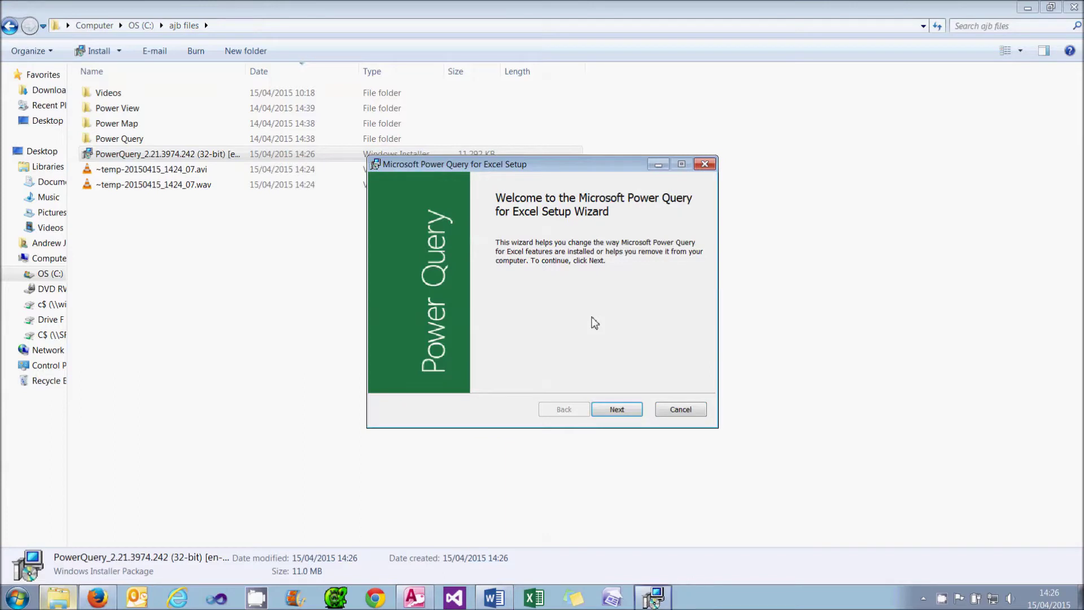
left_click(617, 409)
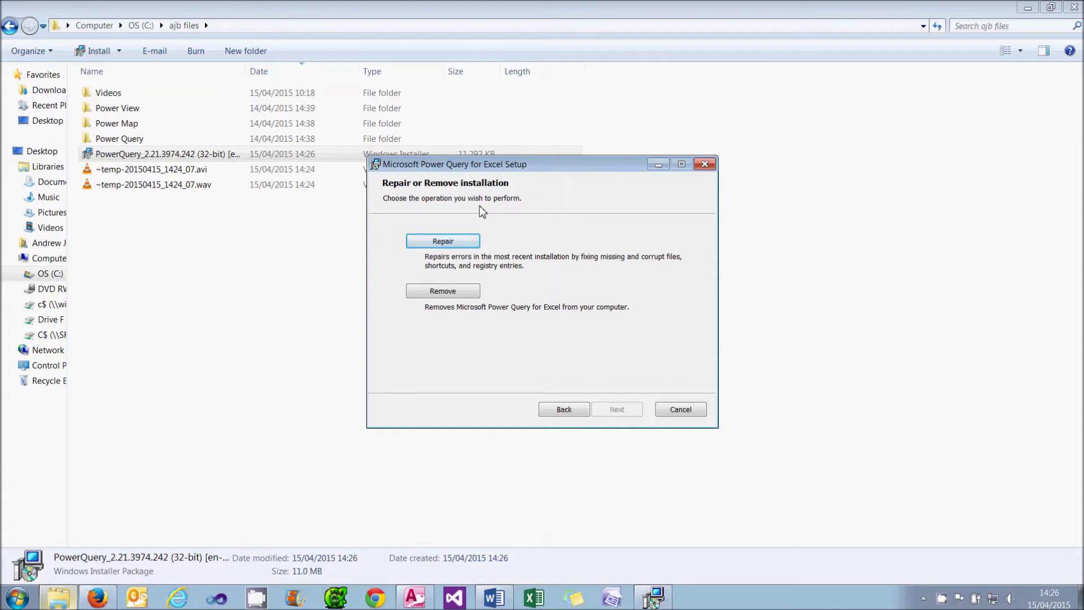
left_click(688, 413)
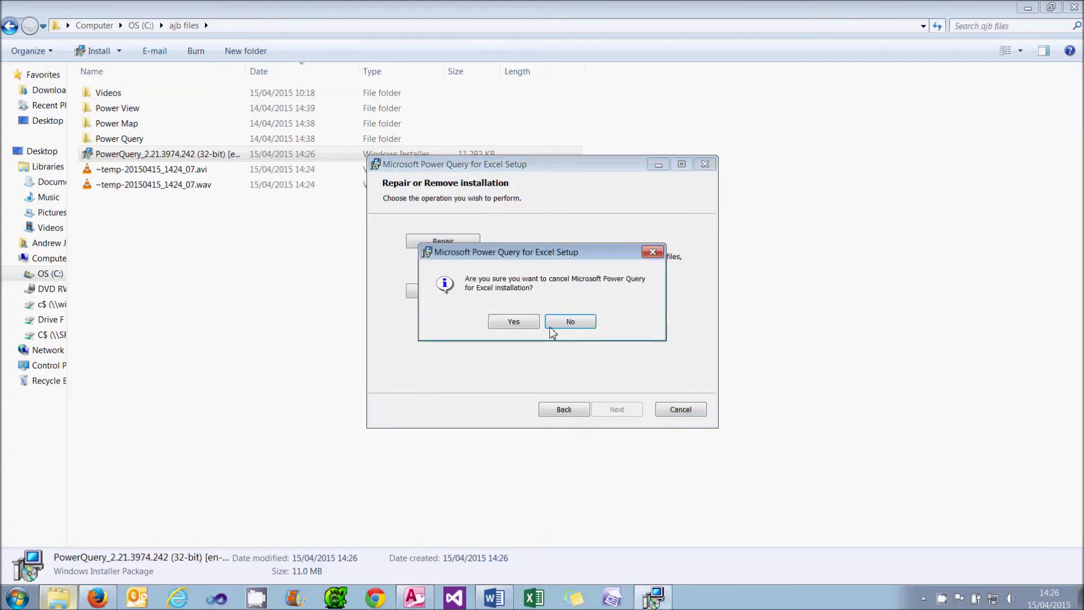
left_click(524, 323)
left_click(628, 416)
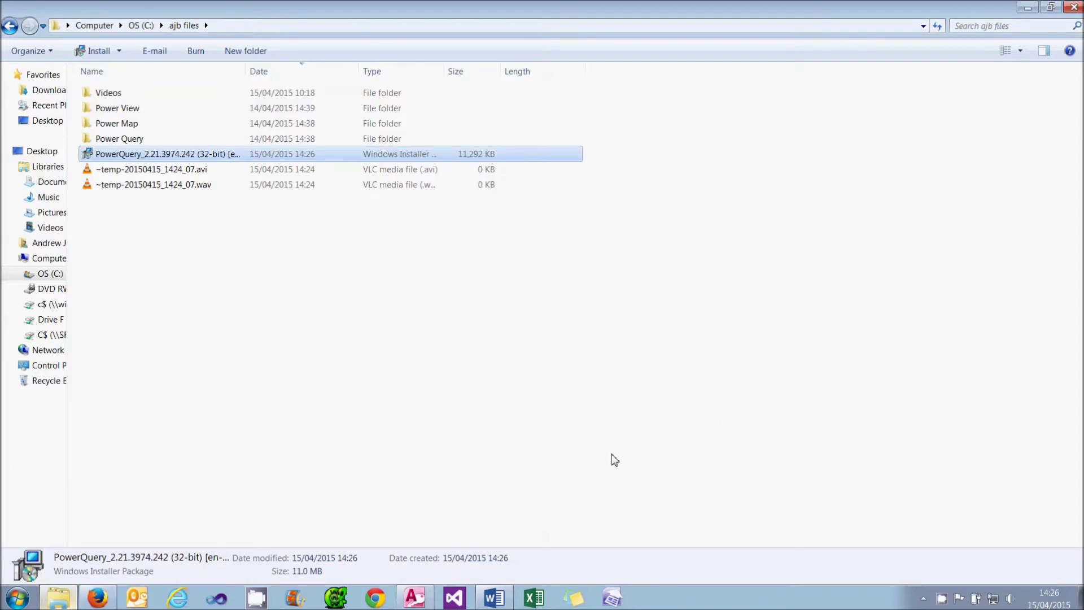
left_click(533, 597)
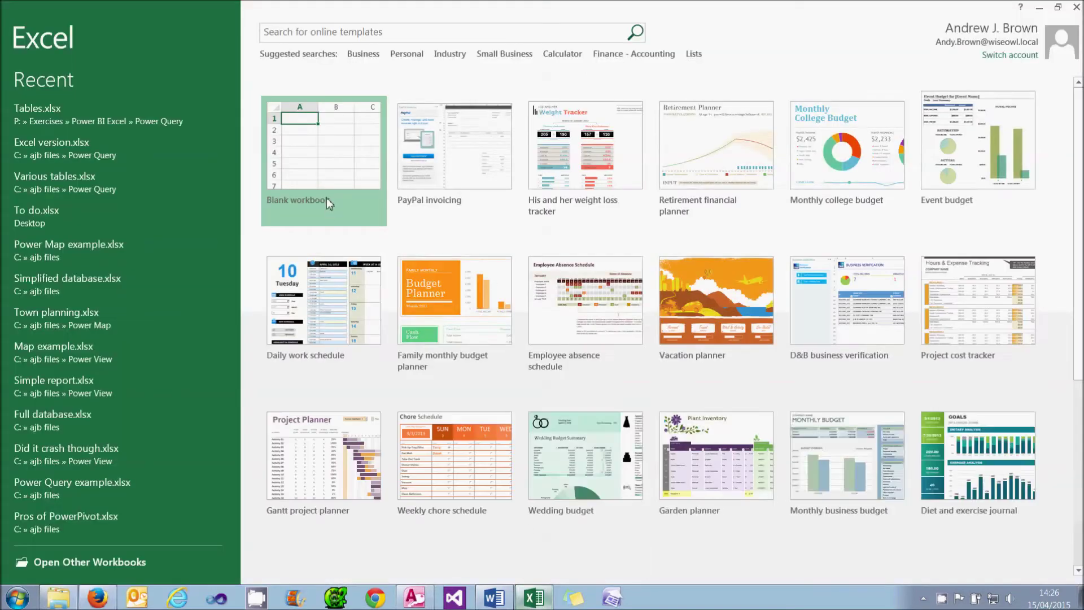
- Create a blank workbook and enable the Microsoft Power Query for Excel COM add-in
left_click(327, 195)
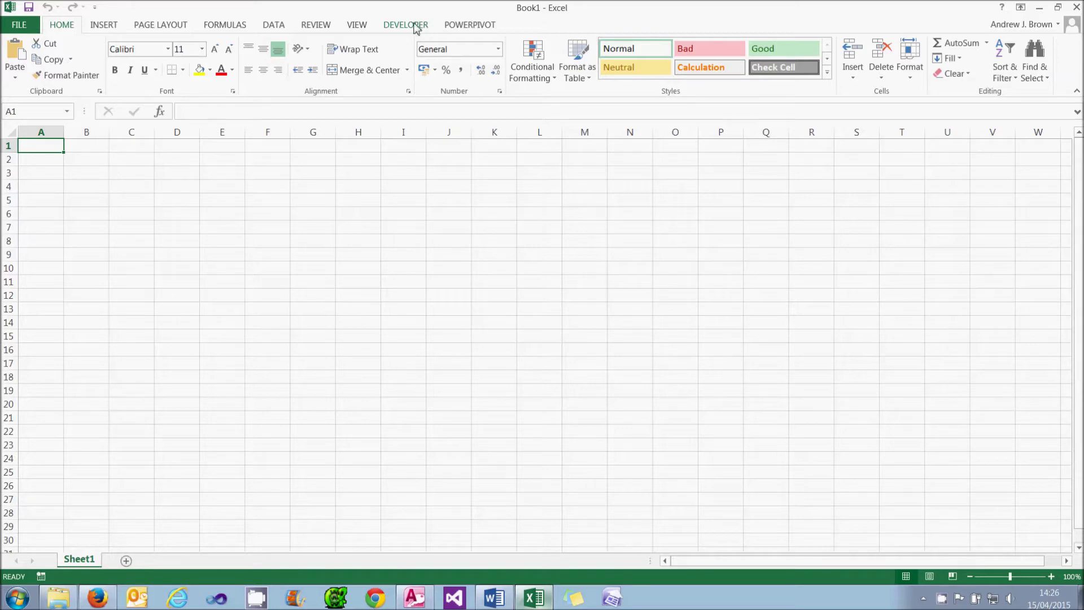
left_click(20, 25)
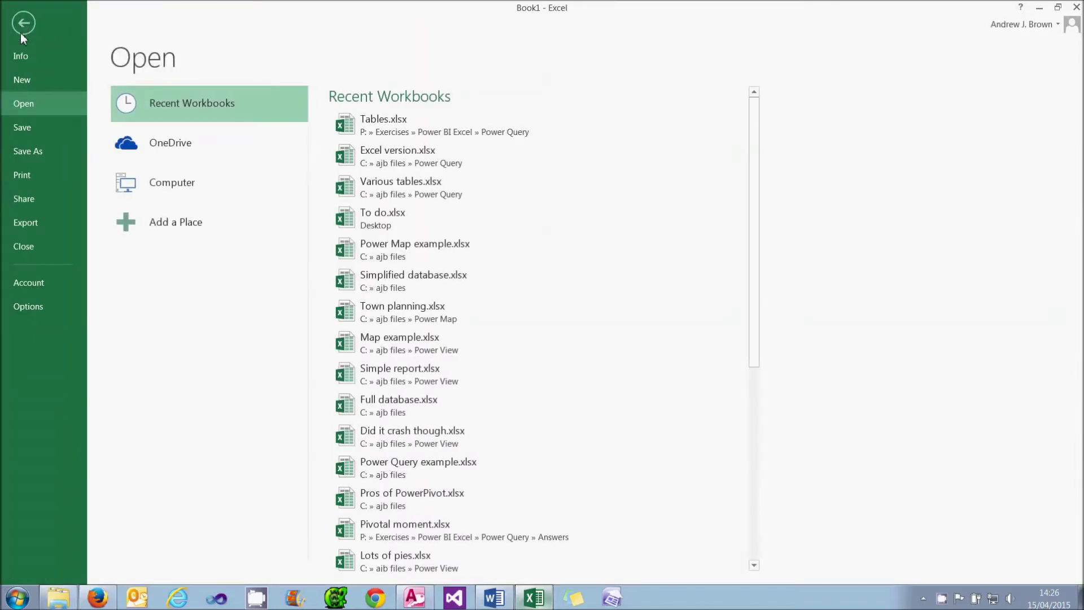
left_click(55, 310)
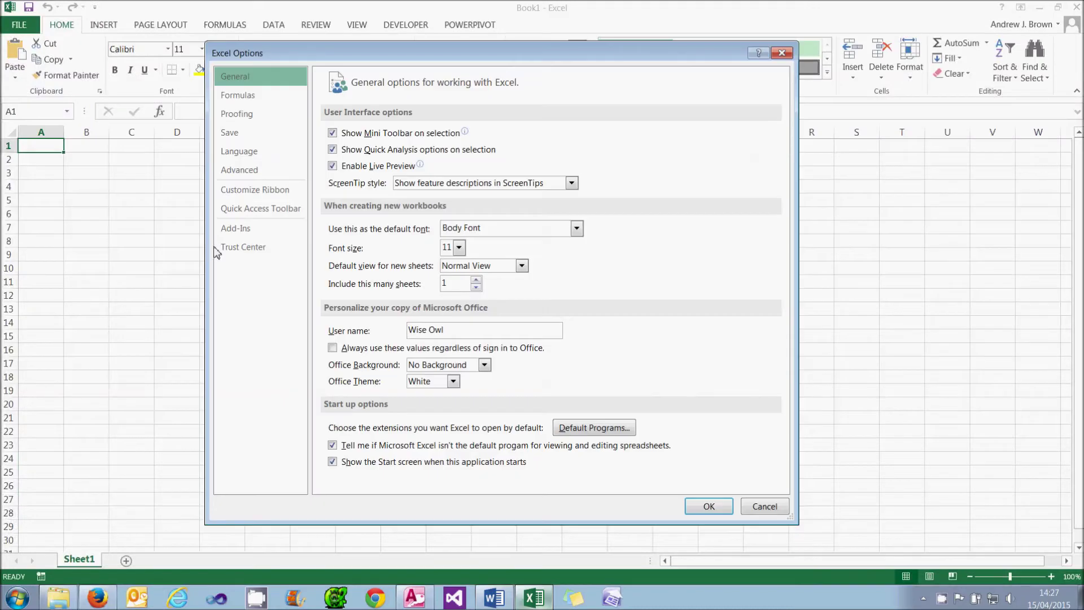
left_click(237, 231)
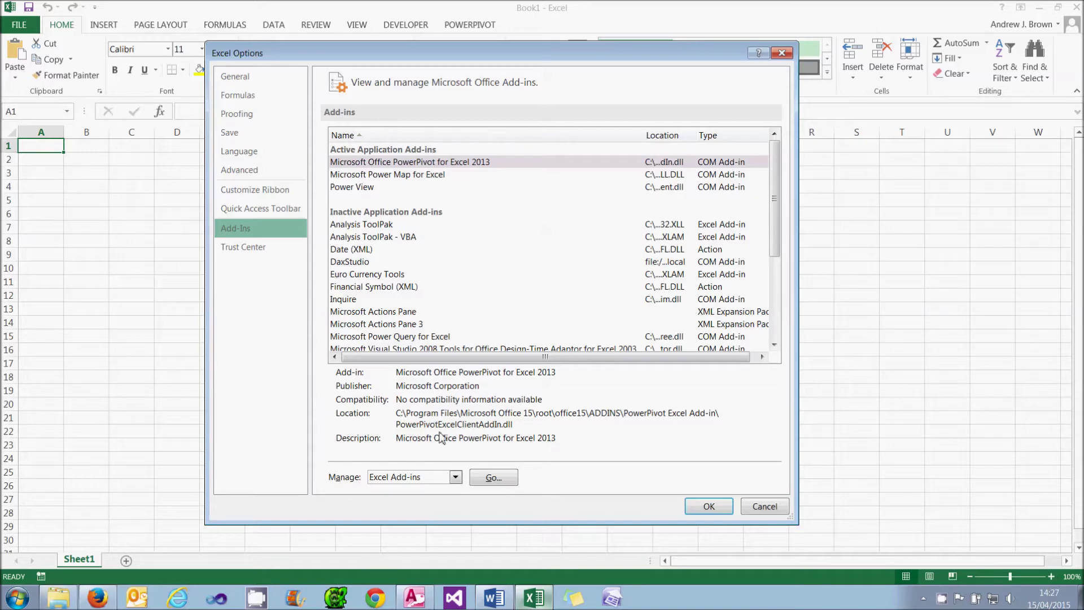
left_click(444, 479)
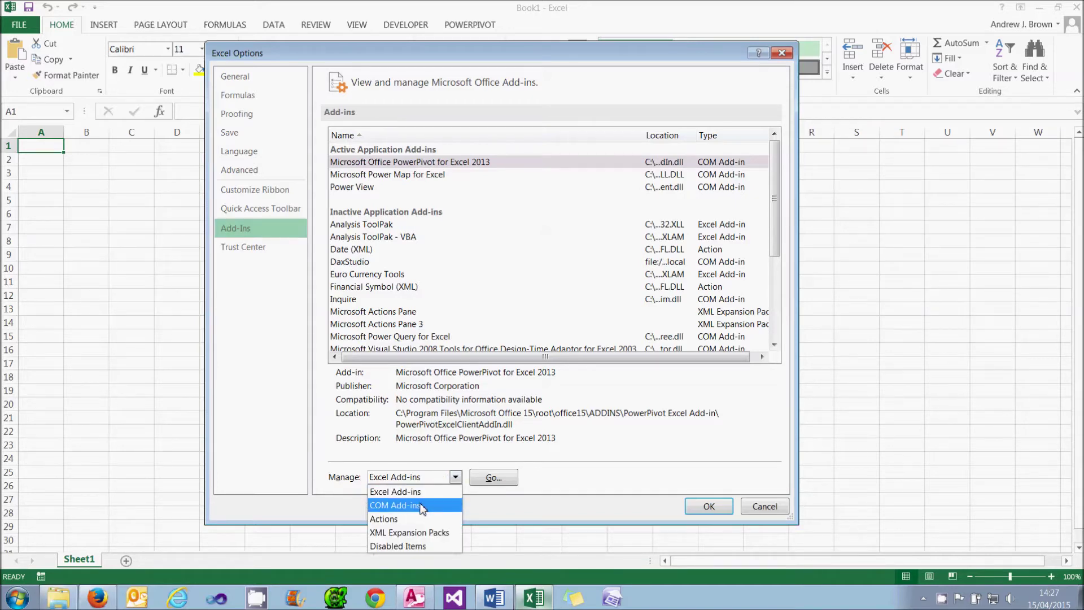
left_click(421, 505)
left_click(488, 480)
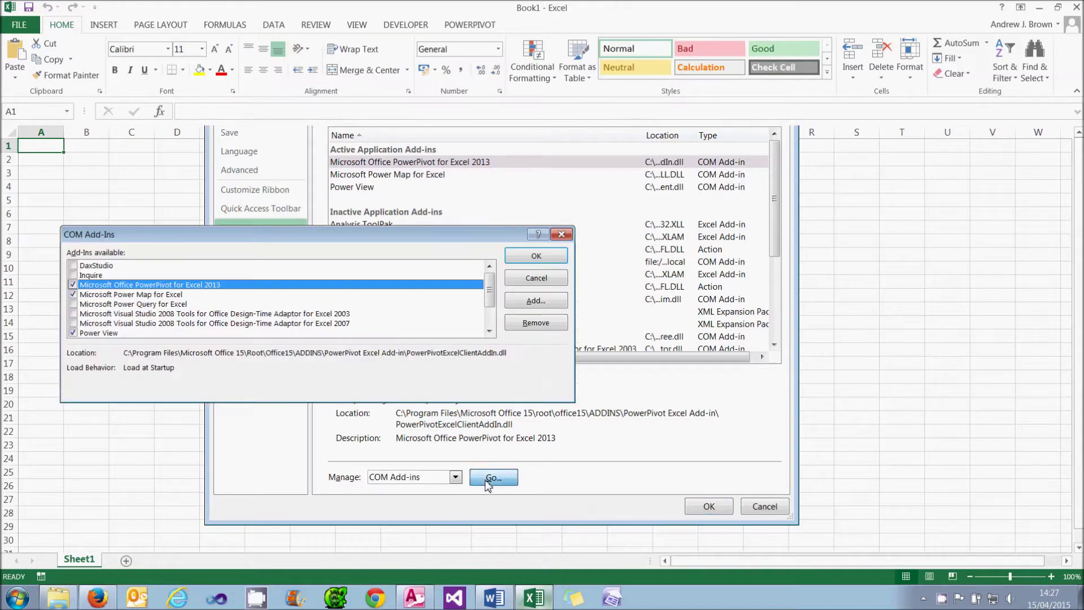
left_click(74, 306)
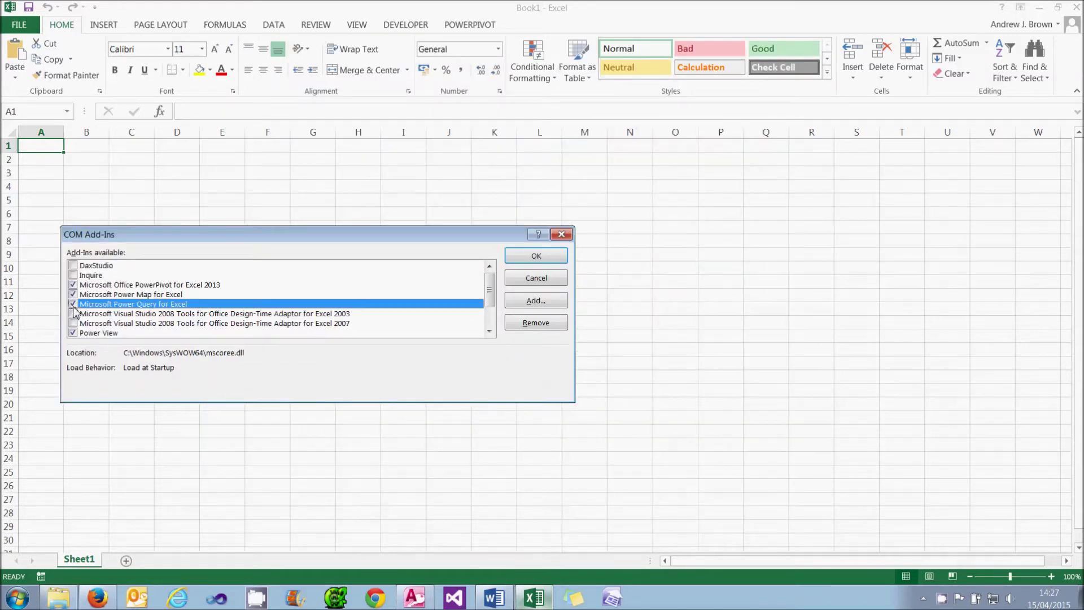
left_click(535, 258)
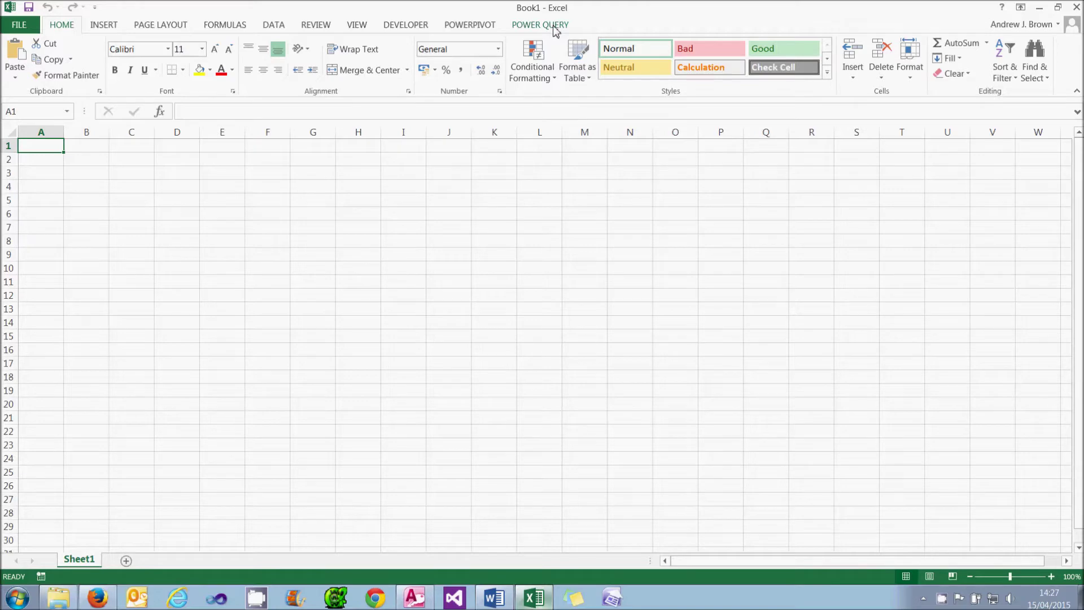
- Browse the Power Query tab's From Other Sources, Azure, Database and File source lists
left_click(556, 31)
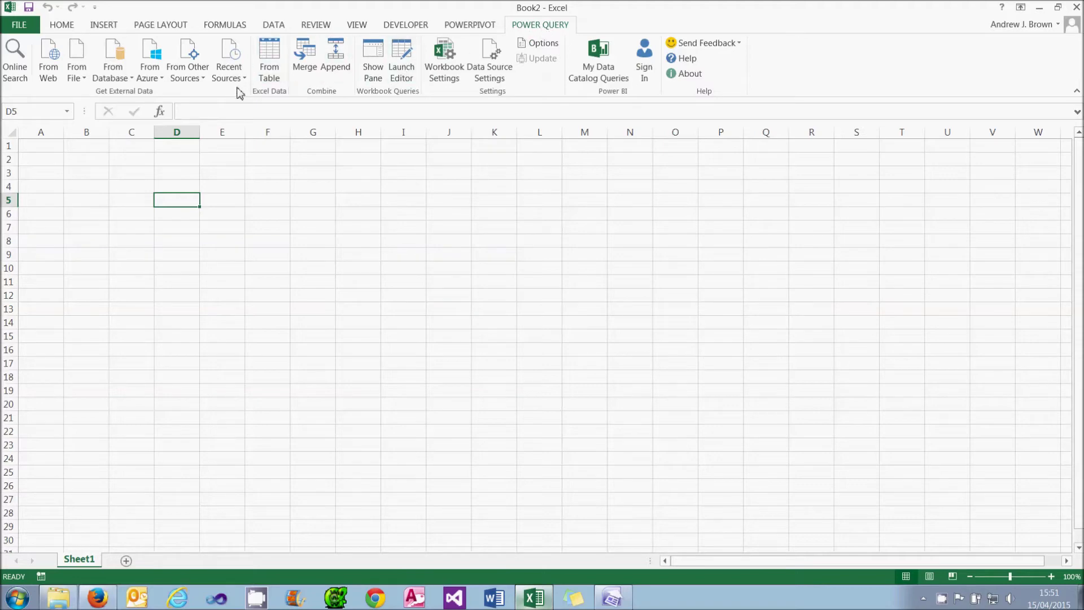
left_click(203, 83)
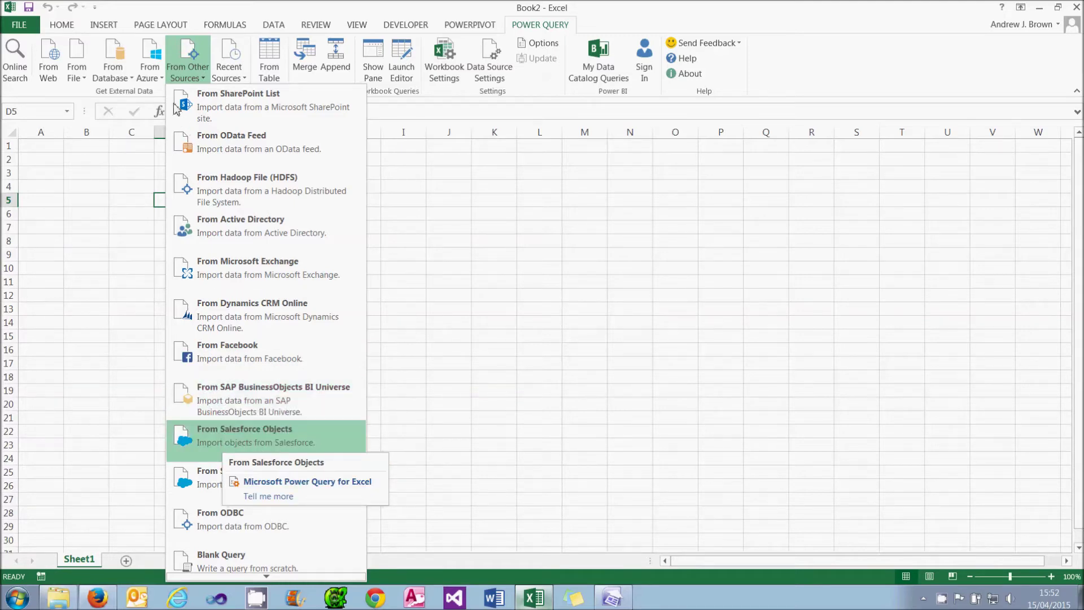
left_click(159, 84)
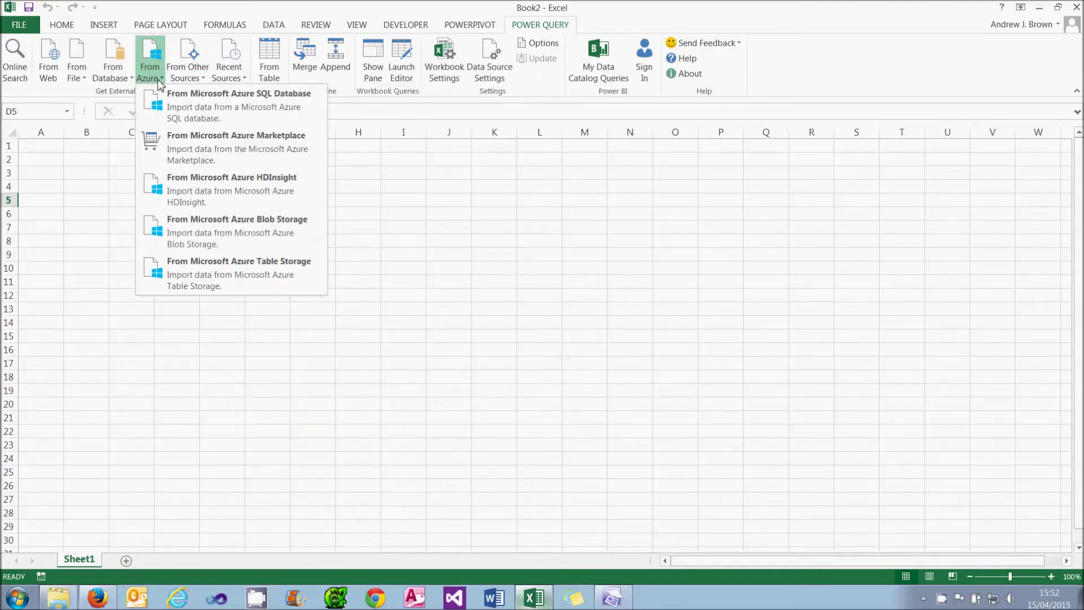
left_click(127, 81)
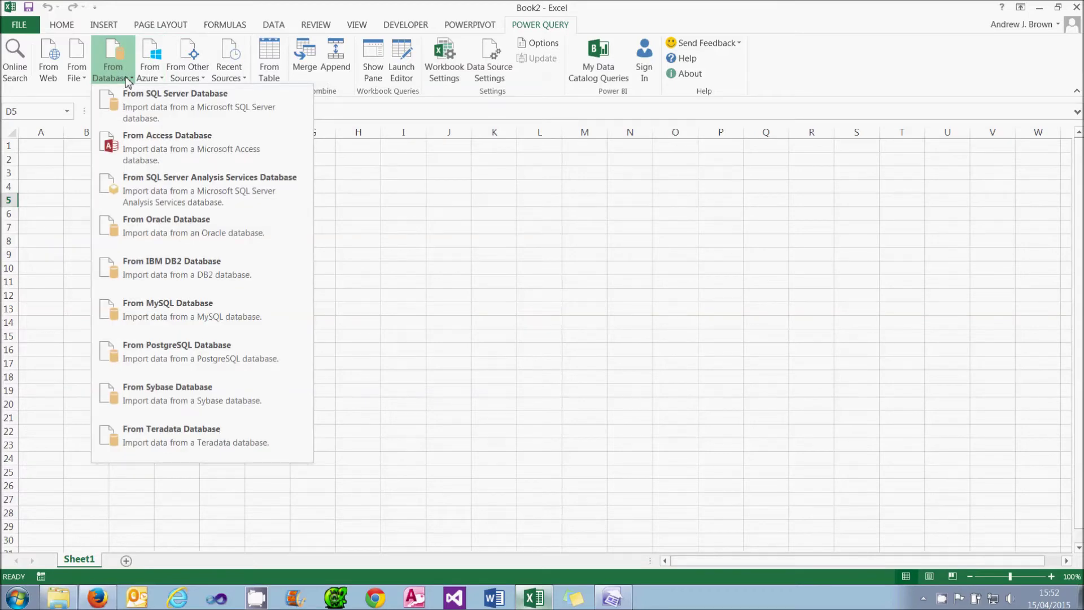
left_click(84, 78)
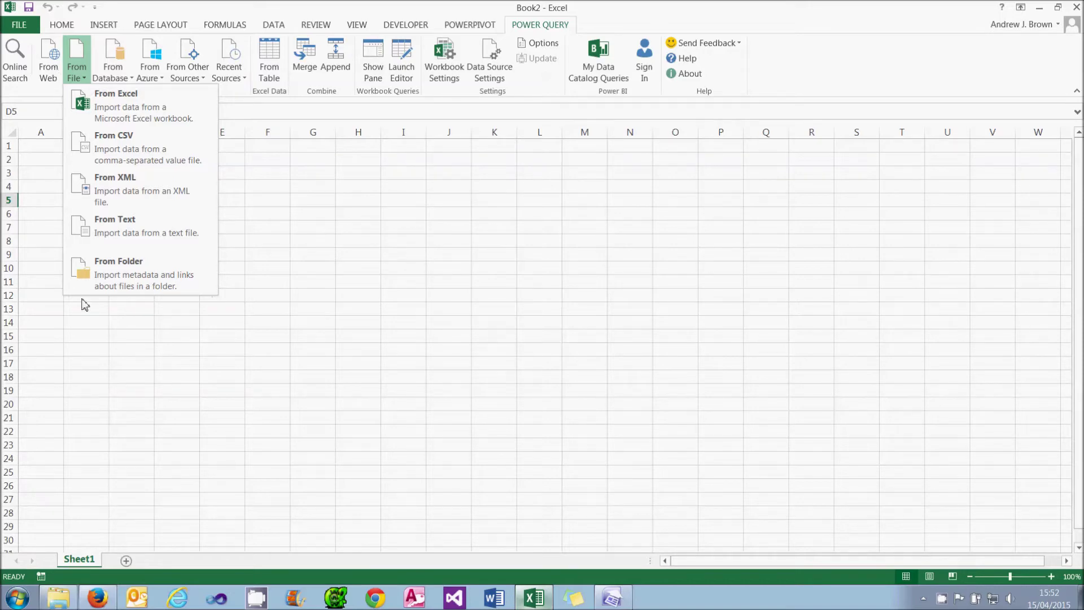
left_click(106, 602)
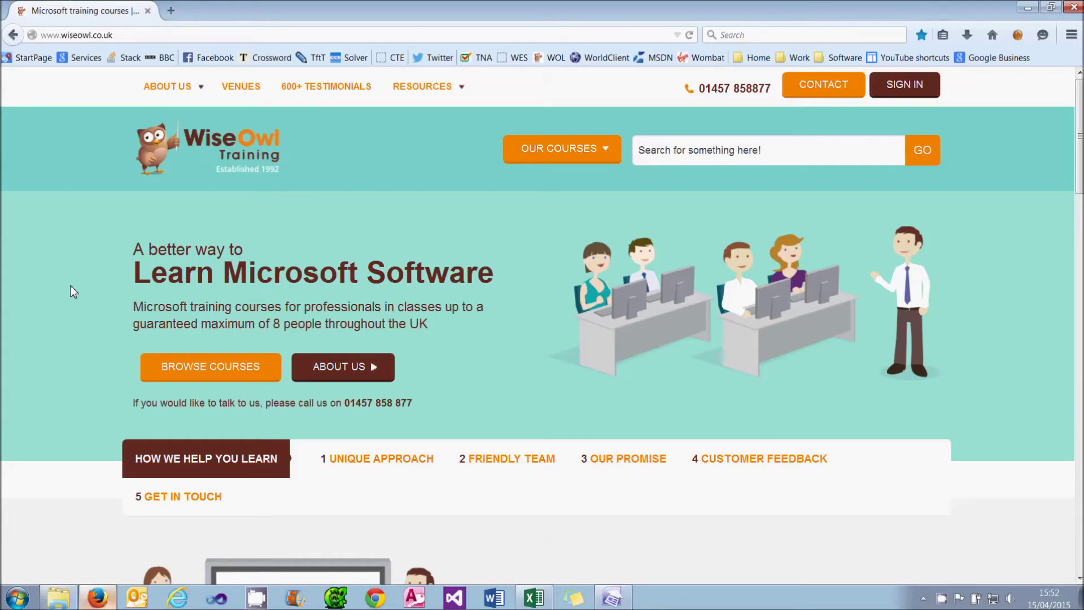
- Go through Wise Owl Blogs > MS Office > Power BI - Excel 2013 to the tutorial links post
left_click(136, 34)
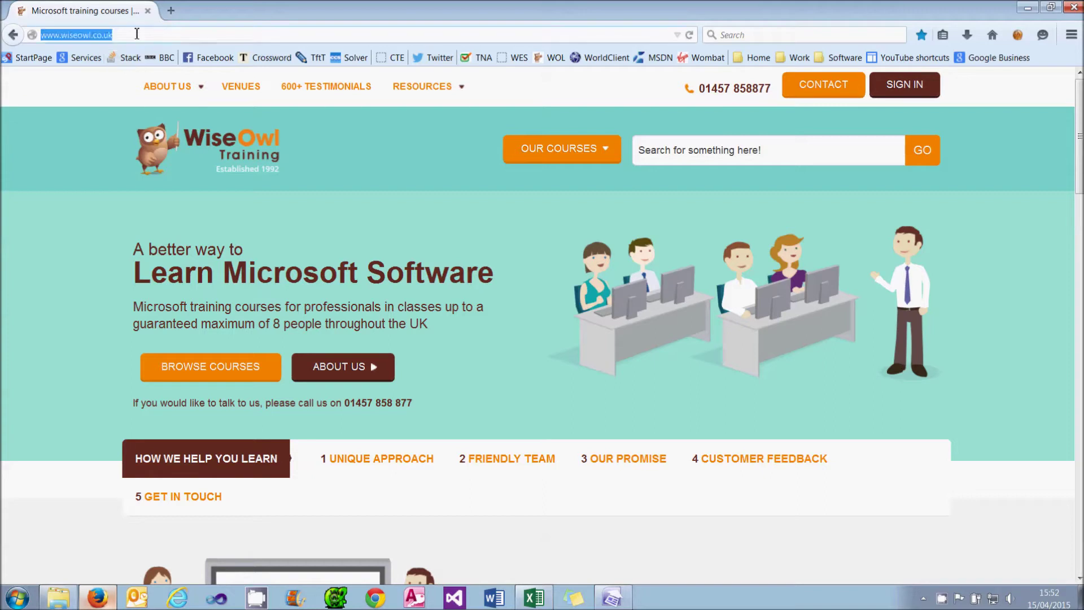
mouse_move(427, 91)
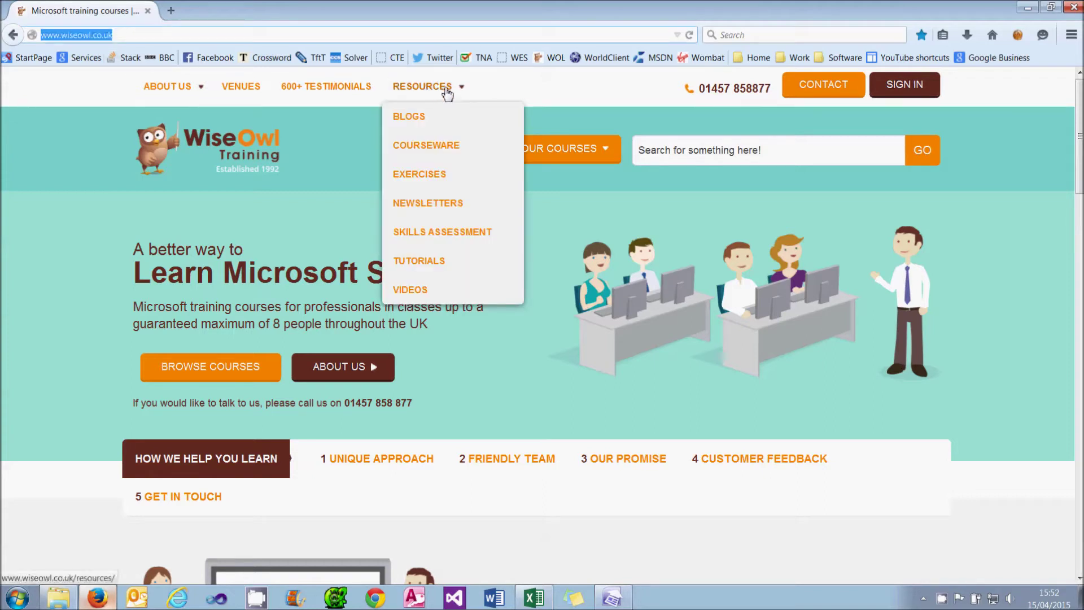
left_click(415, 116)
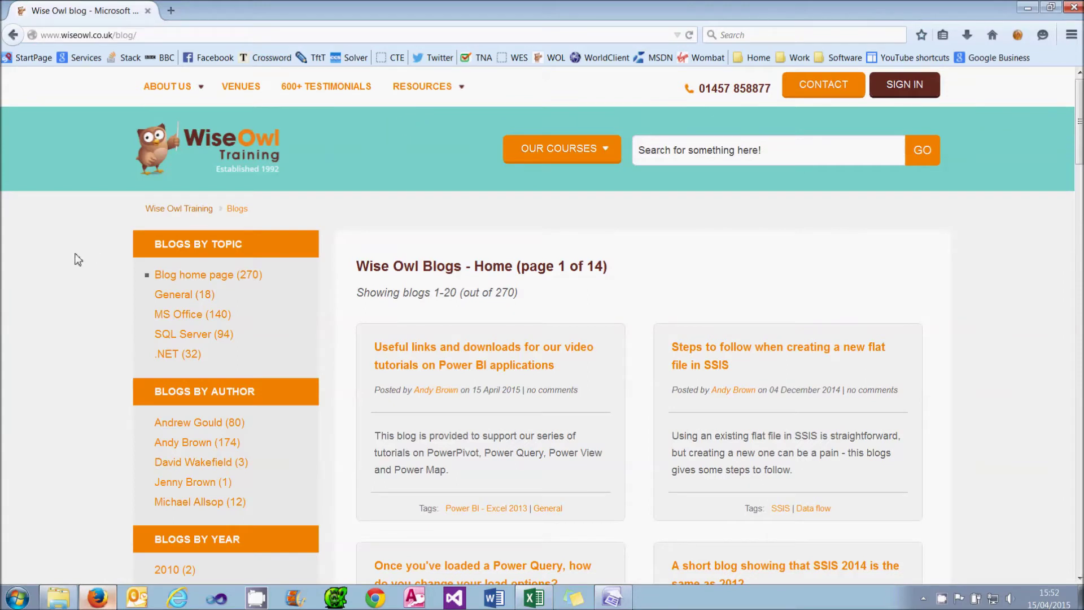
left_click(197, 316)
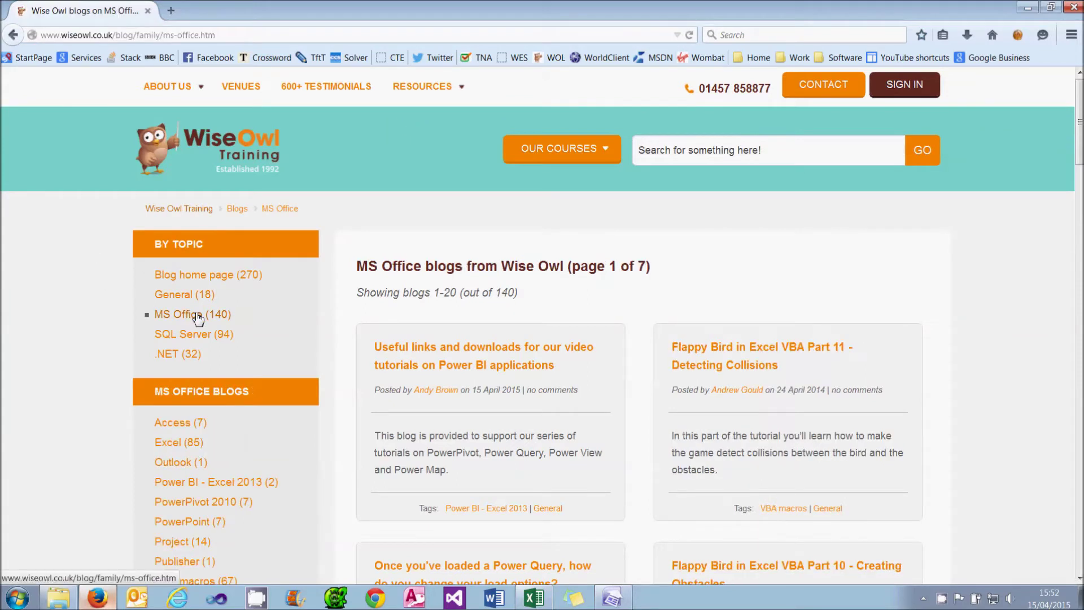
left_click(192, 485)
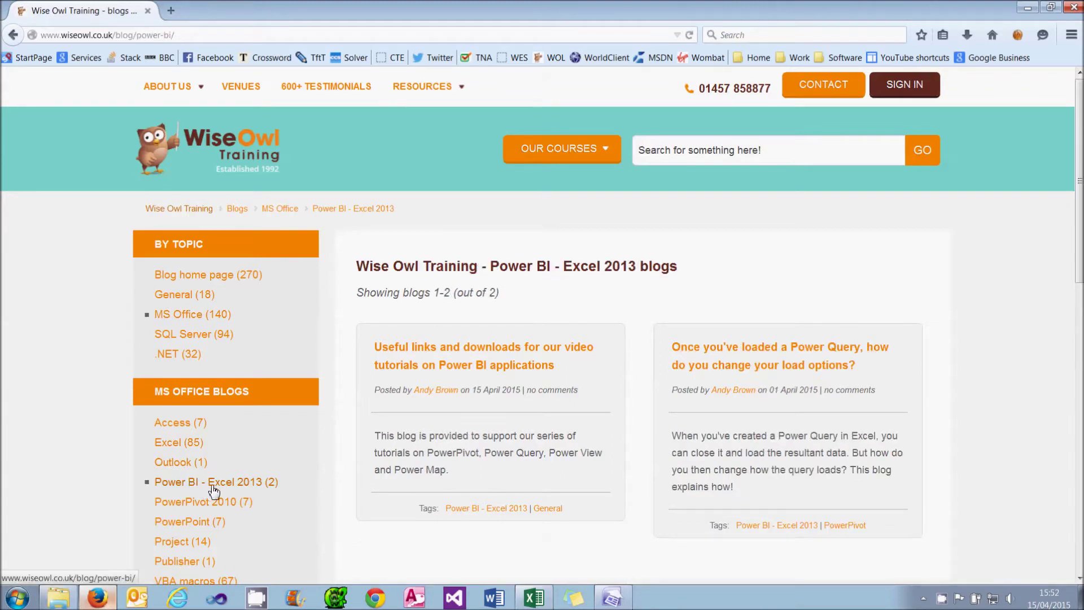
left_click(440, 368)
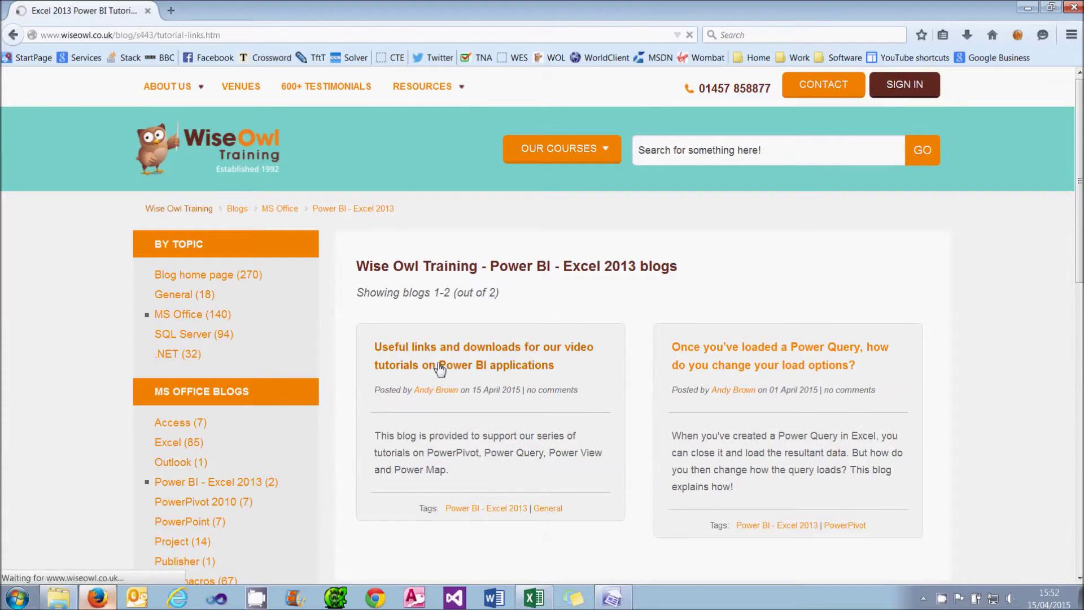
- Scroll to the Power Query Links table and follow the Wikipedia population data link
scroll(439, 370, "down", 3)
scroll(438, 369, "down", 3)
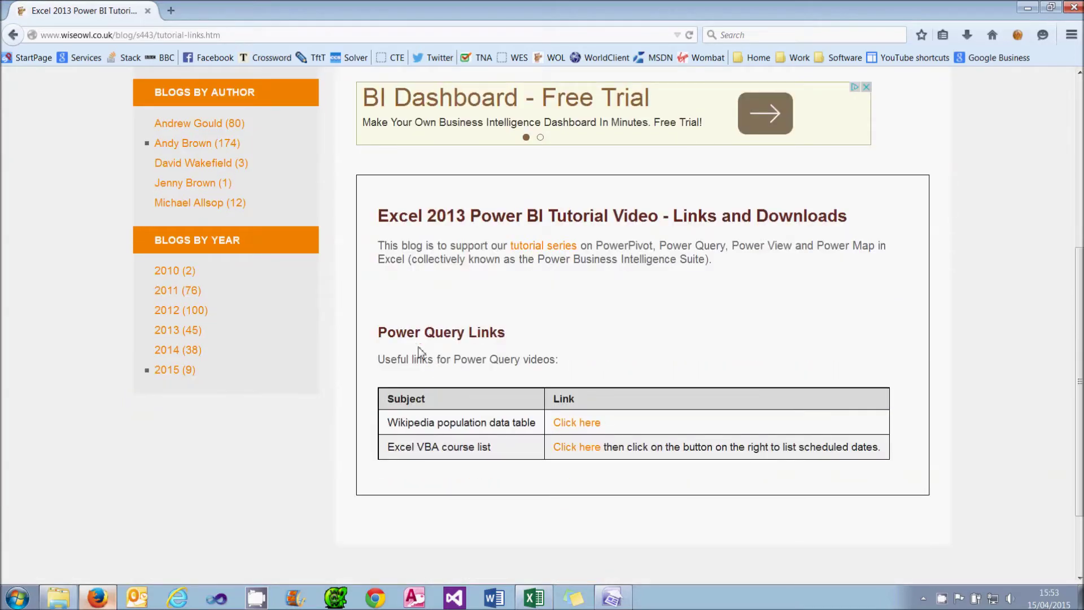
left_click(576, 423)
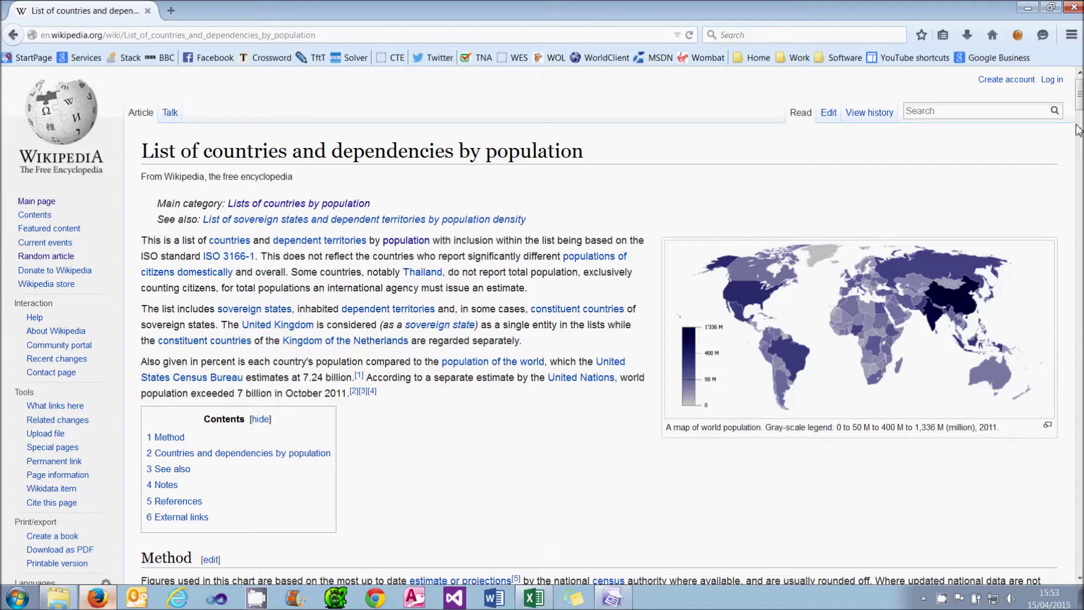
- Scroll to the Wikipedia population table and copy the page's web address
scroll(1079, 130, "down", 2)
left_click_drag(1080, 102, 1078, 141)
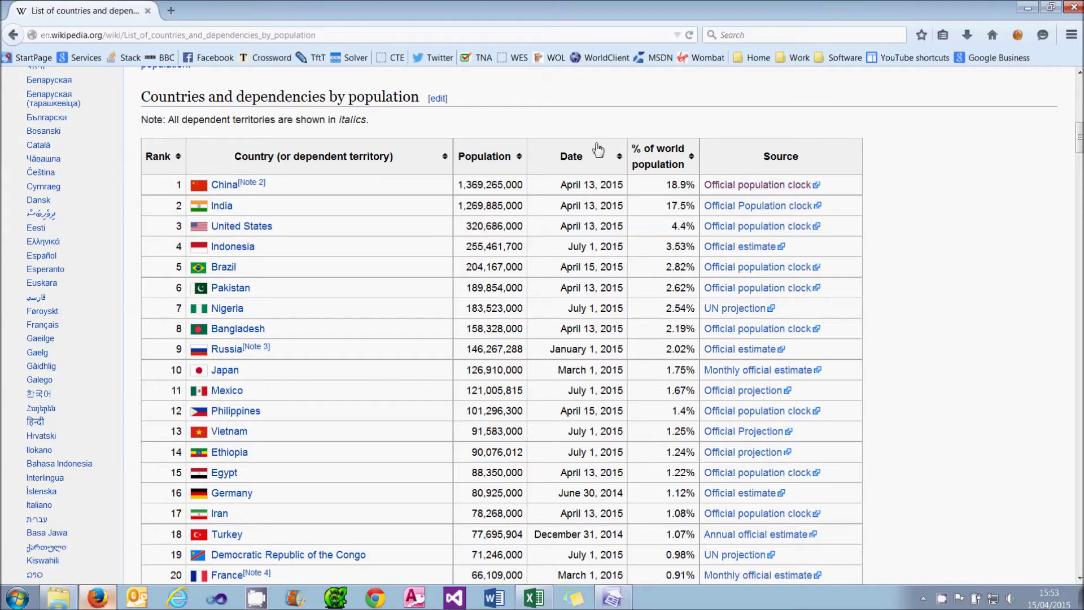
right_click(305, 35)
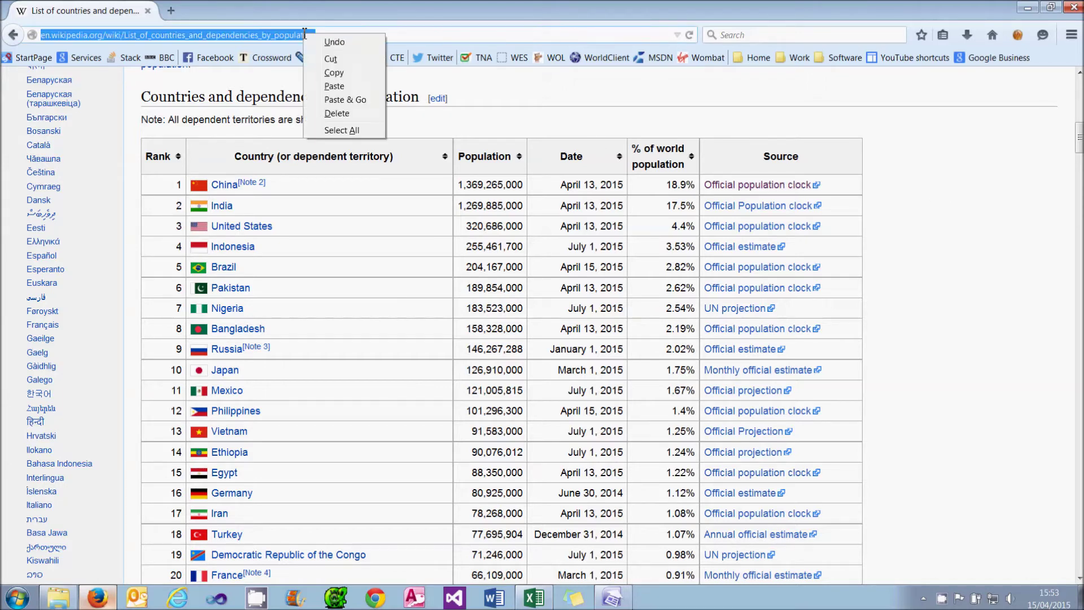
left_click(334, 72)
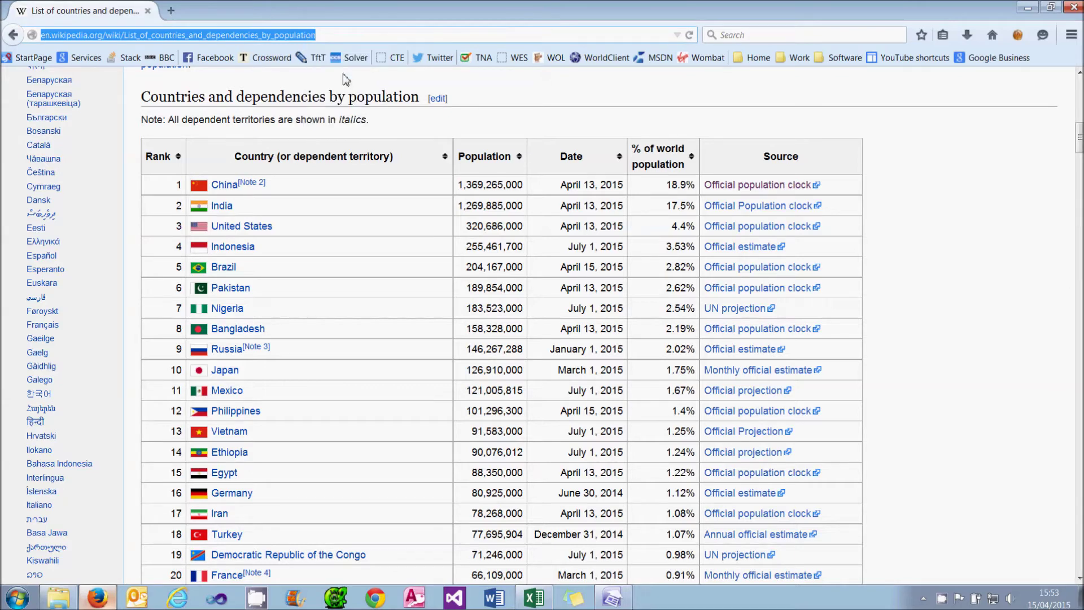
left_click(519, 598)
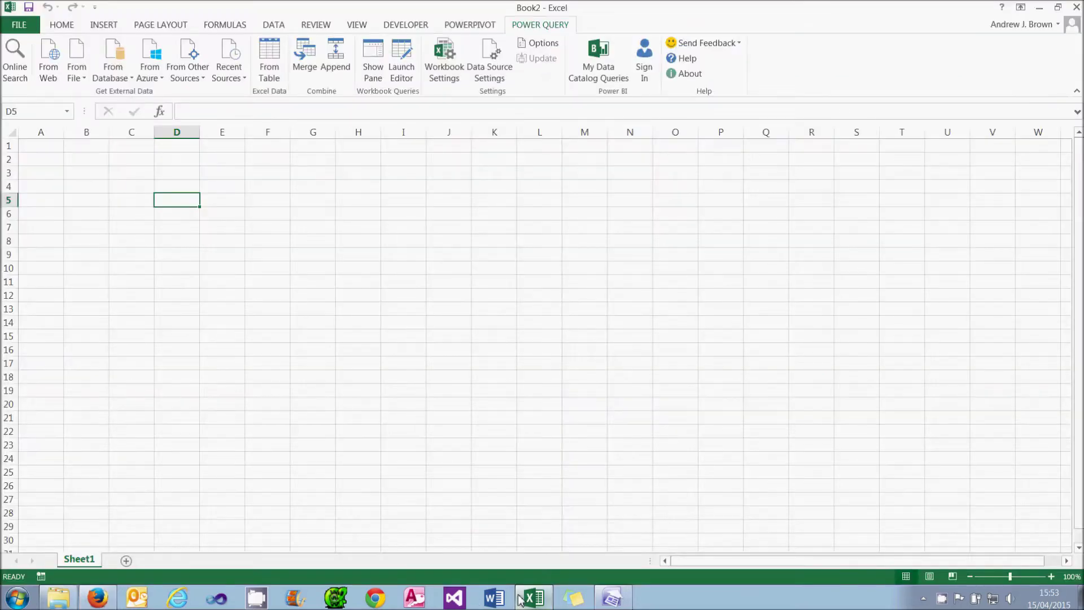
- Create a From Web query using the pasted Wikipedia population page address
left_click(50, 65)
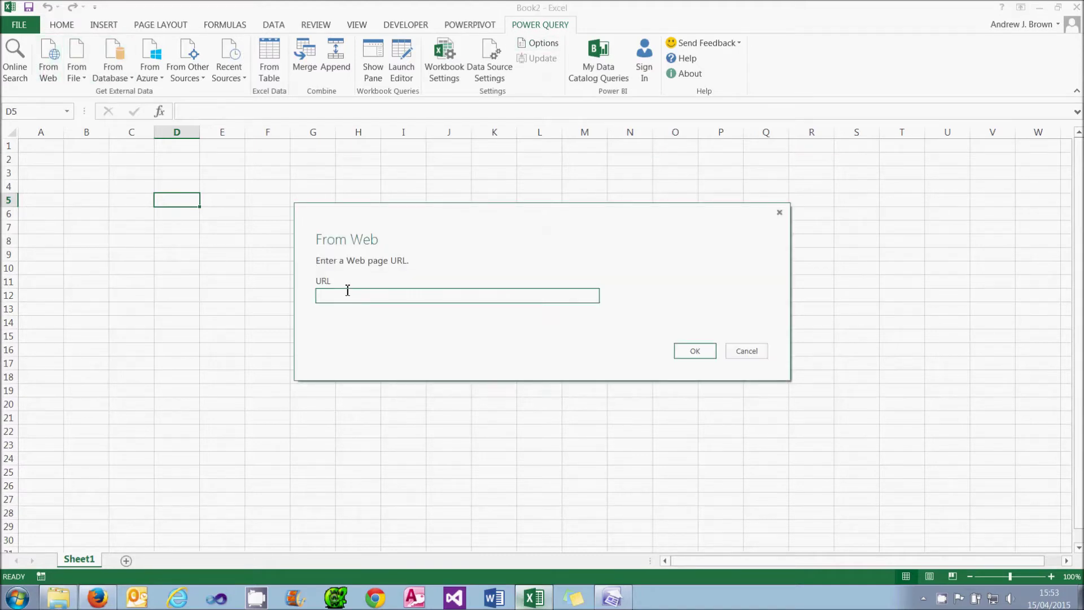
right_click(349, 294)
left_click(379, 348)
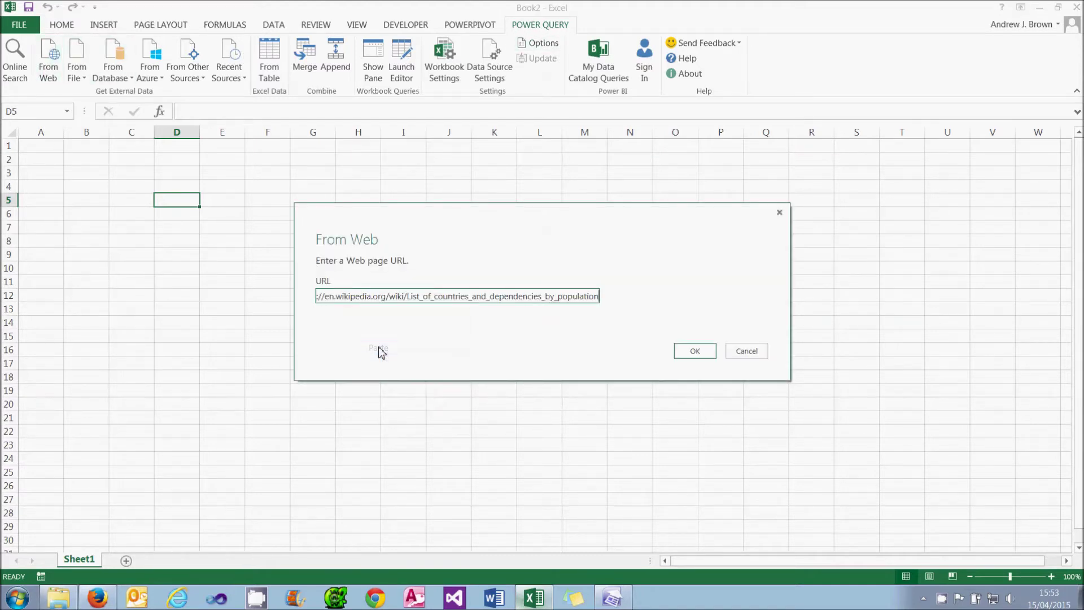
left_click(695, 352)
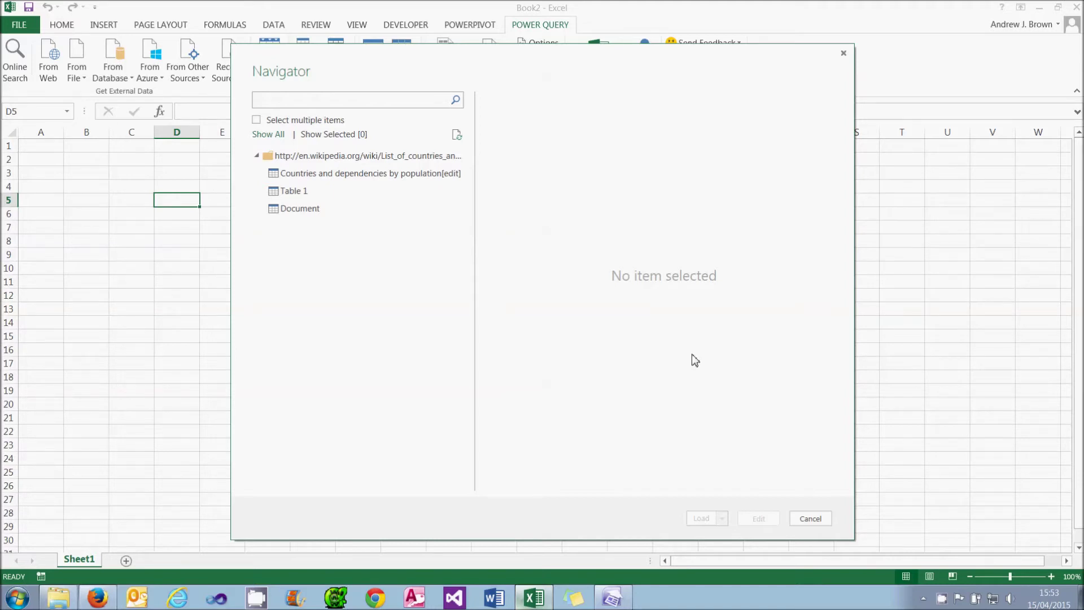
- Preview Document, Table 1 and the 'Countries and dependencies by population' table, then open the latter for editing
left_click(302, 212)
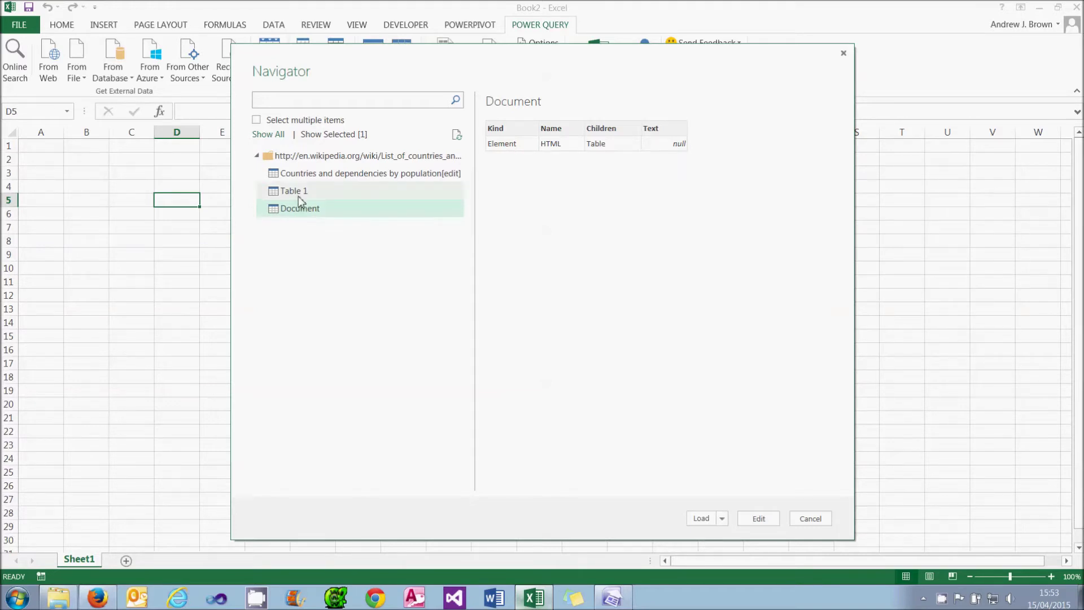
left_click(298, 191)
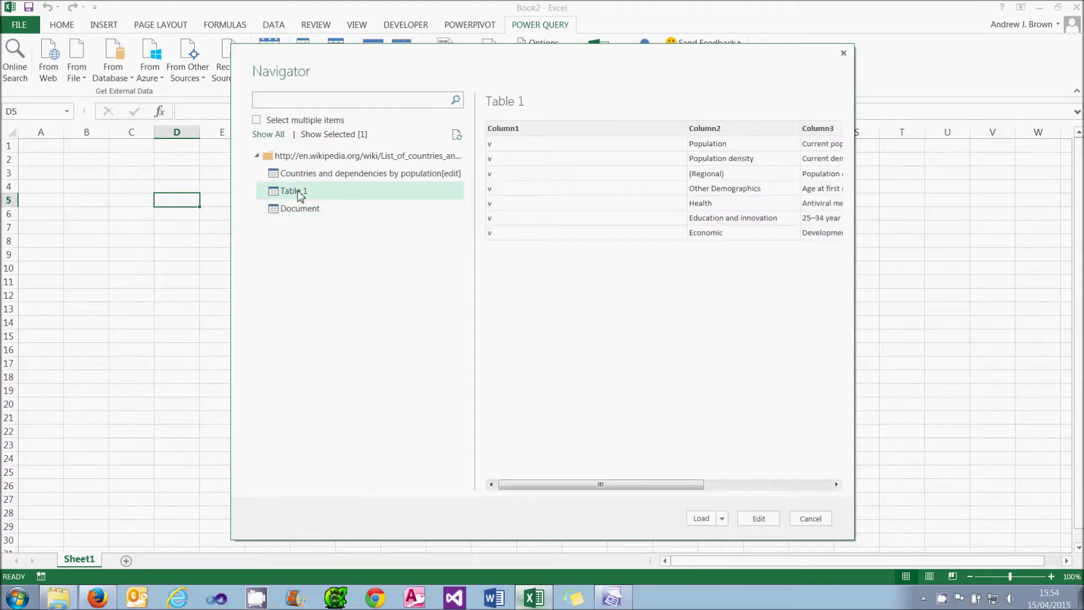
left_click(304, 179)
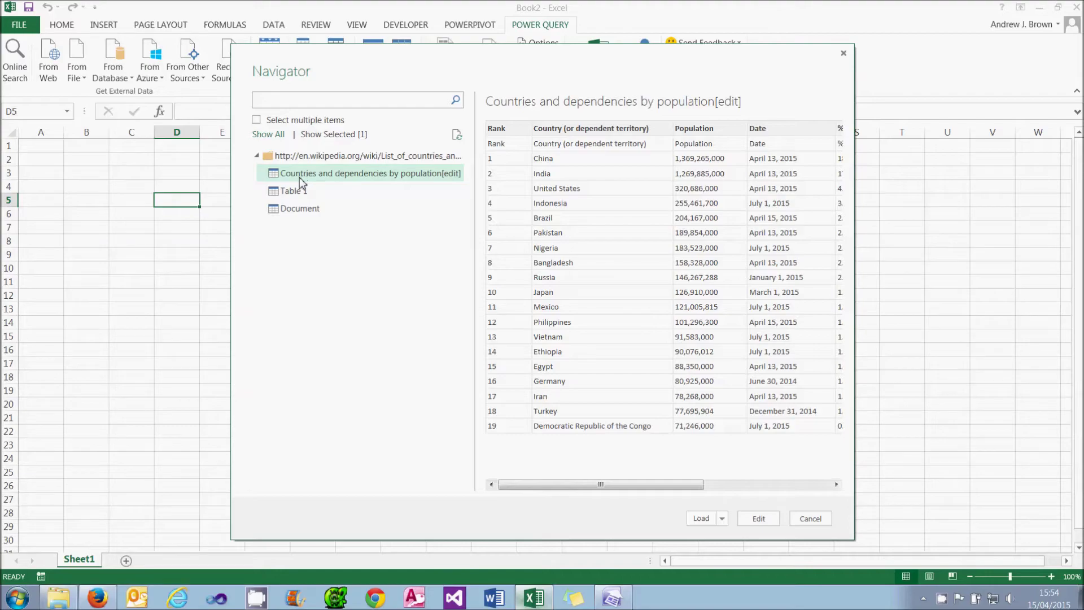
double_click(300, 174)
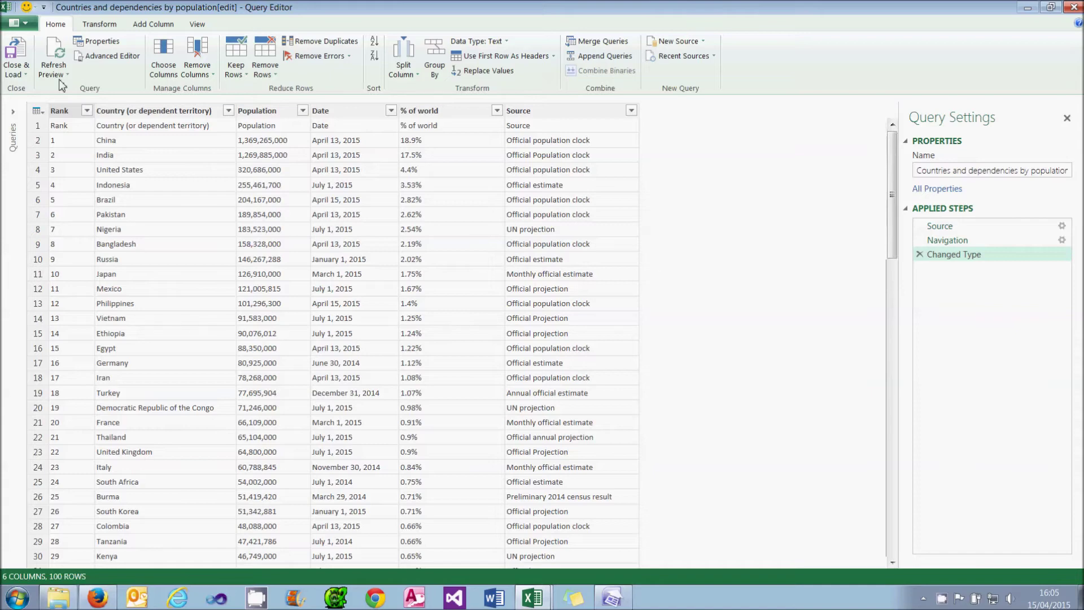
- Choose Close & Load To for the population table query
left_click(25, 77)
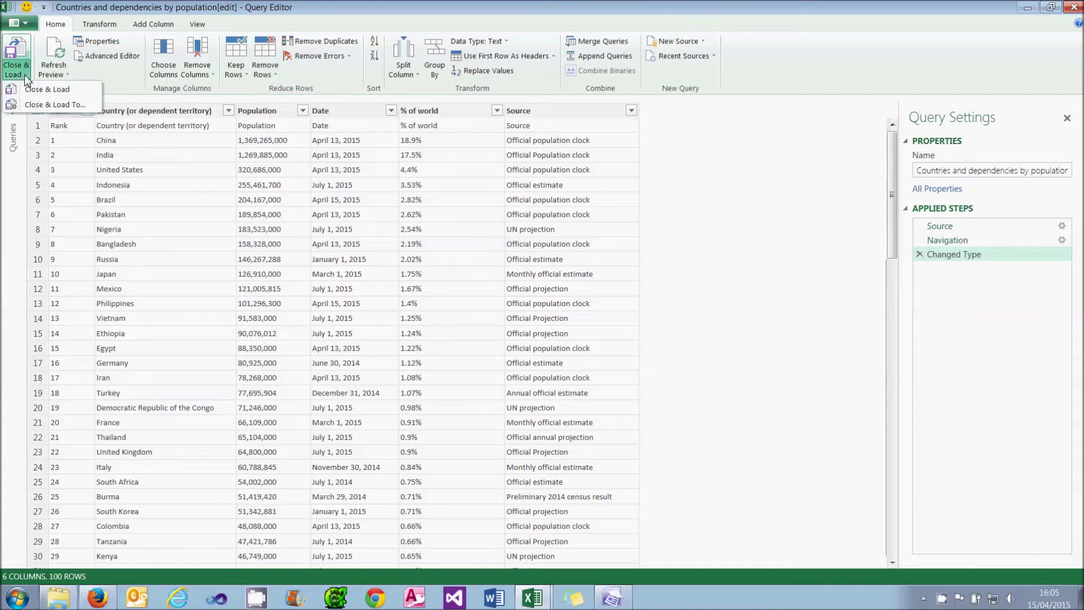
left_click(81, 113)
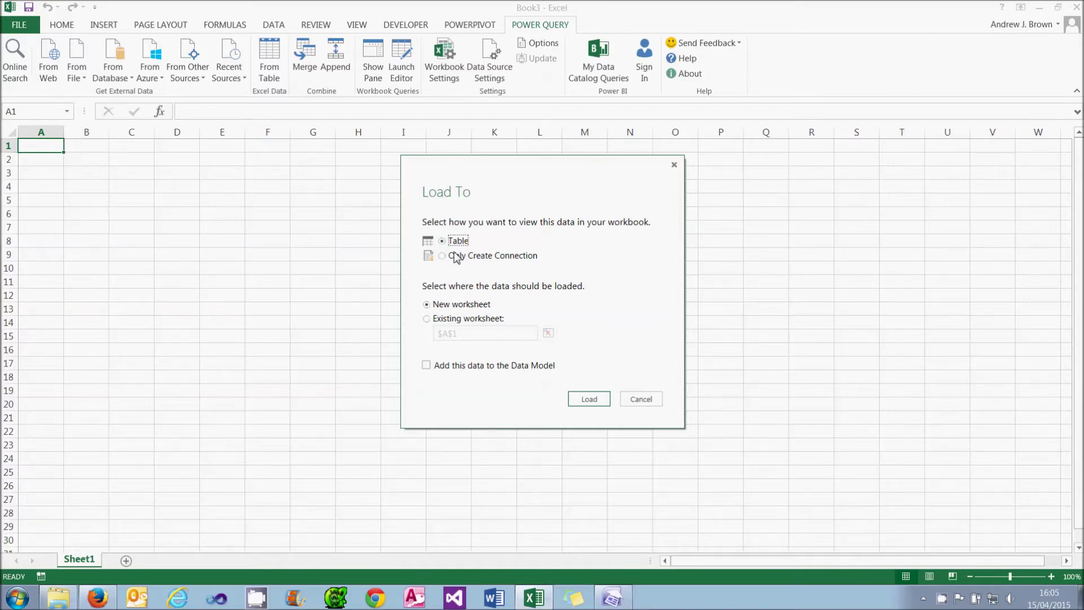
- Load the query as a table on a new worksheet and add it to the Data Model
left_click(457, 258)
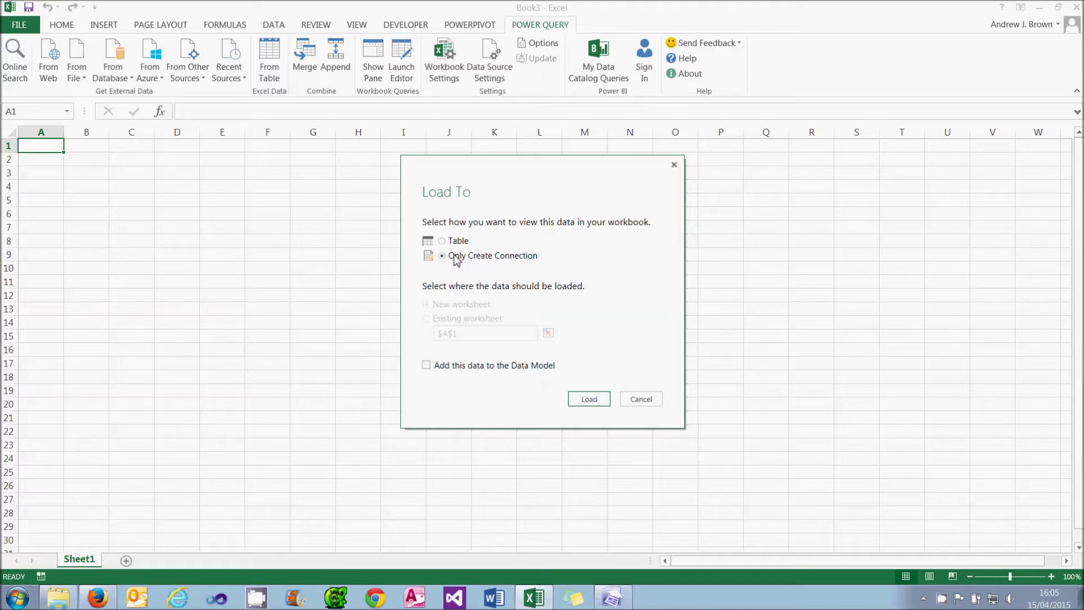
left_click(451, 242)
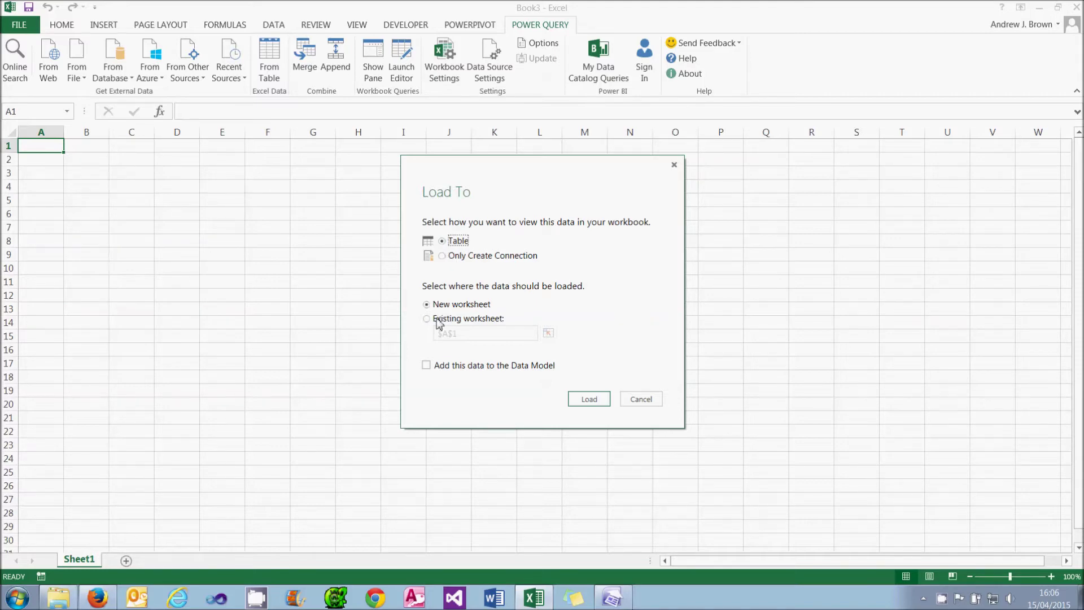
left_click(426, 365)
left_click(588, 401)
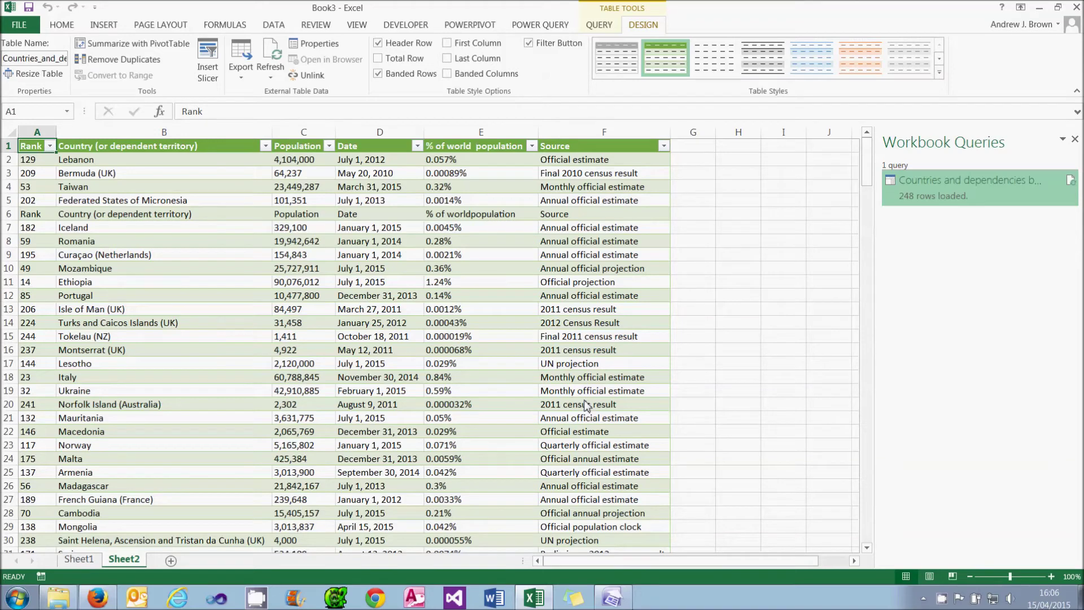
- Check the loaded table on Sheet2, then open the Data Model in PowerPivot
left_click(283, 255)
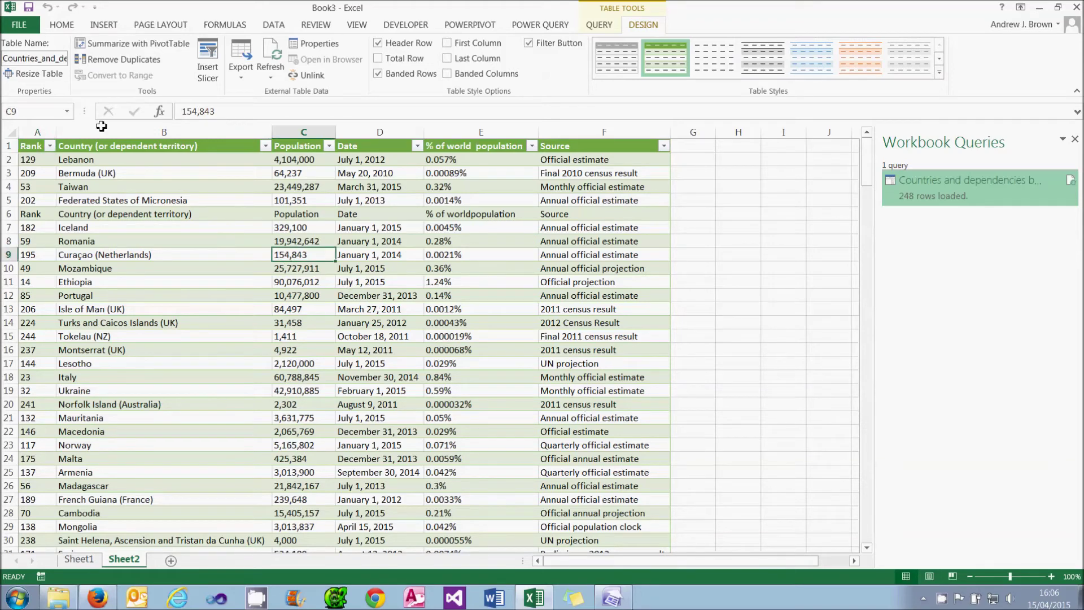
left_click(51, 58)
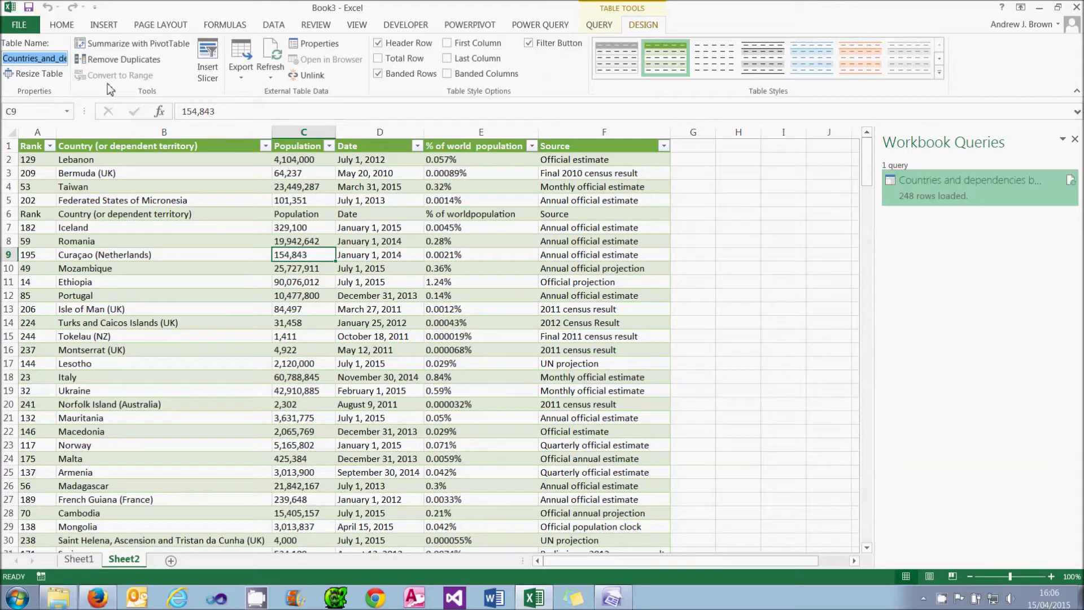
left_click(463, 27)
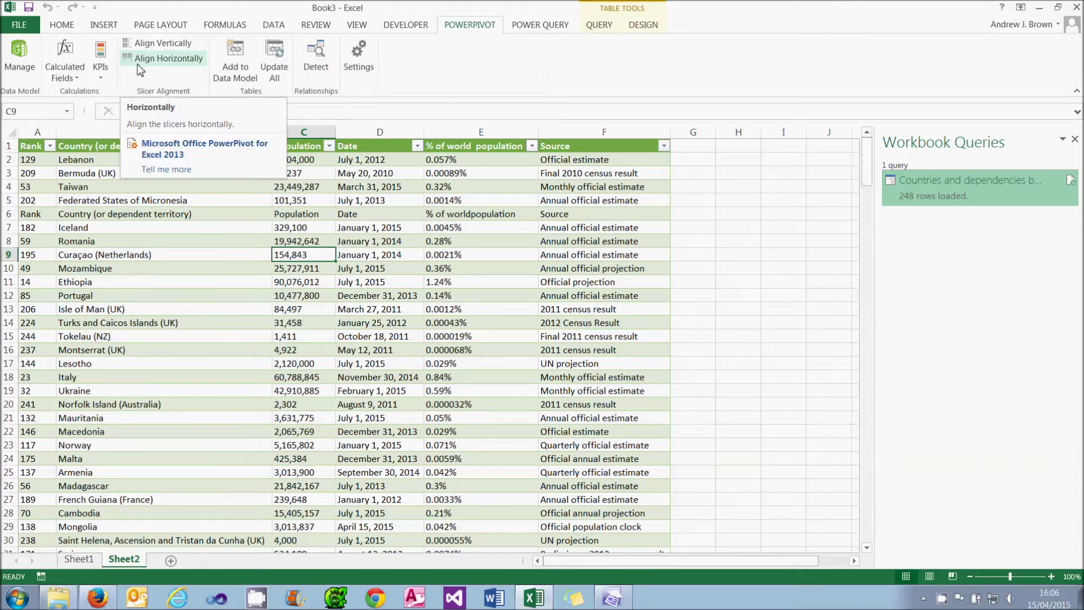
left_click(21, 70)
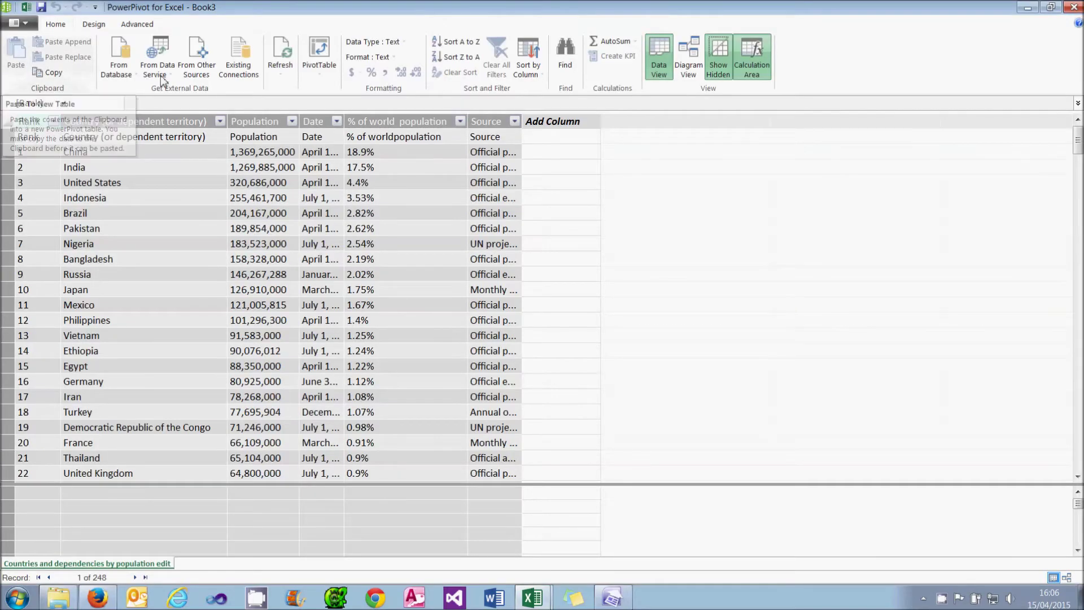
left_click(684, 70)
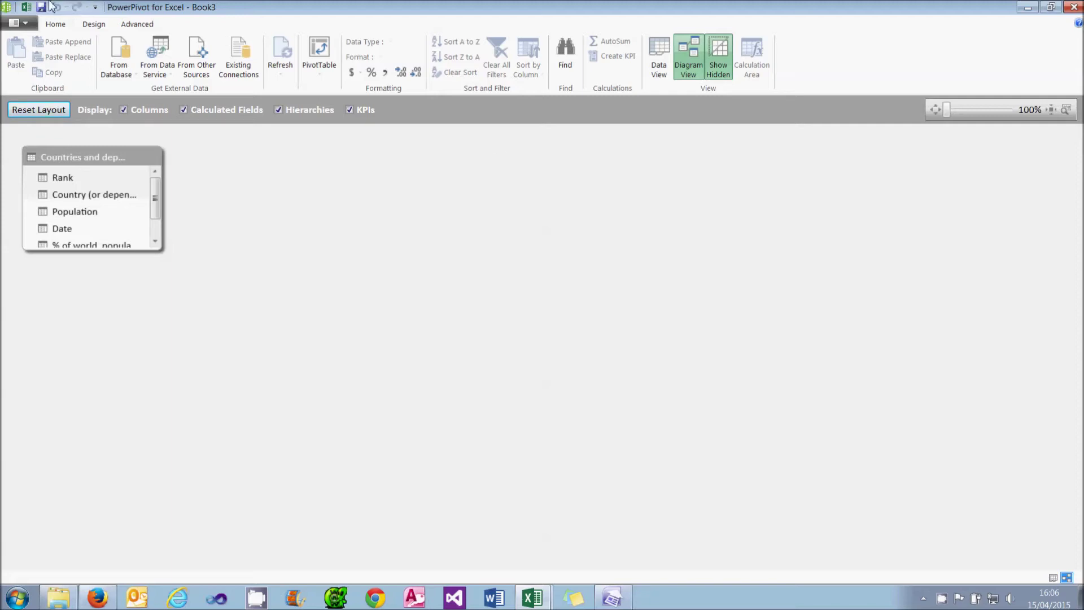
left_click(27, 8)
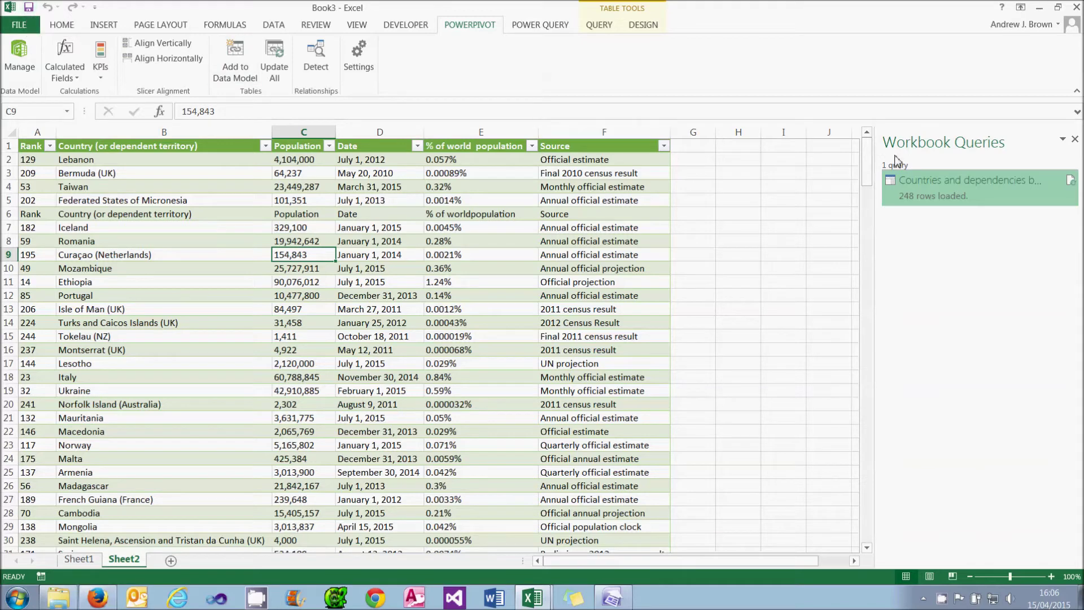
- Reload the countries query to the worksheet only and remove it from the Data Model
mouse_move(941, 181)
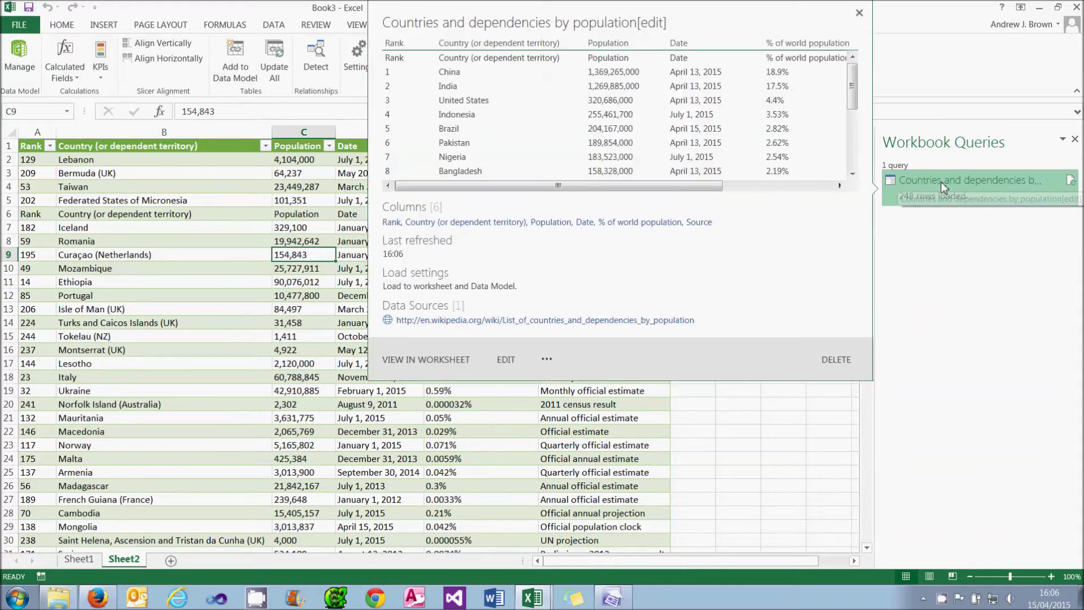
left_click(547, 360)
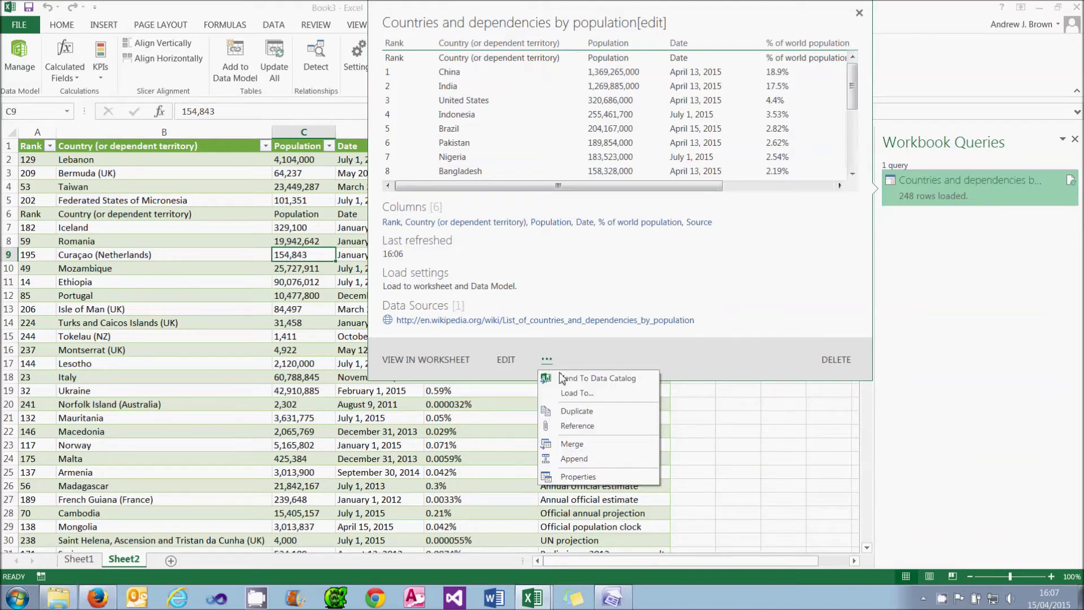
left_click(587, 393)
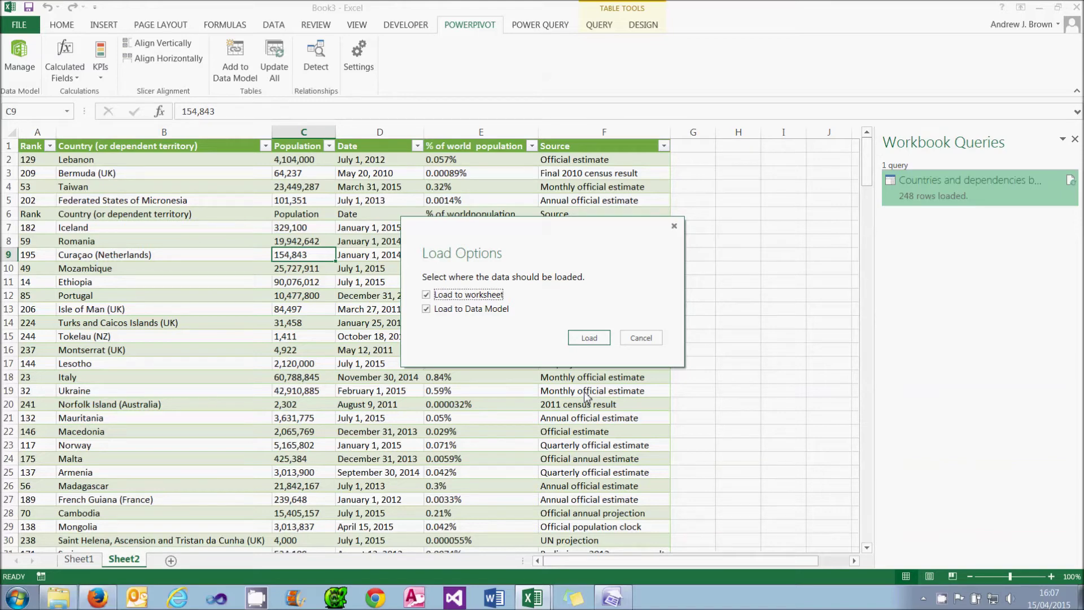
left_click(427, 310)
left_click(590, 340)
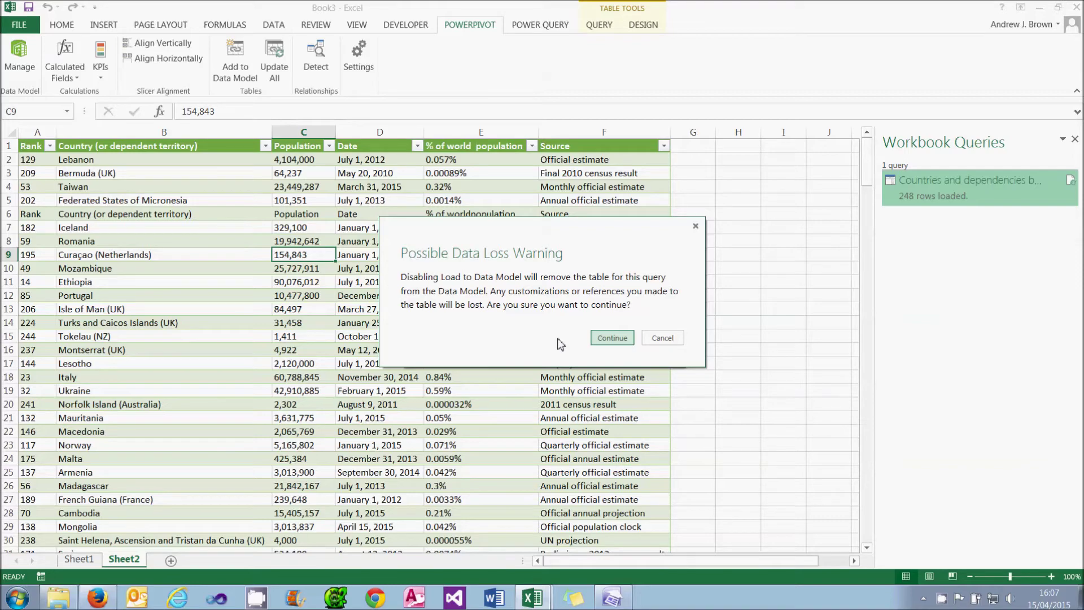
left_click(601, 341)
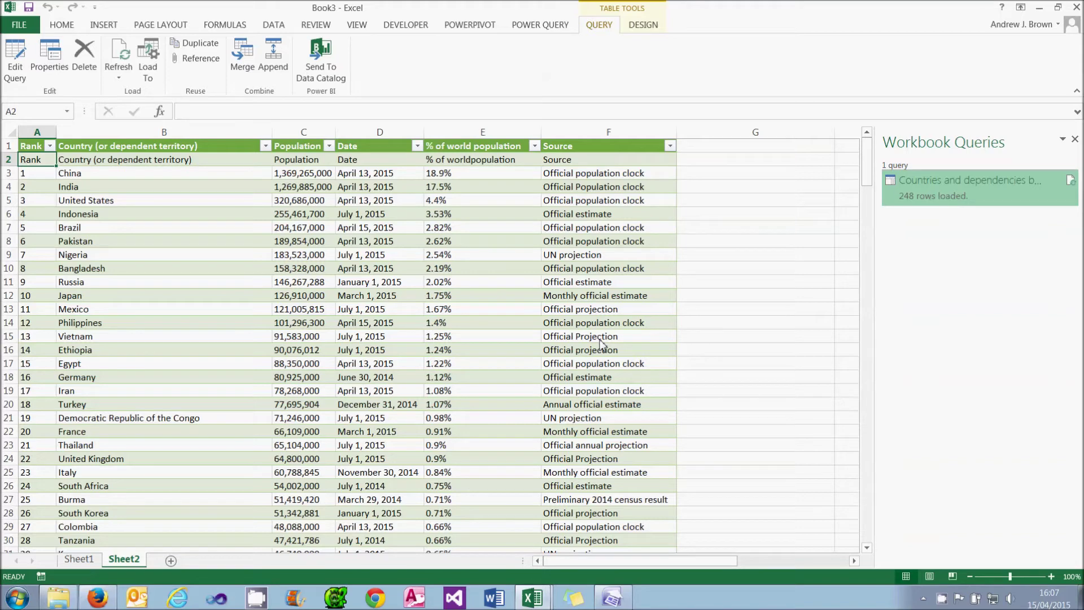
left_click(477, 27)
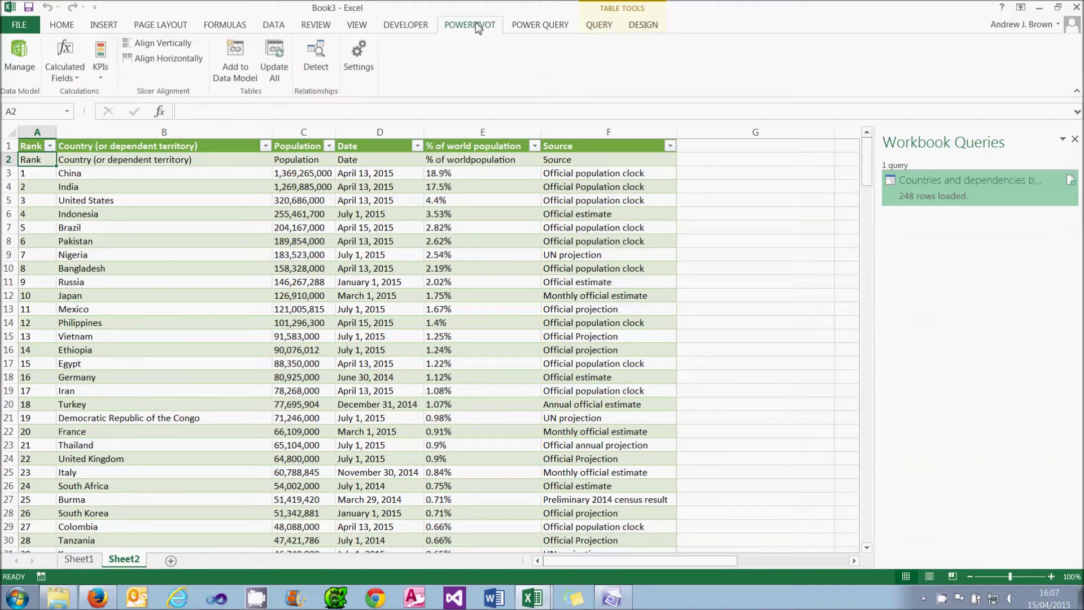
left_click(33, 52)
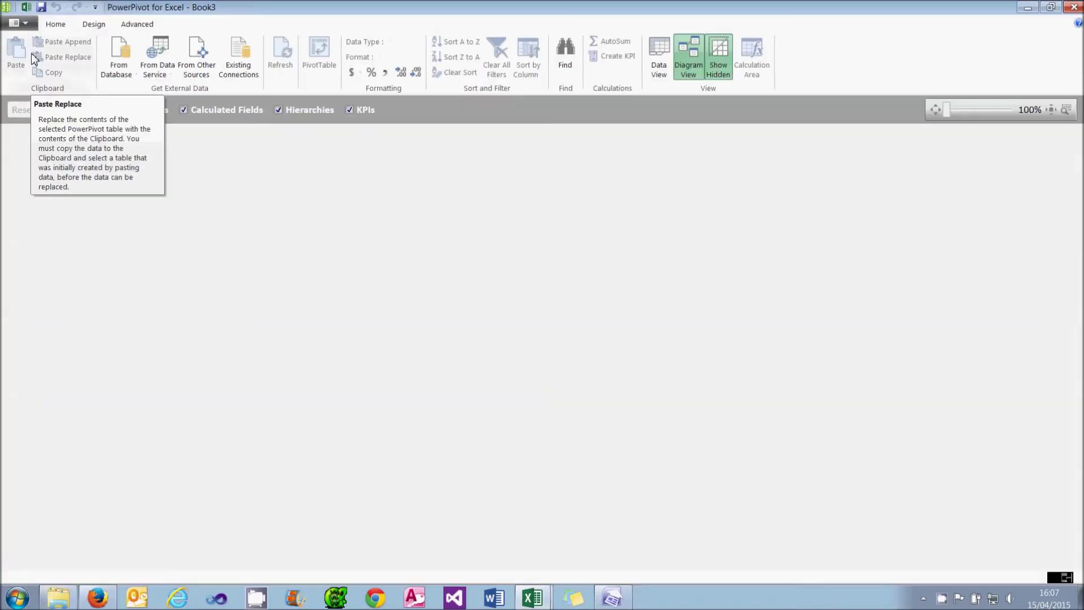
left_click(27, 8)
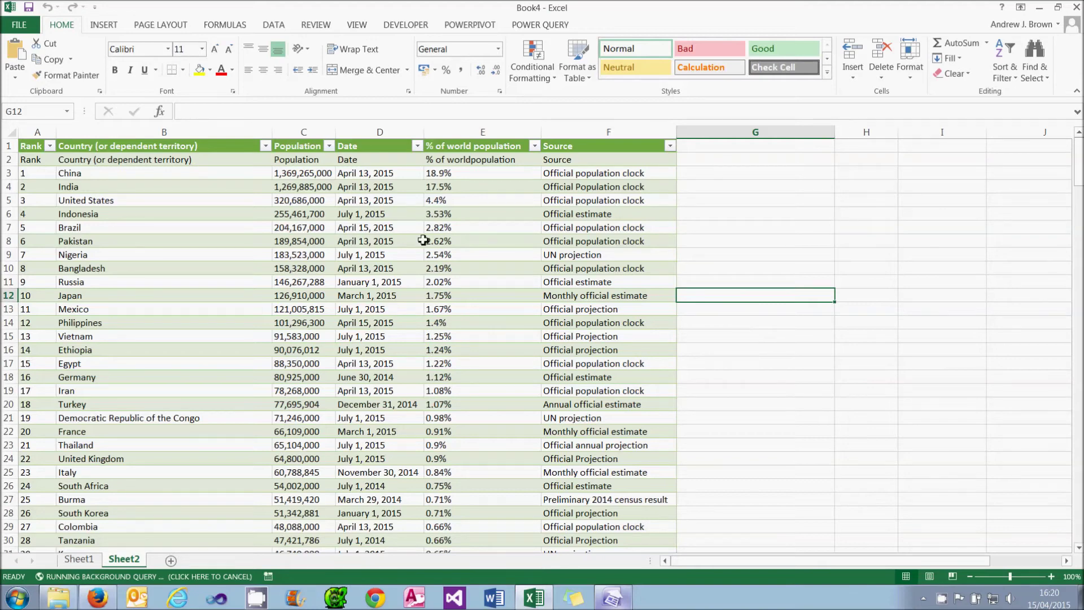
left_click(9, 159)
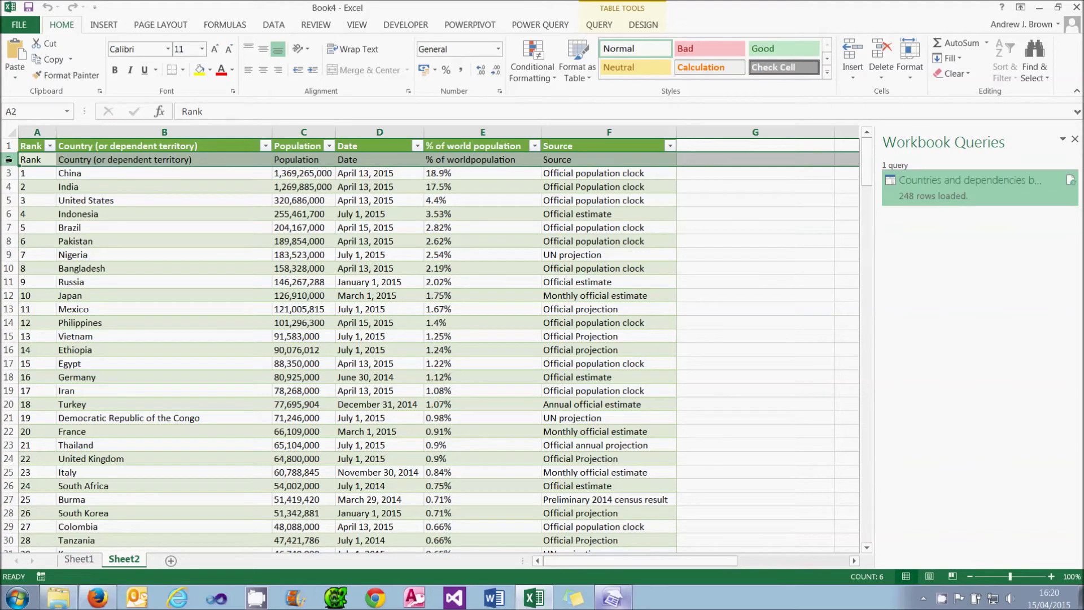
left_click(290, 200)
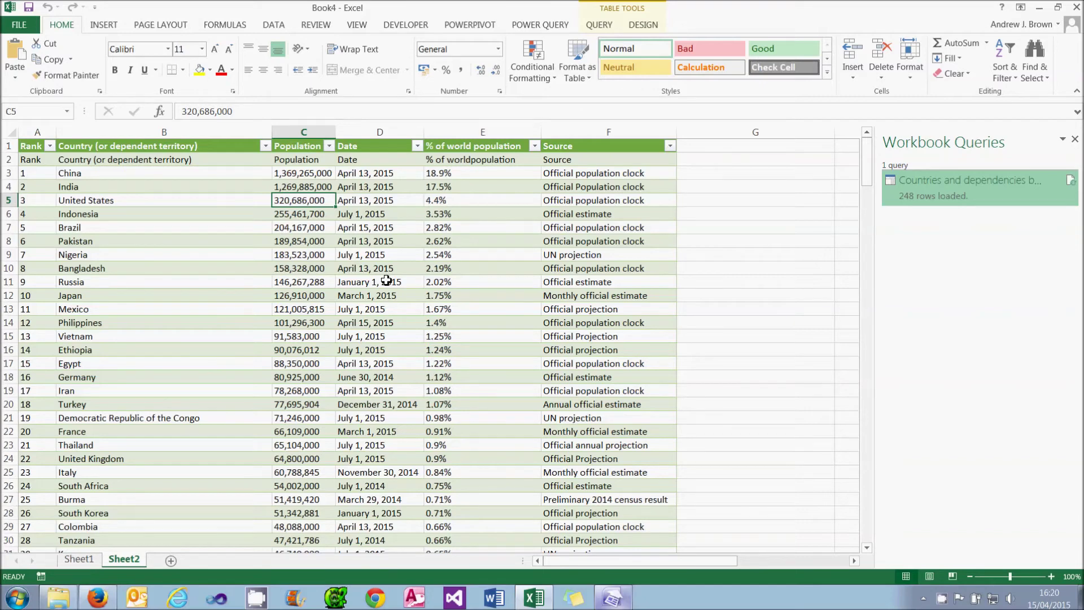
left_click(460, 212)
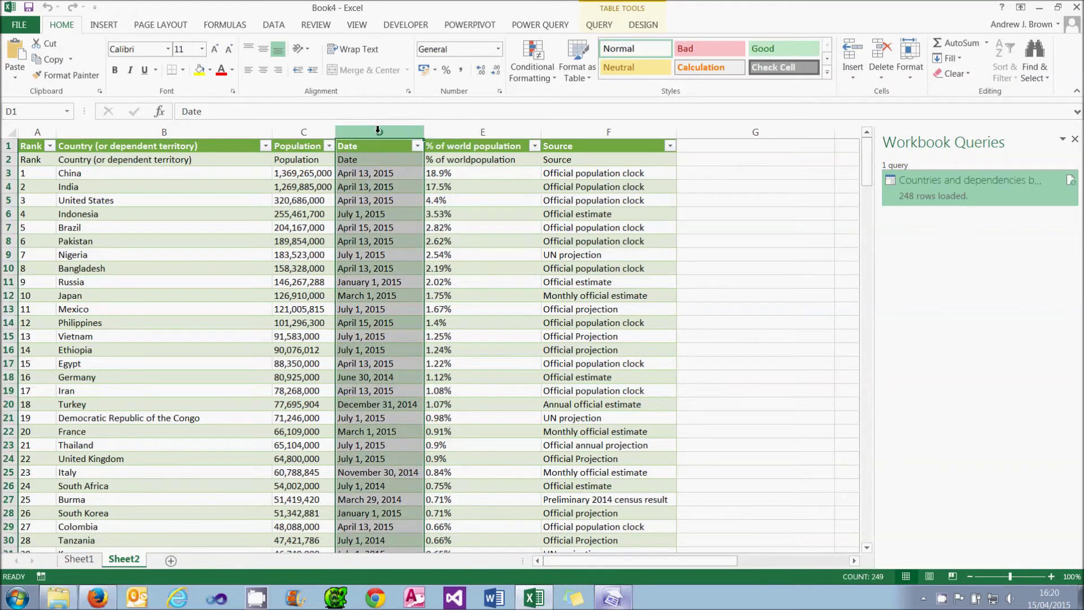
left_click(561, 132)
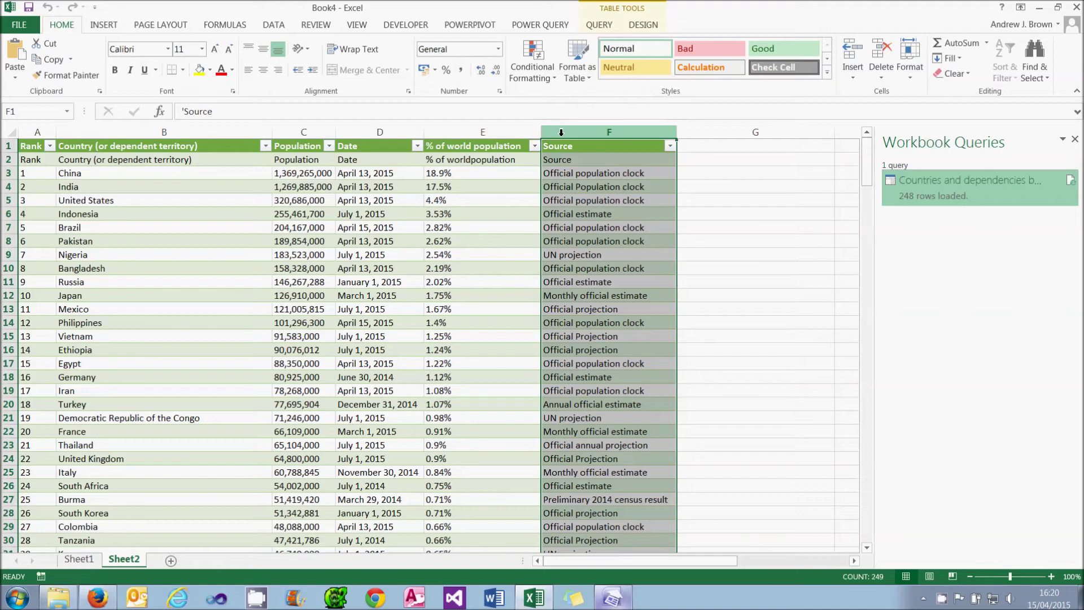
left_click(223, 148)
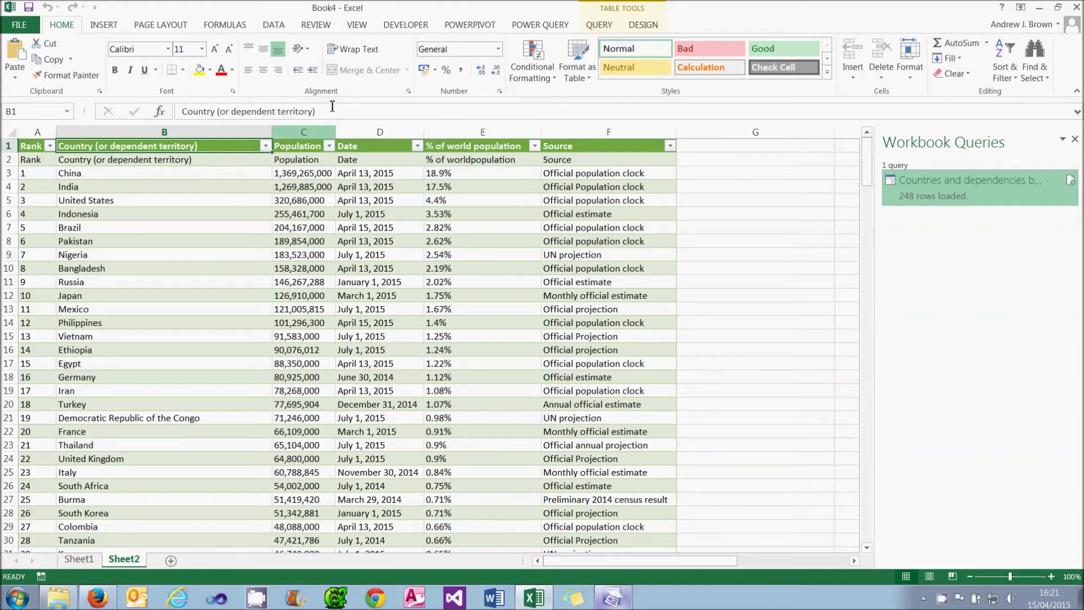
- Show the Workbook Queries pane and open the countries population query in the Query Editor
left_click(540, 26)
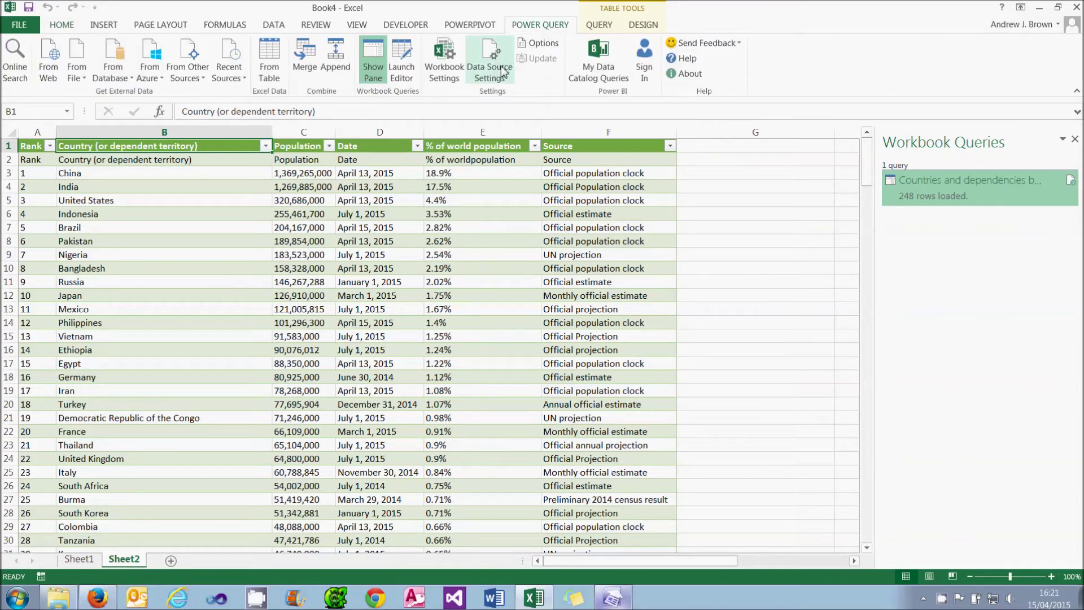
left_click(370, 71)
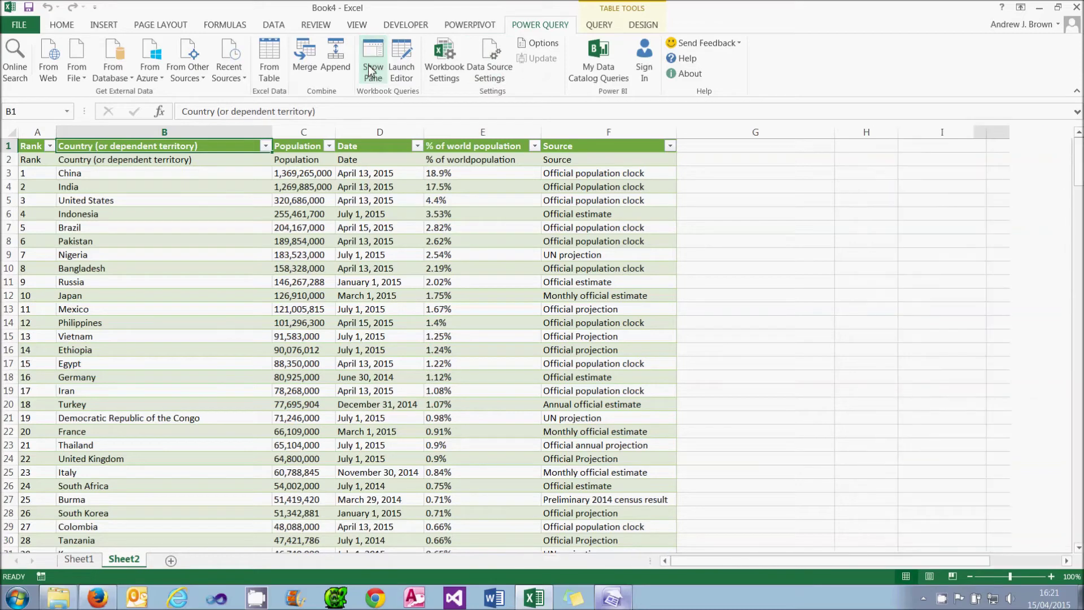
left_click(370, 71)
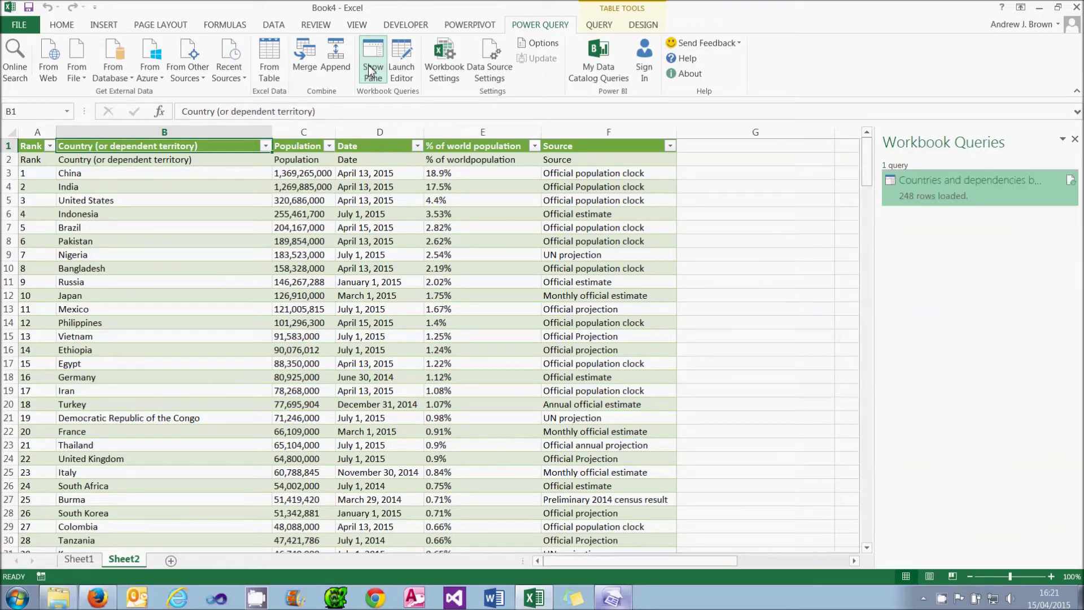
left_click(370, 71)
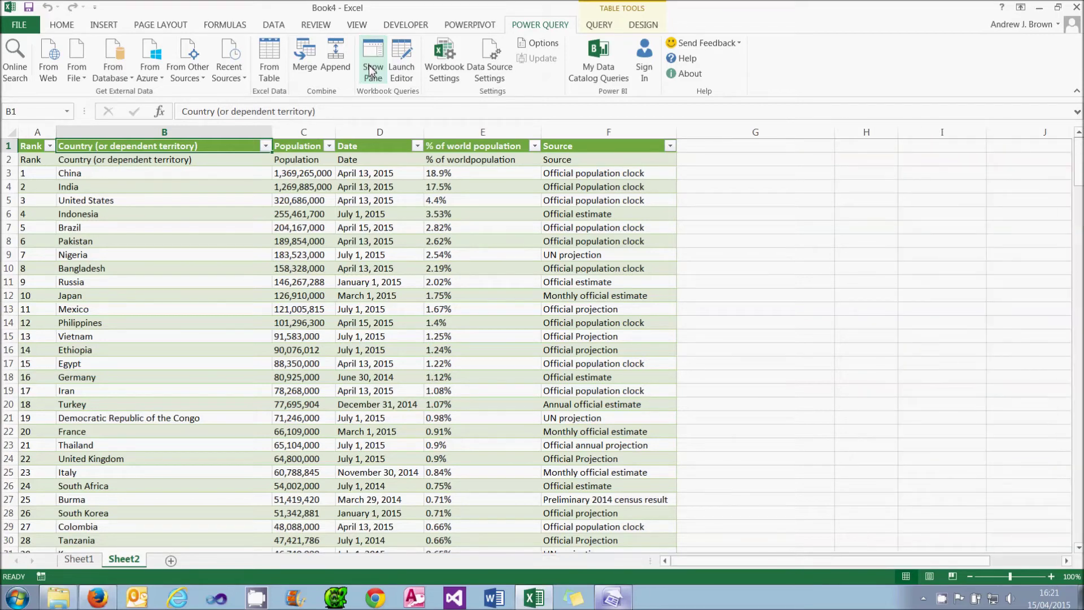
left_click(372, 71)
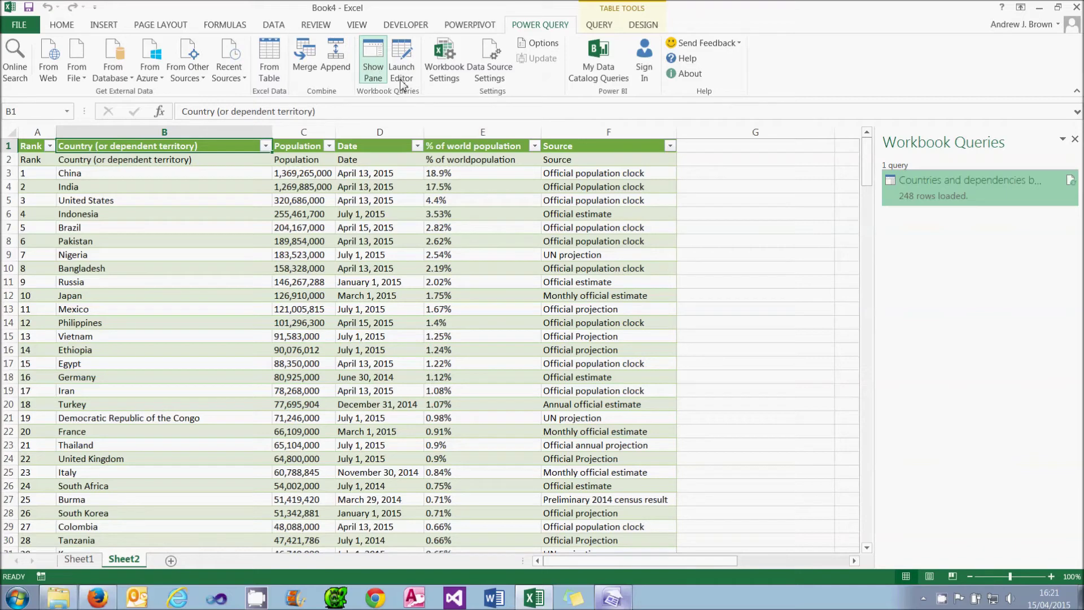
double_click(953, 185)
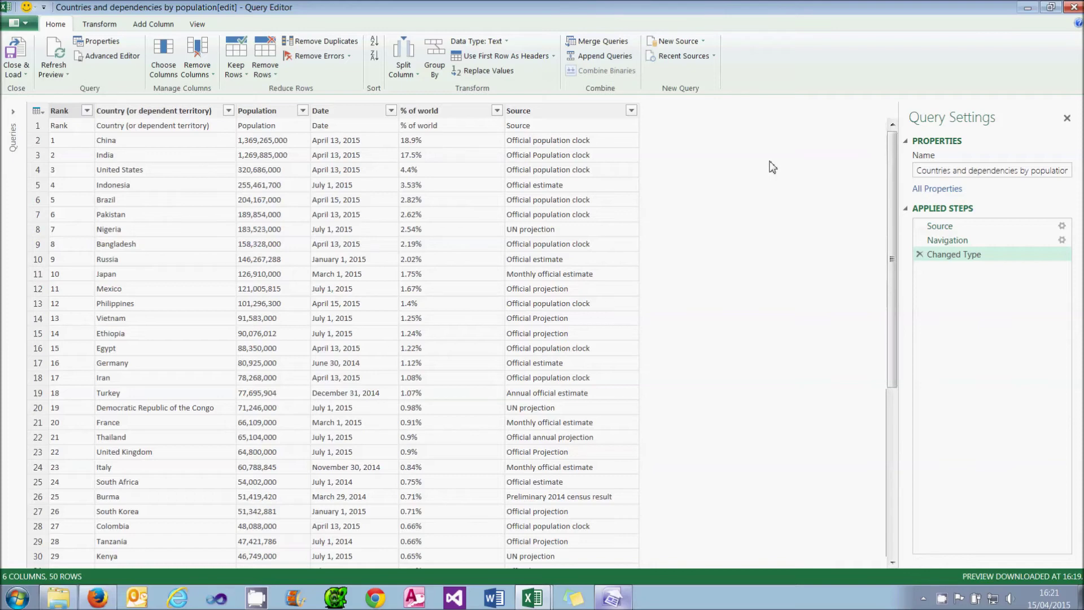
left_click(214, 131)
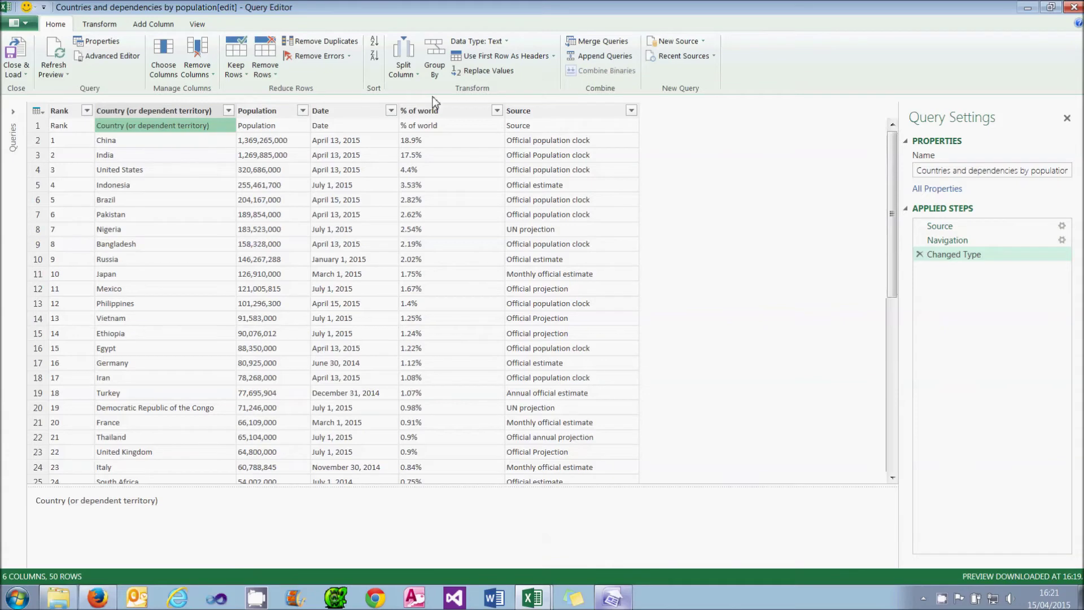
- Promote the first row to headers and rename the country column to 'Country'
left_click(518, 56)
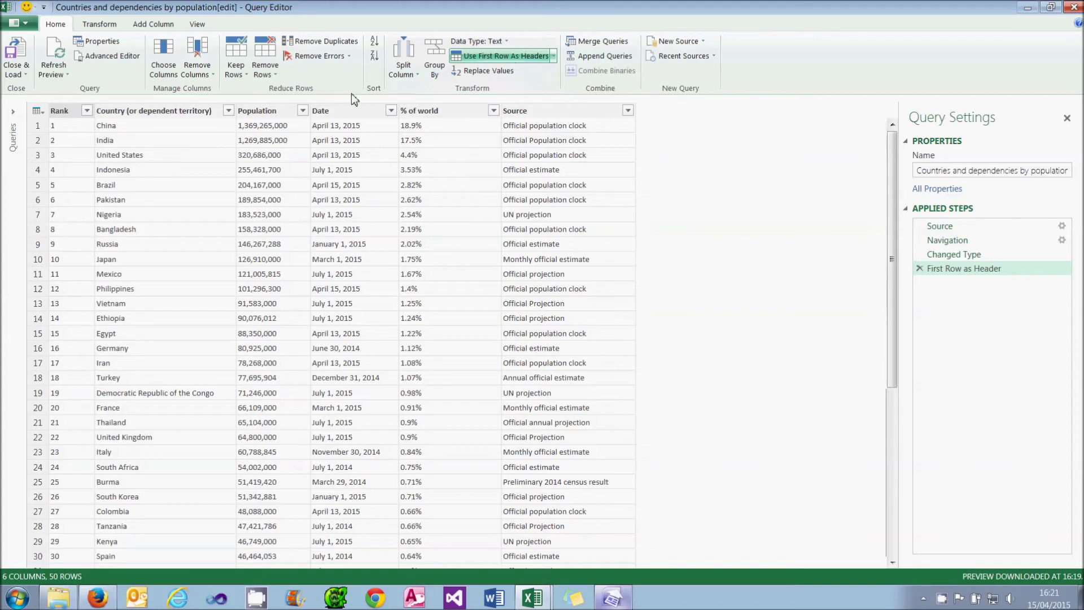
right_click(165, 113)
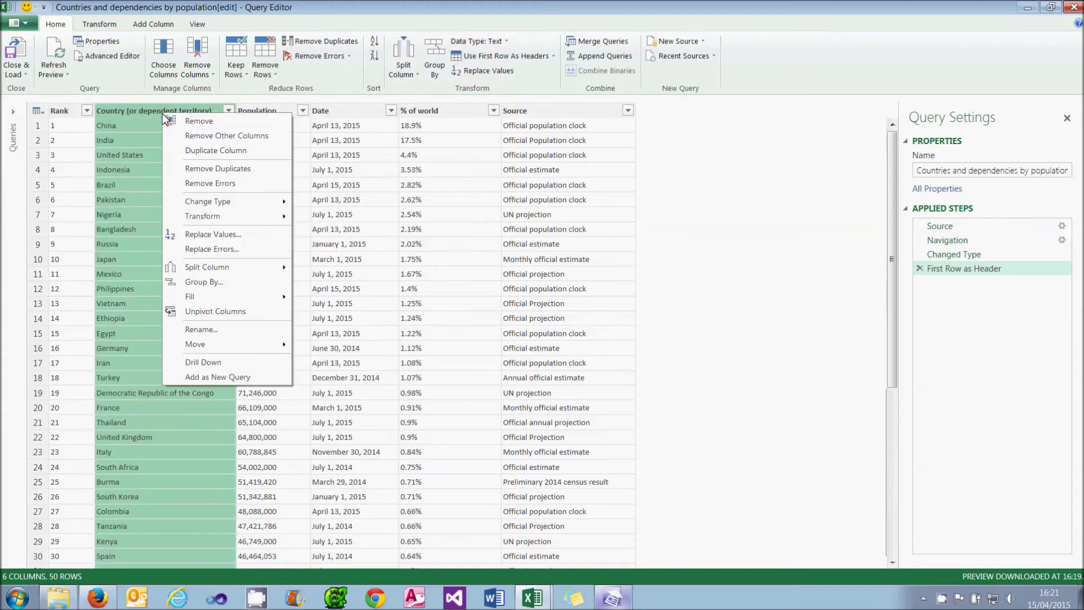
left_click(224, 332)
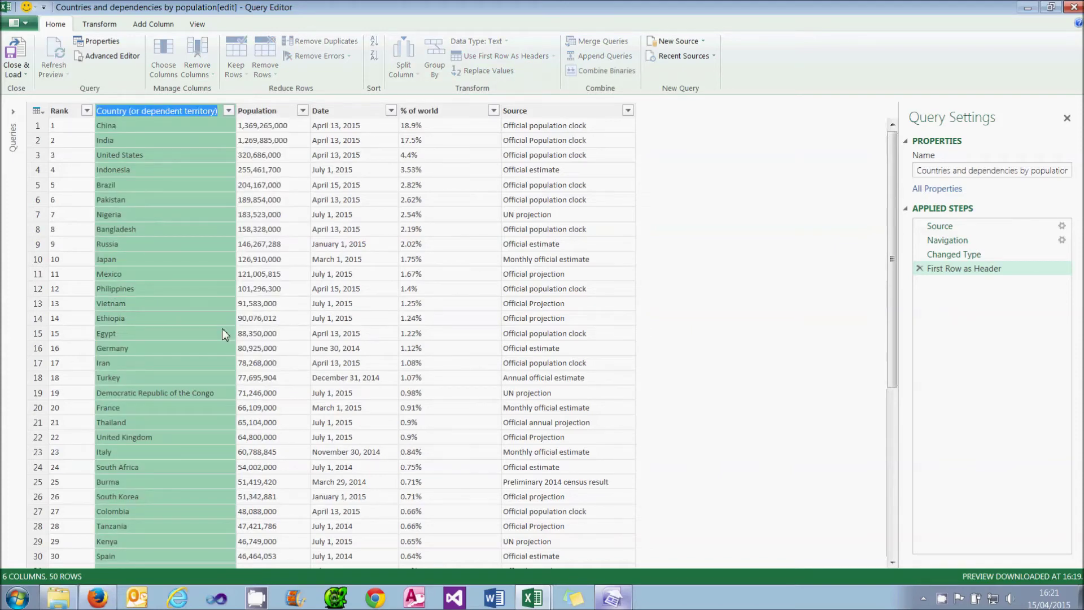
type("Country")
key("Return")
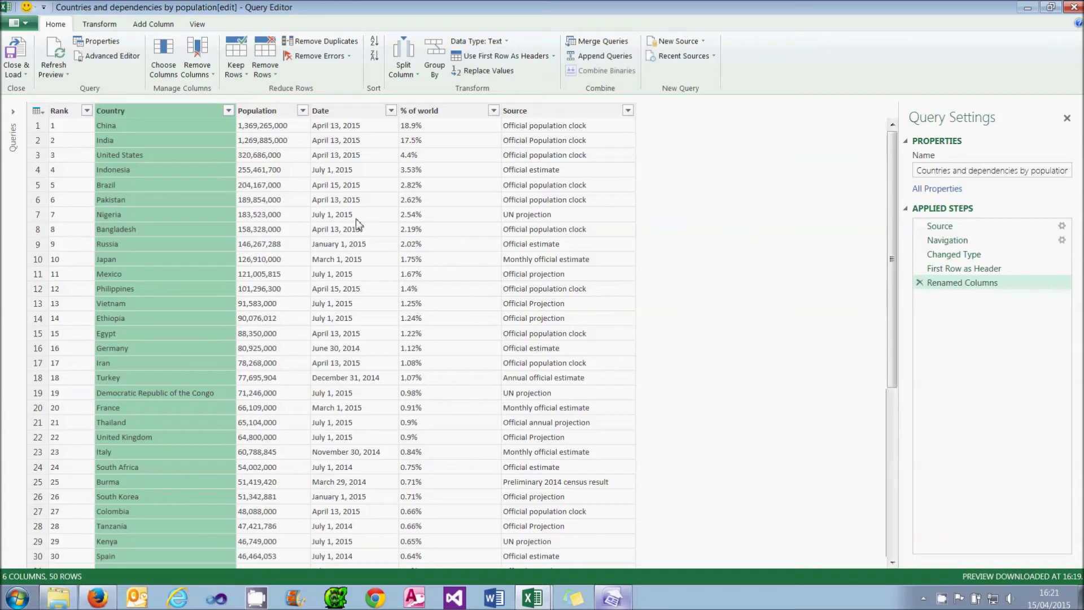
- Remove the Date and Source columns
left_click(361, 113)
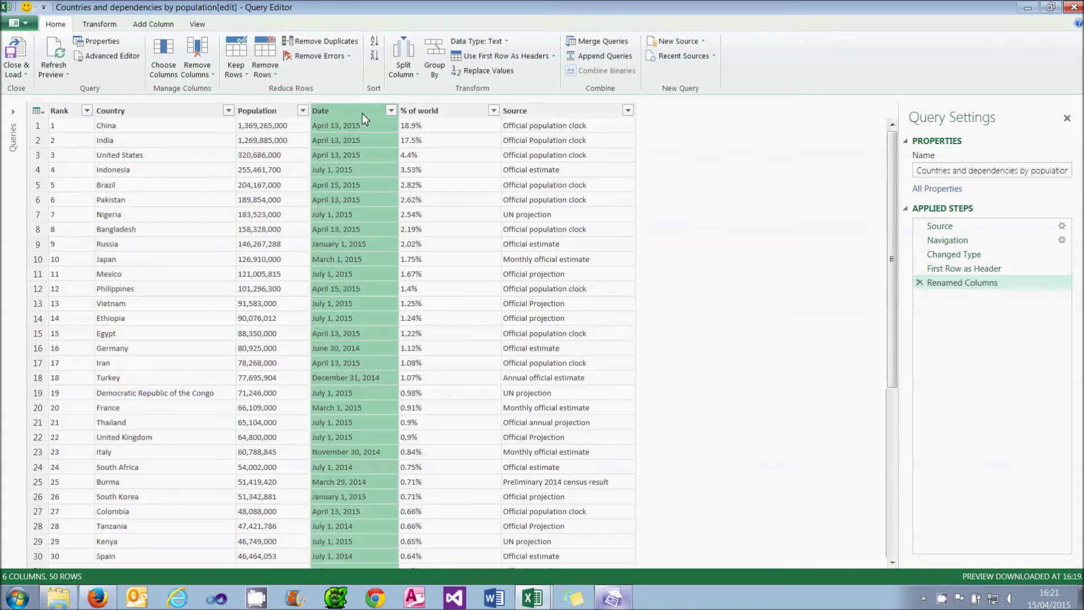
left_click(535, 115, "ctrl")
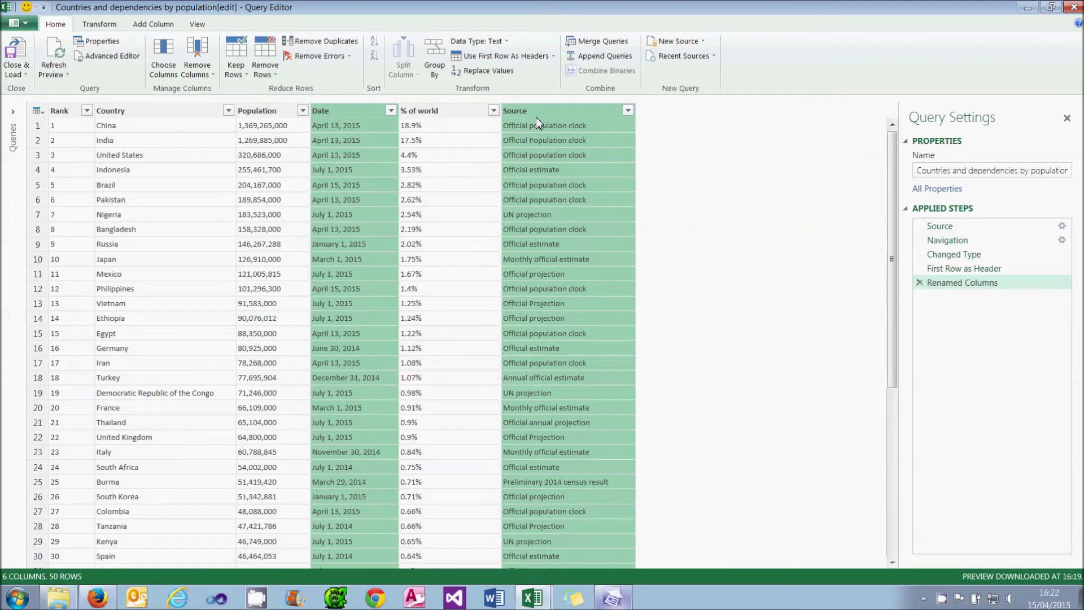
left_click(210, 76)
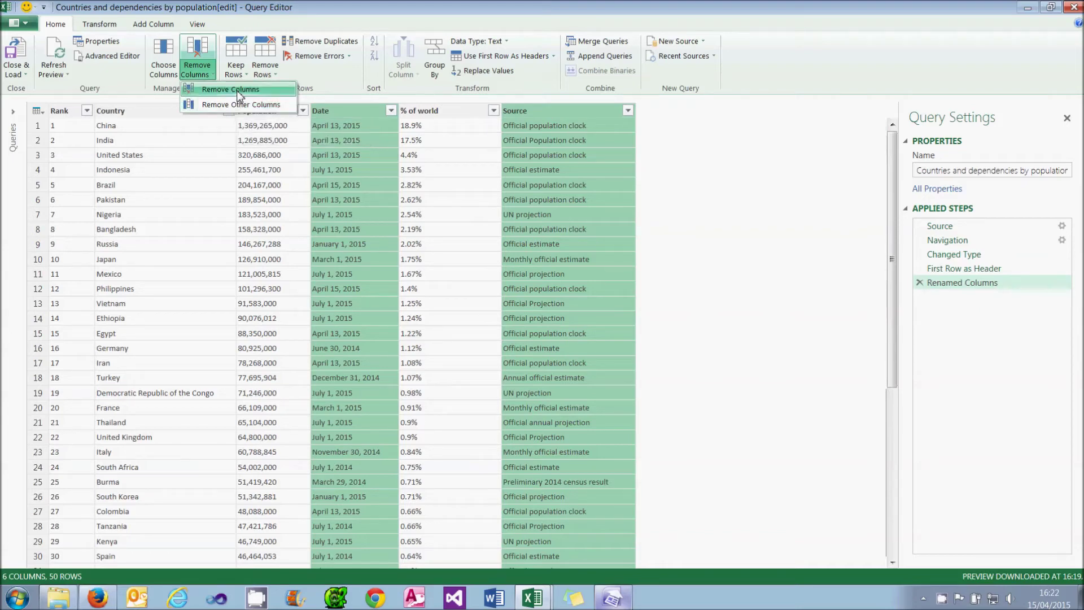
left_click(236, 91)
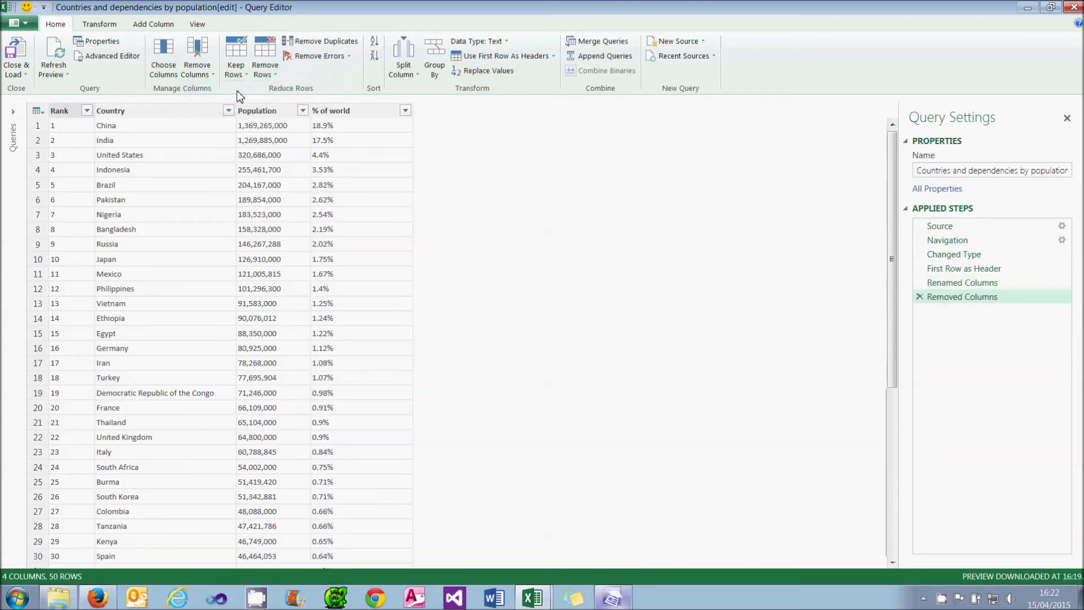
- Review the earlier applied steps, then return to the latest step
left_click(962, 269)
left_click(966, 285)
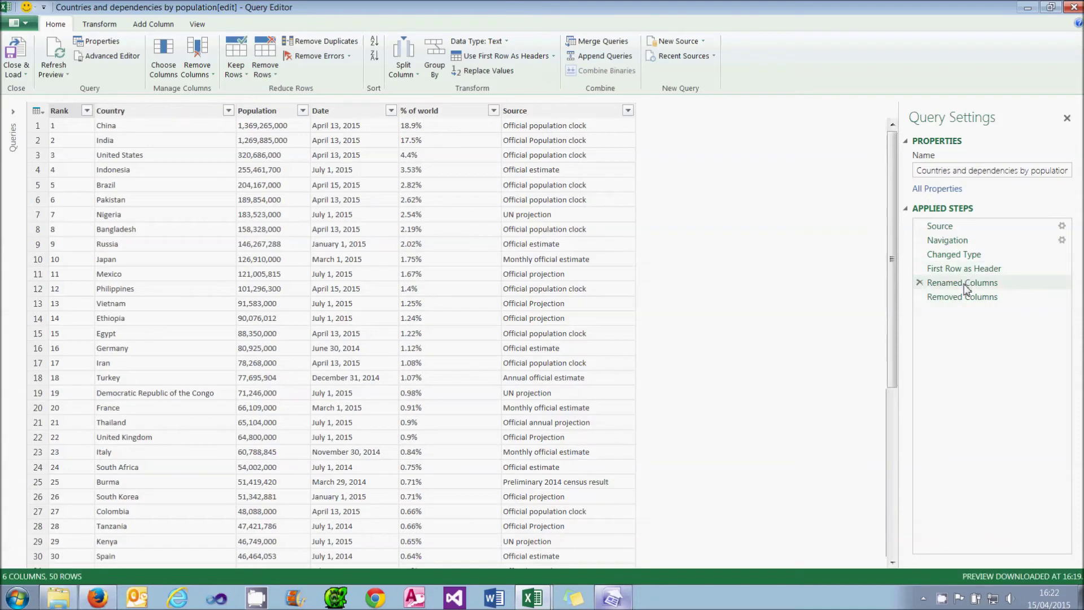
left_click(965, 299)
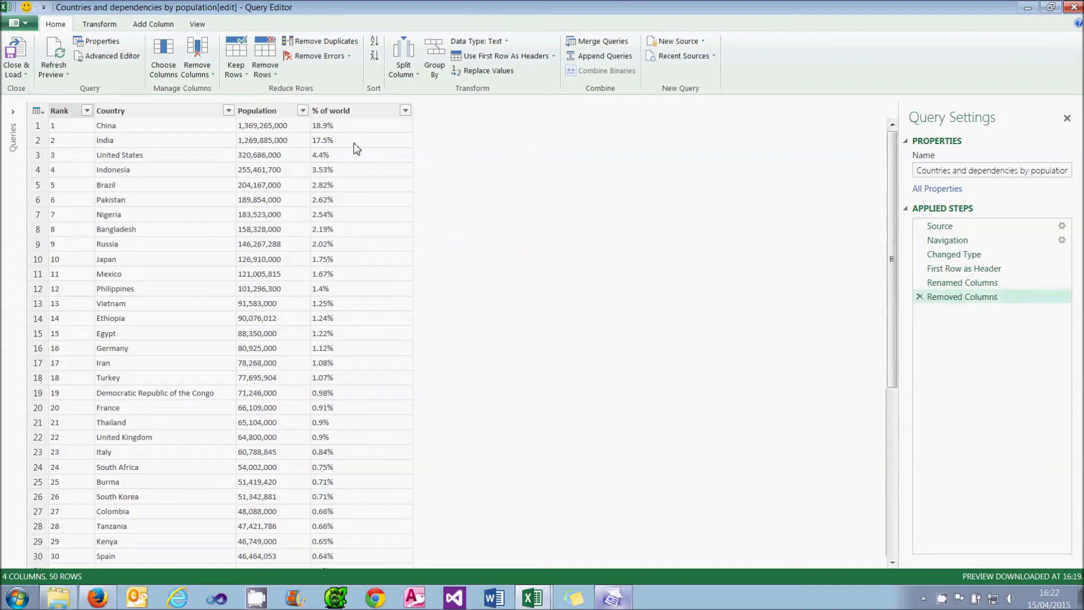
left_click(282, 116)
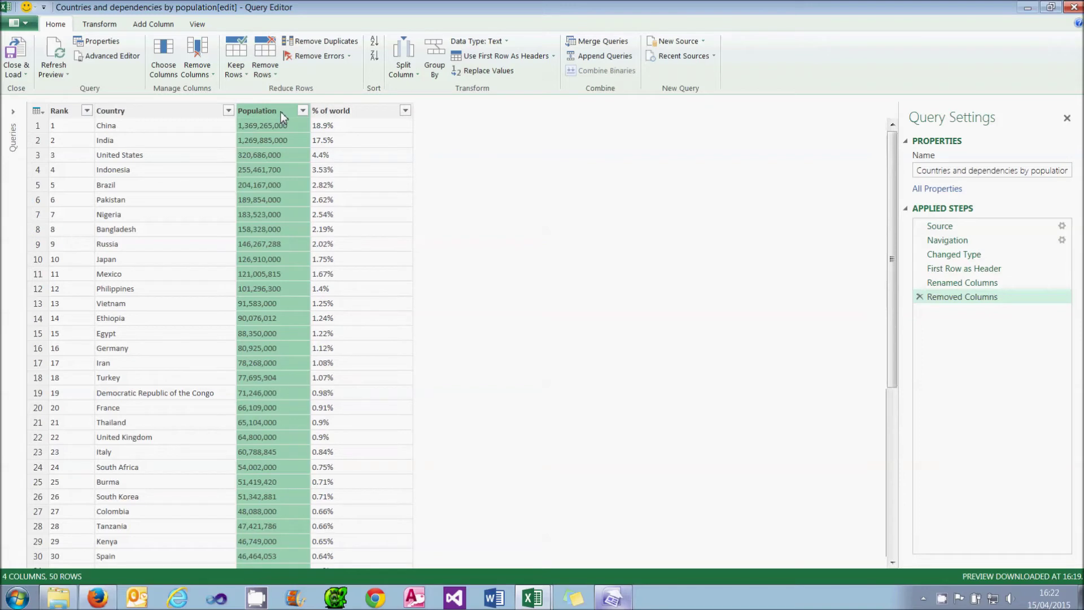
left_click(505, 41)
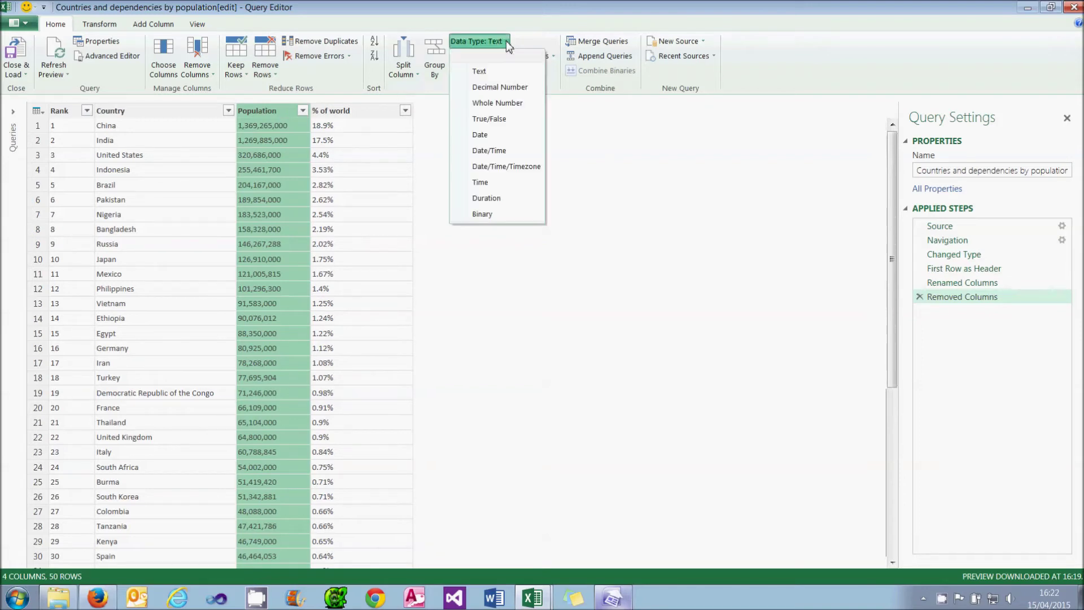
left_click(507, 104)
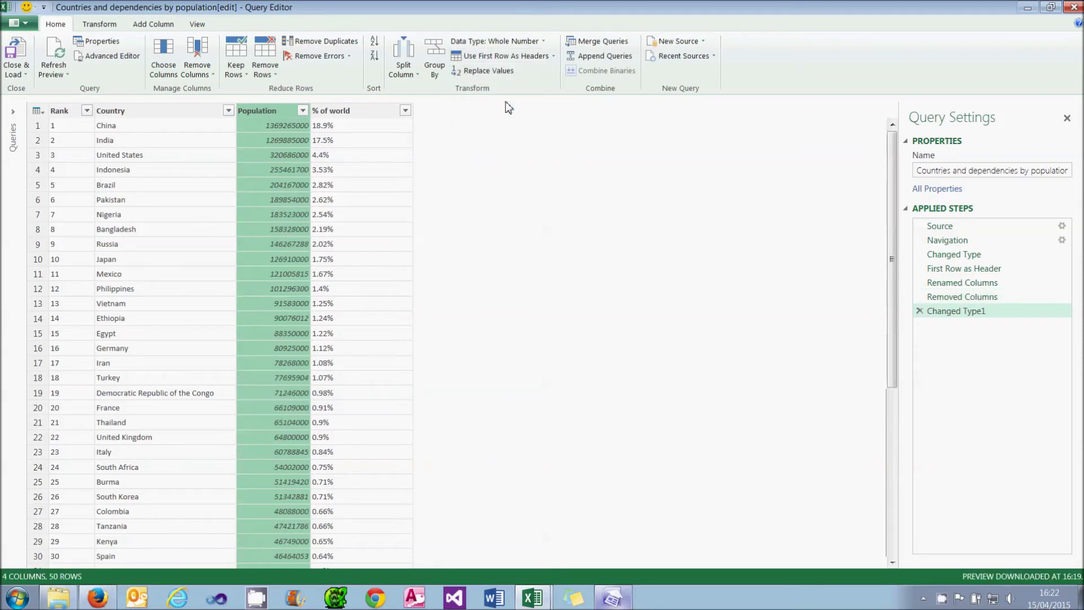
left_click(378, 110)
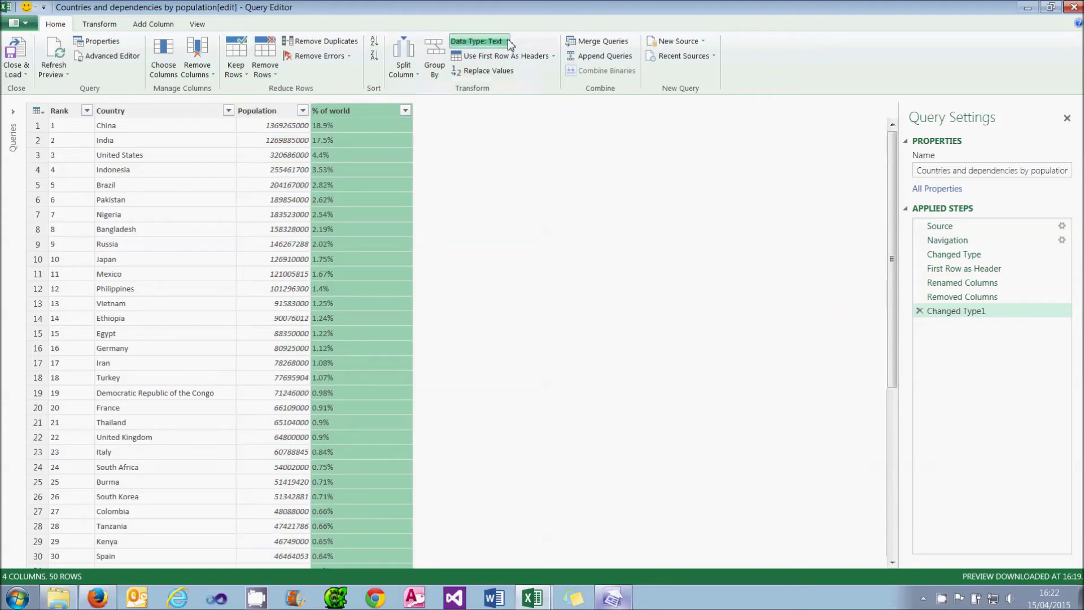
left_click(477, 42)
left_click(505, 92)
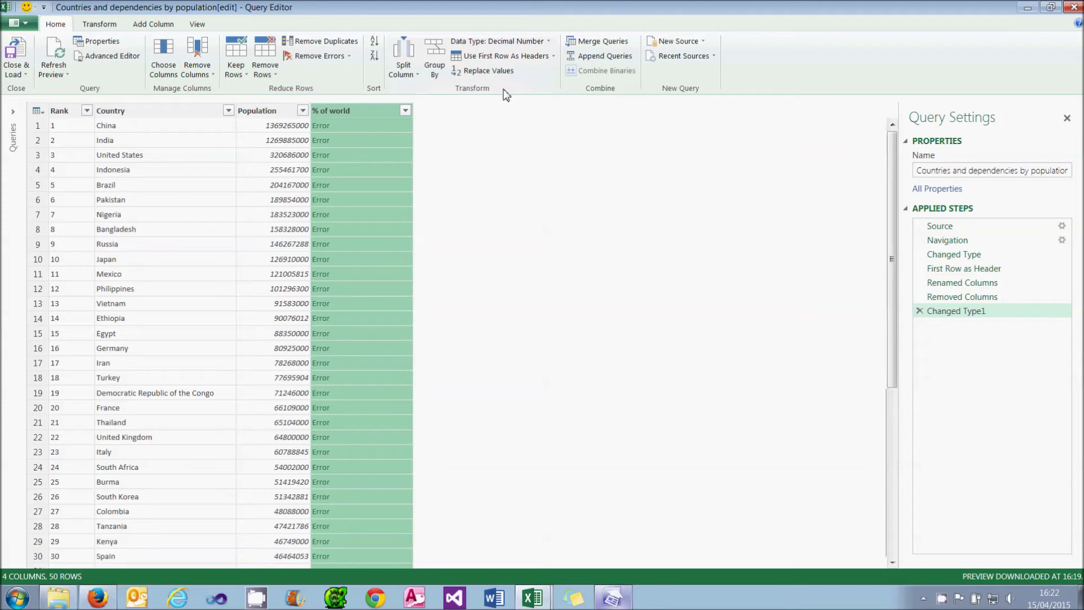
left_click(920, 311)
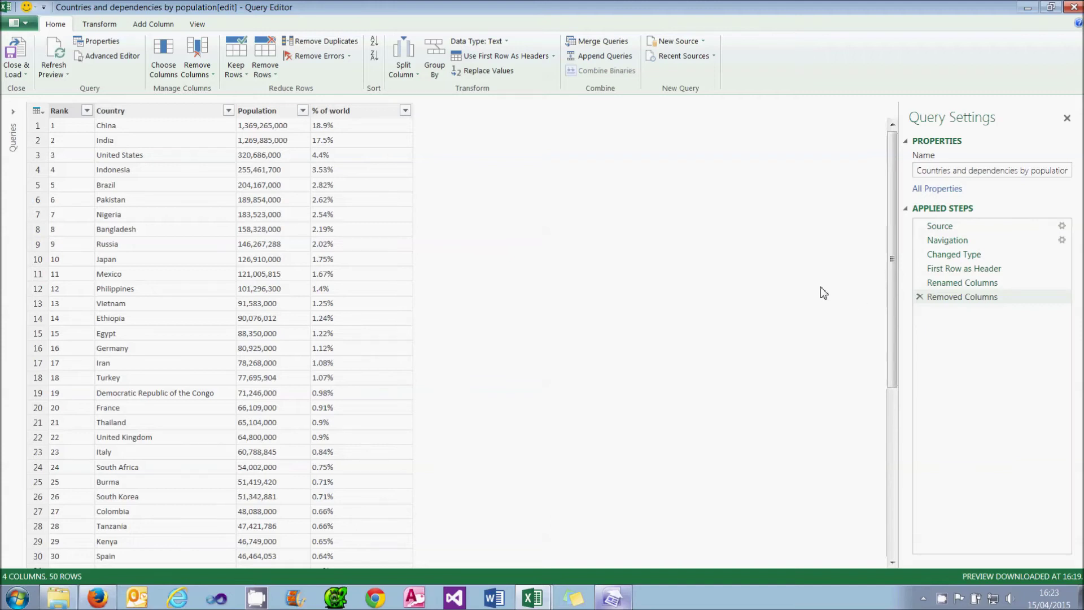
left_click(370, 112)
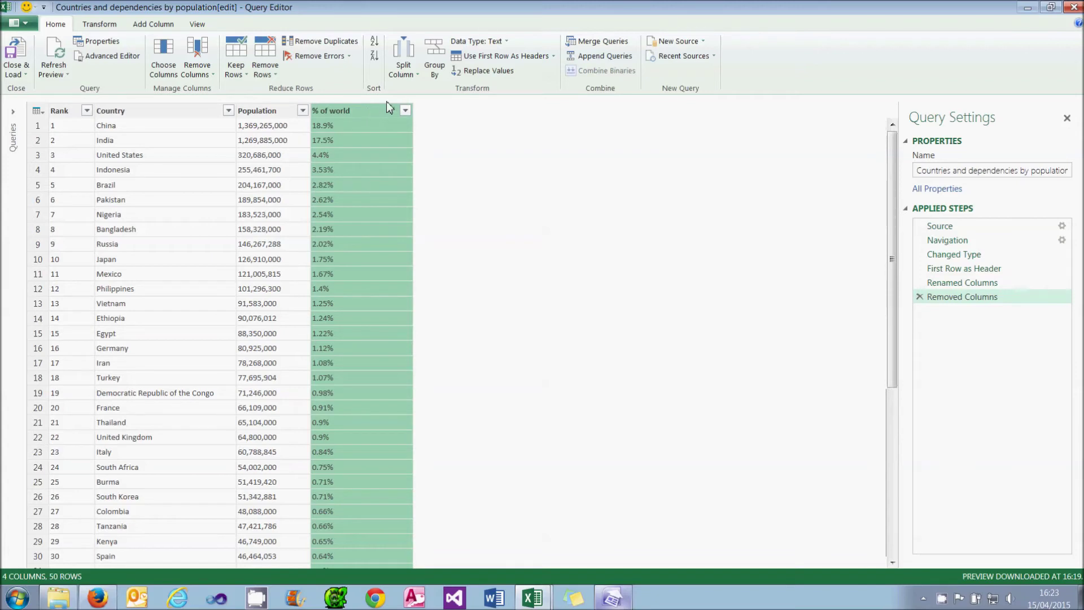
- Strip the % signs from % of world and make it a Decimal Number column
left_click(475, 71)
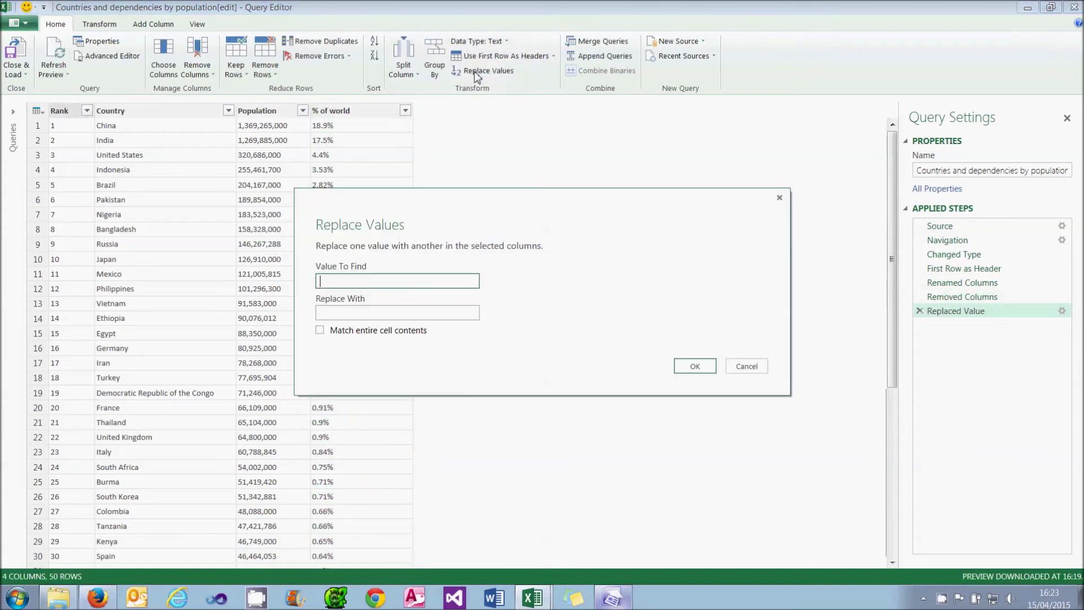
type("%")
left_click(689, 367)
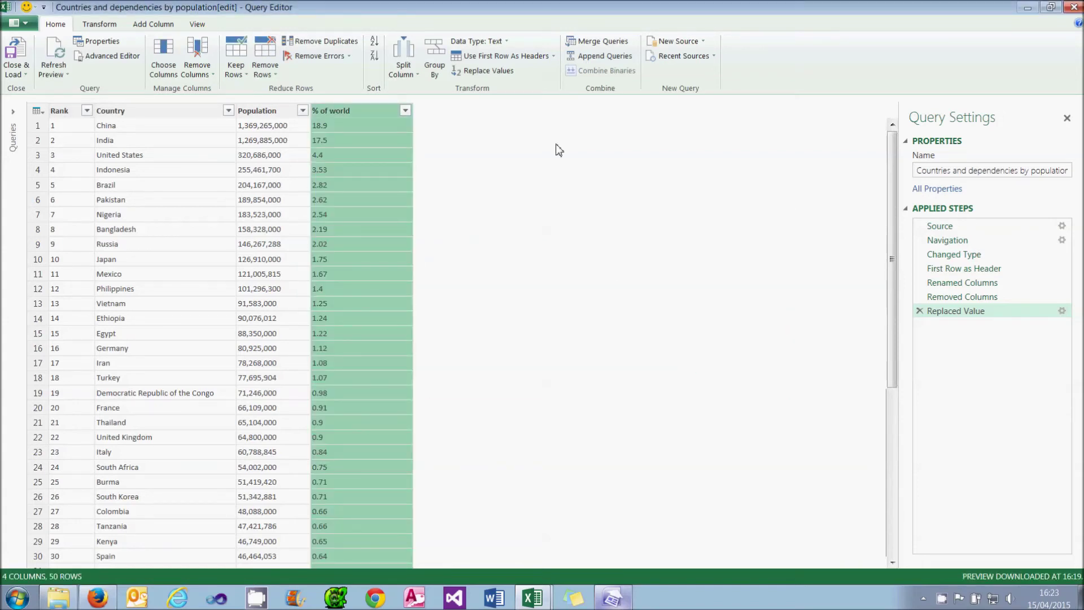
left_click(509, 42)
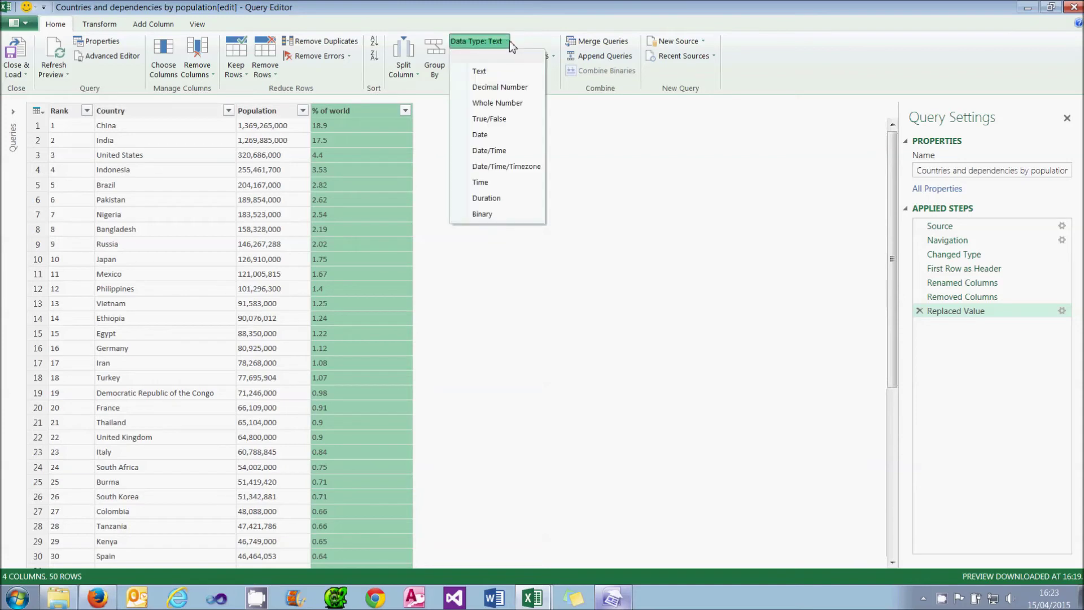
left_click(508, 87)
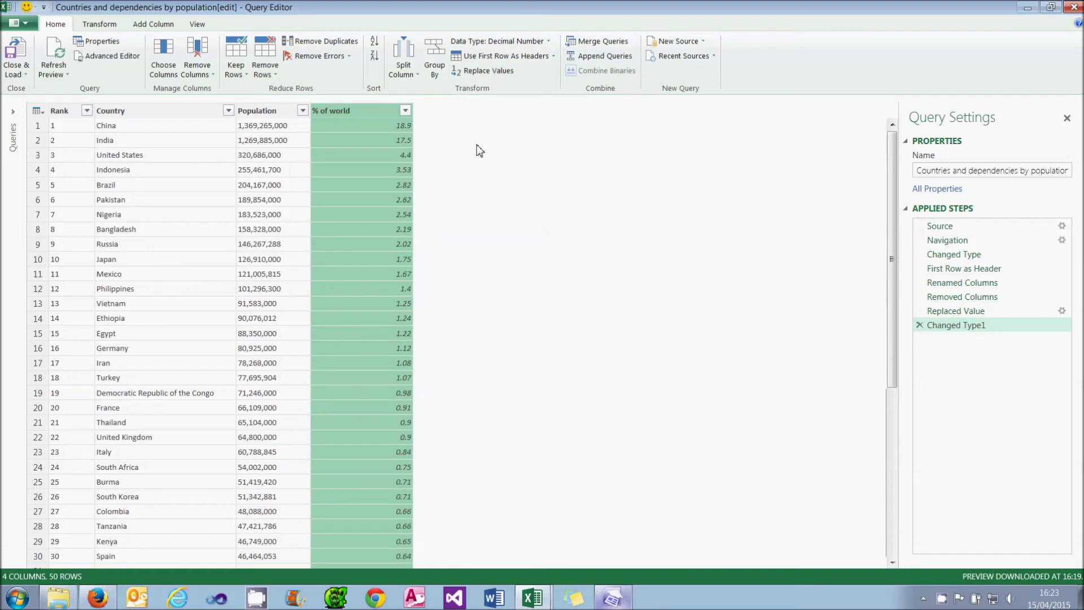
- Set Population to Decimal Number and select the query name for renaming
left_click(282, 110)
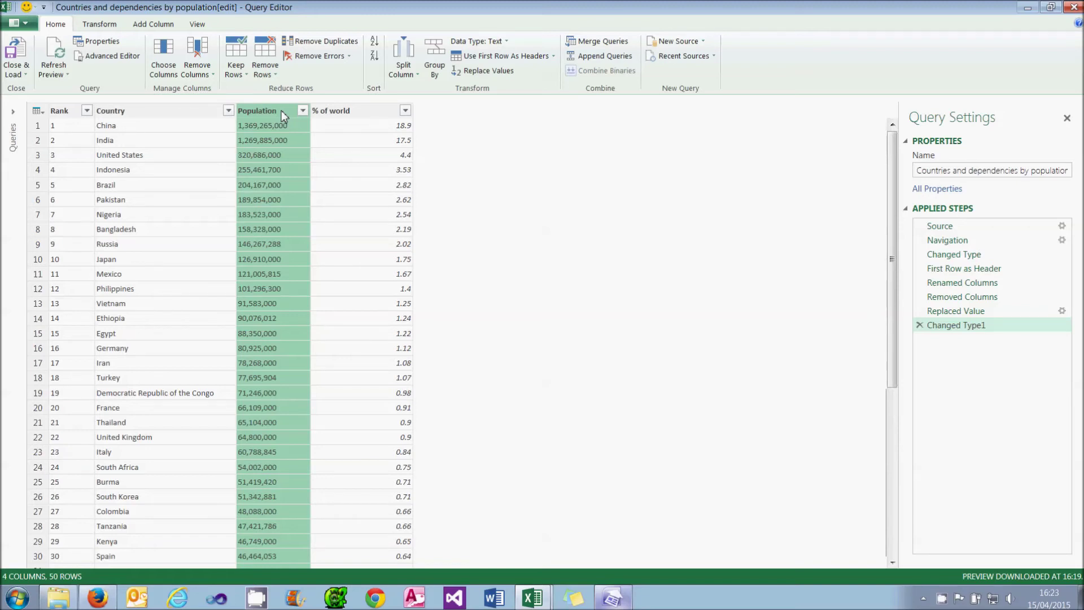
left_click(507, 44)
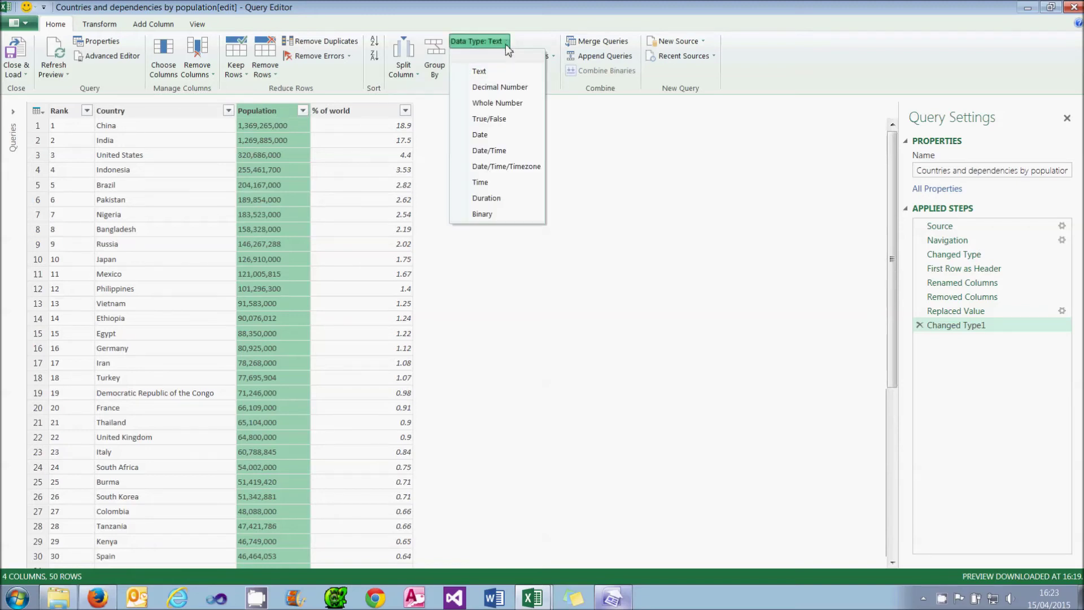
left_click(506, 87)
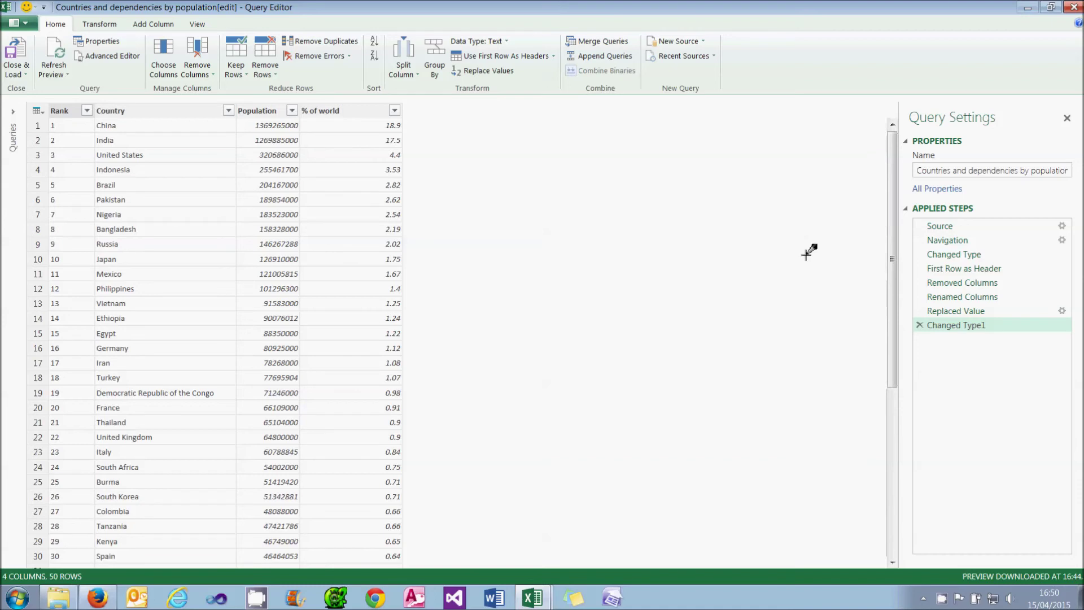
left_click(920, 171)
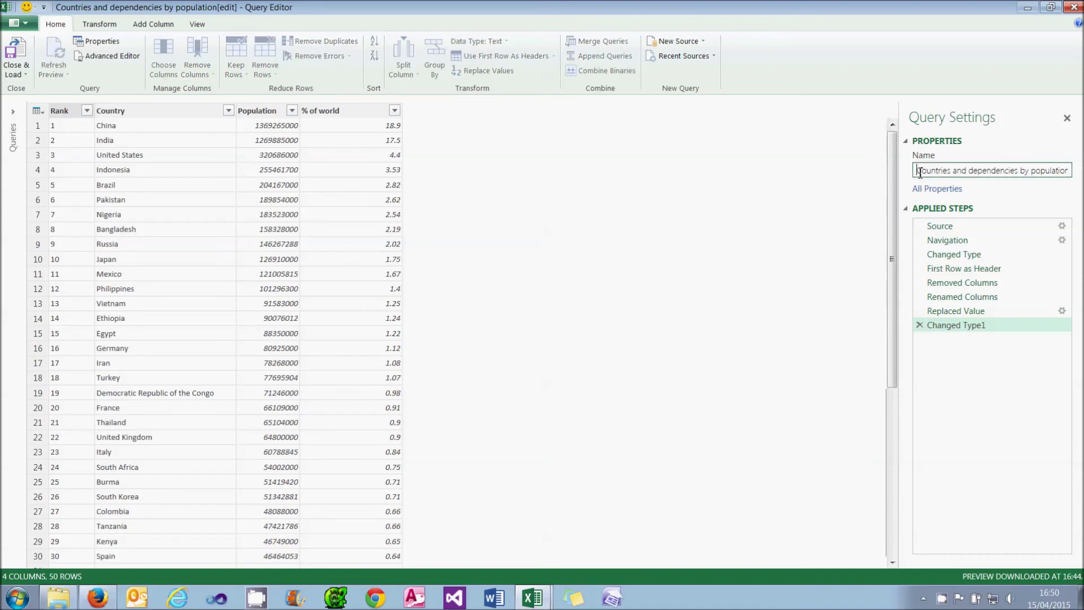
left_click_drag(920, 174, 1038, 176)
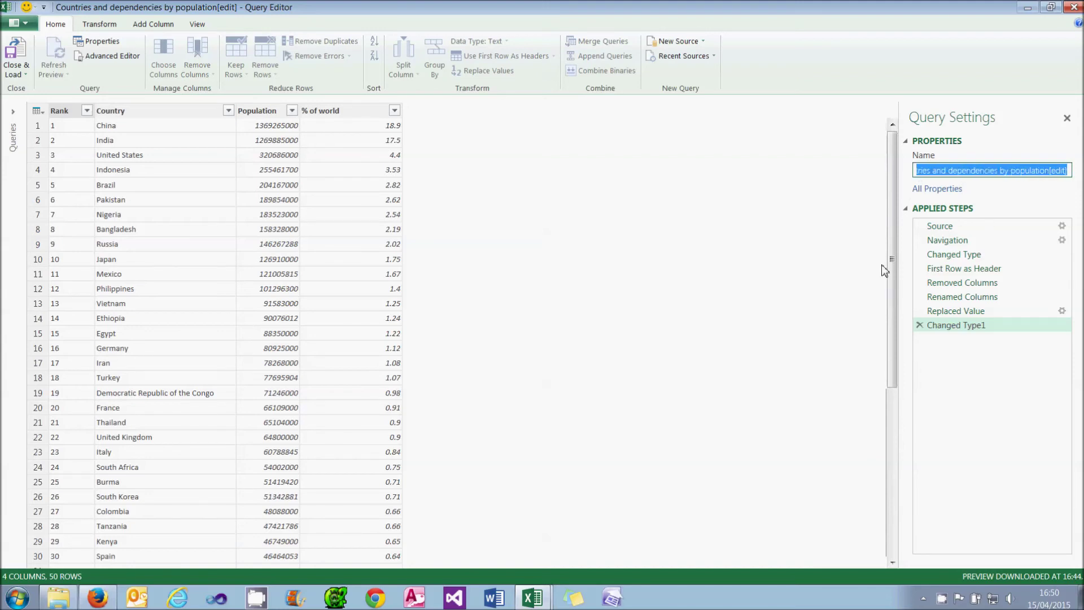
- Name the query 'Import country data' and rename the Replaced Value step 'Replace % symbols'
type("Import ")
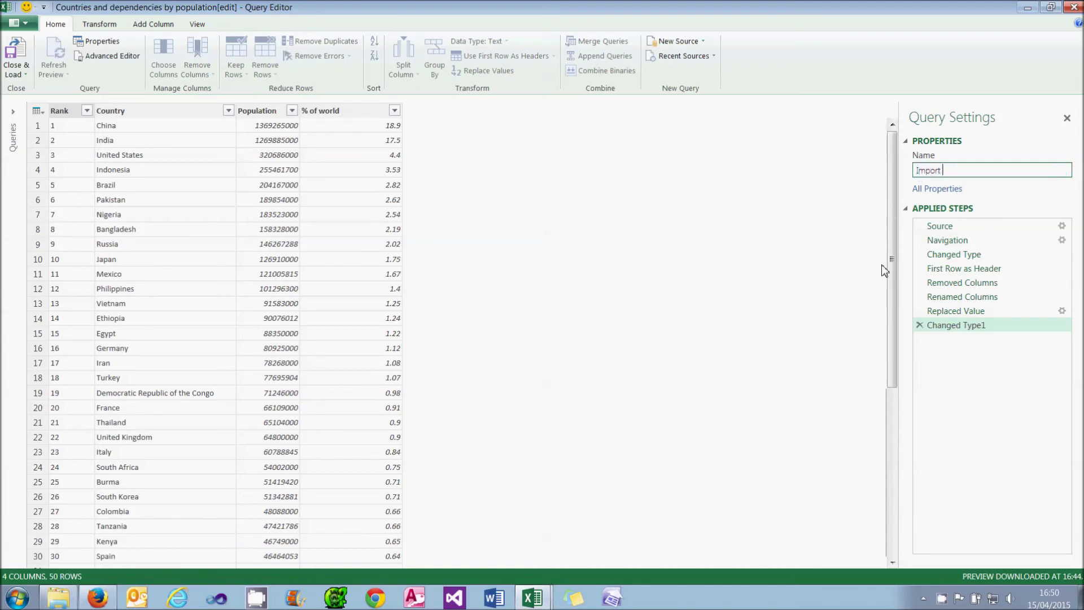
type("country data")
key("Return")
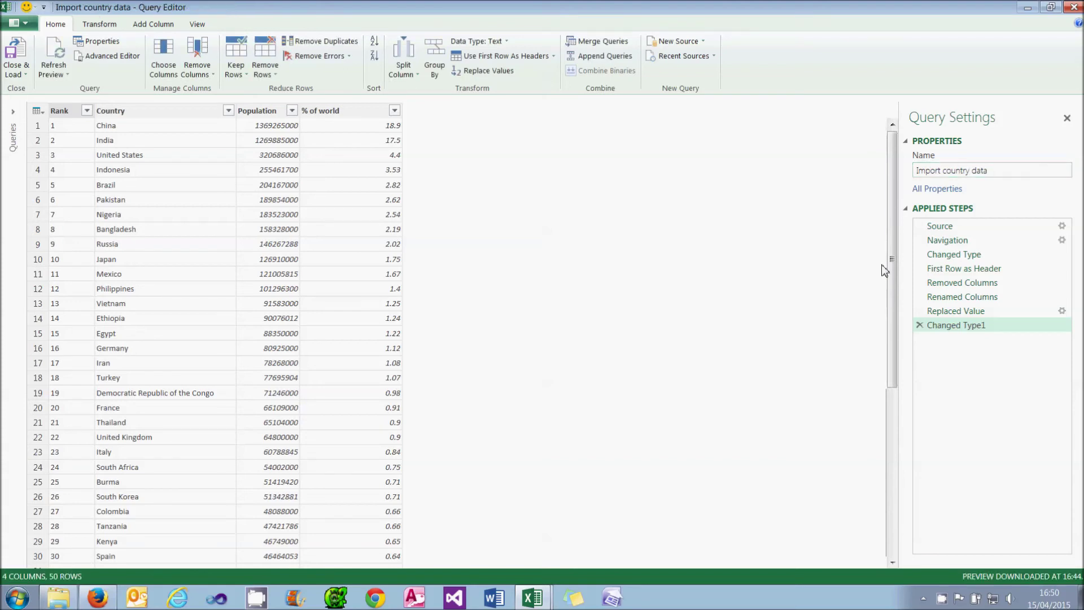
right_click(949, 312)
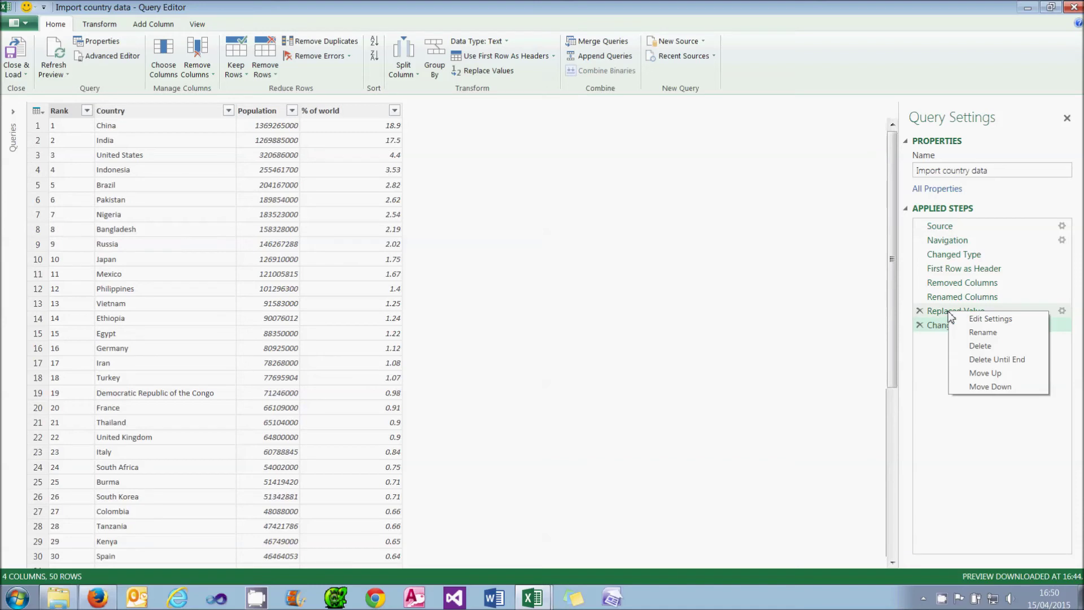
left_click(981, 333)
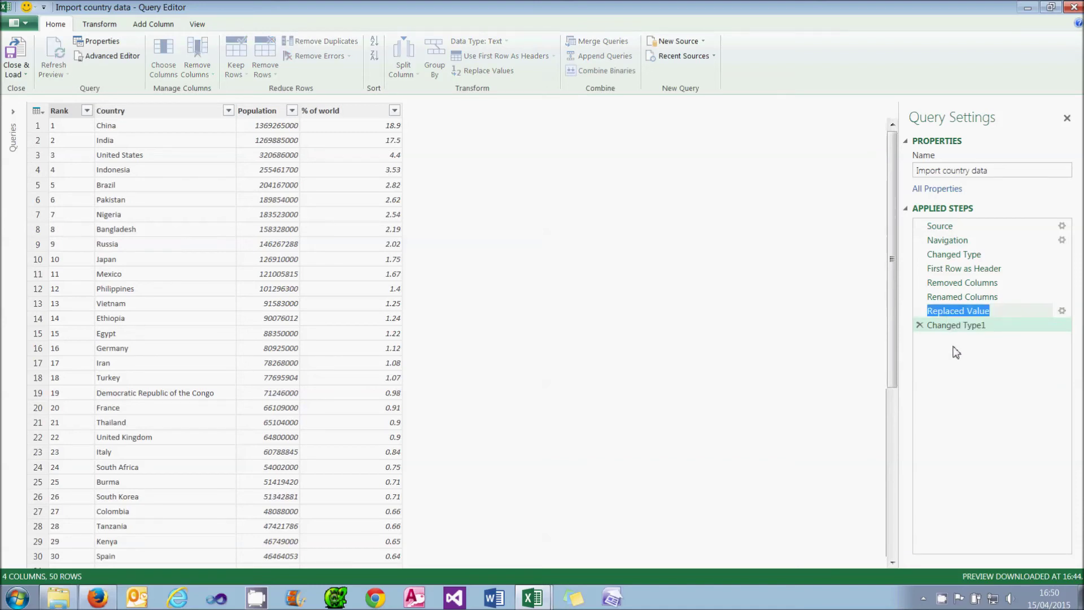
type("Replace ")
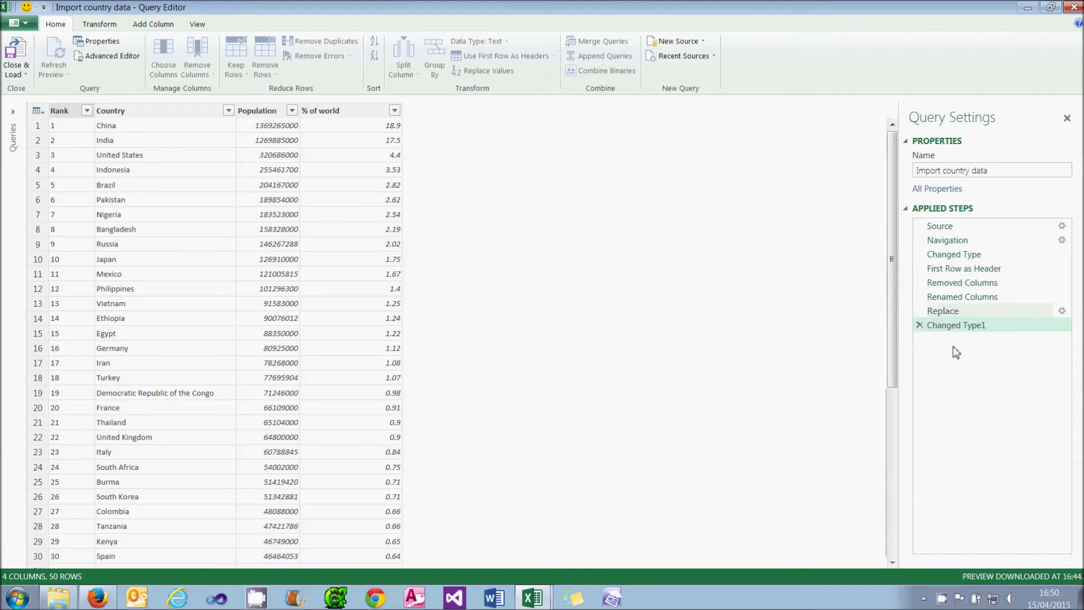
type("% symbols")
key("BackSpace")
key("BackSpace")
key("BackSpace")
type("ols")
key("Return")
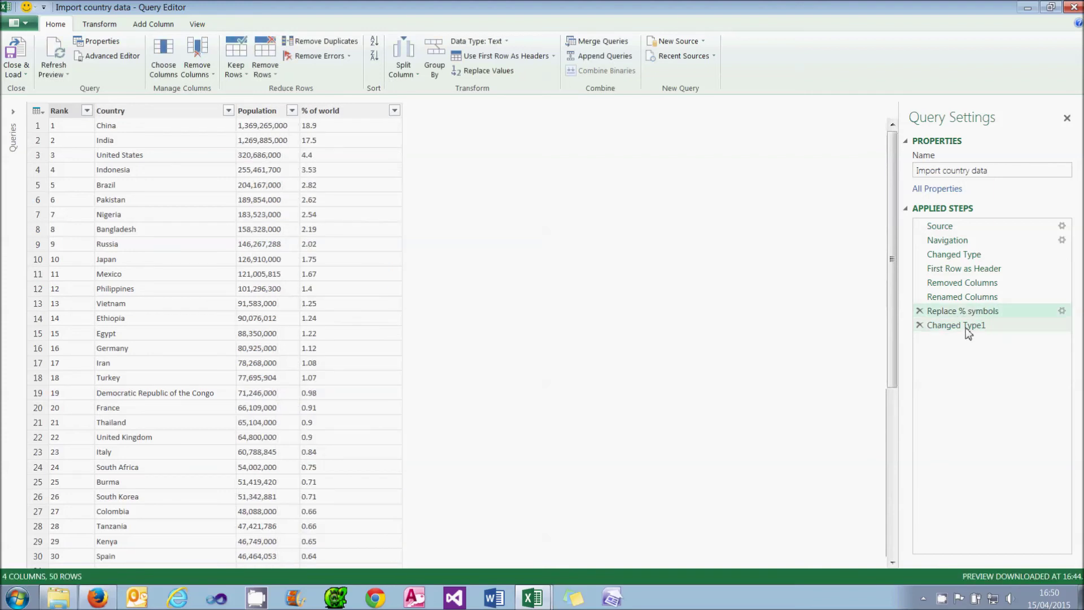
- Rename the Changed Type1 step to 'Change data types'
right_click(967, 330)
left_click(997, 349)
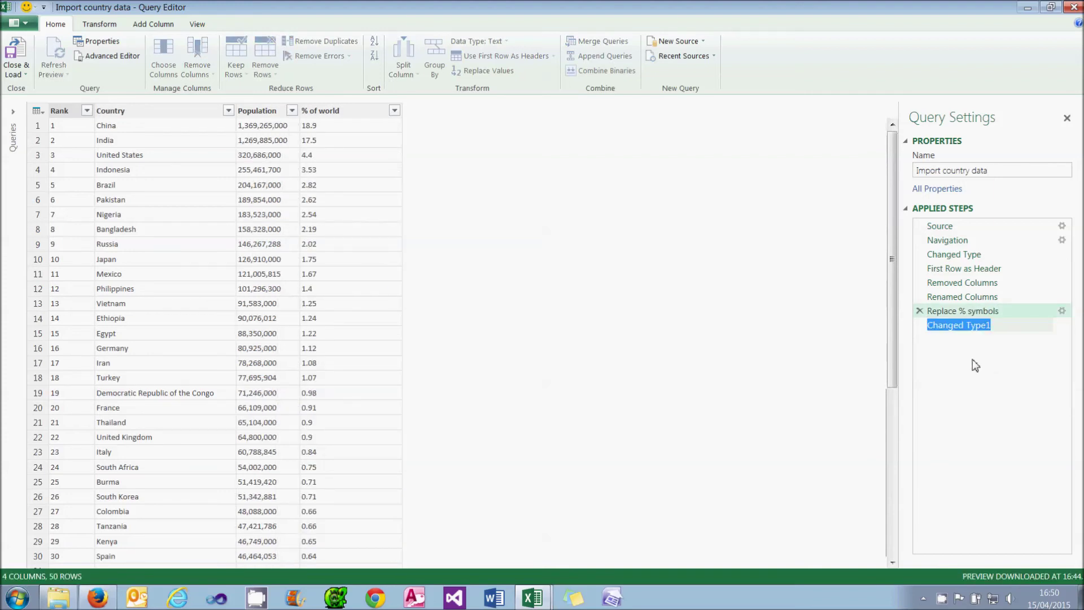
type("Change")
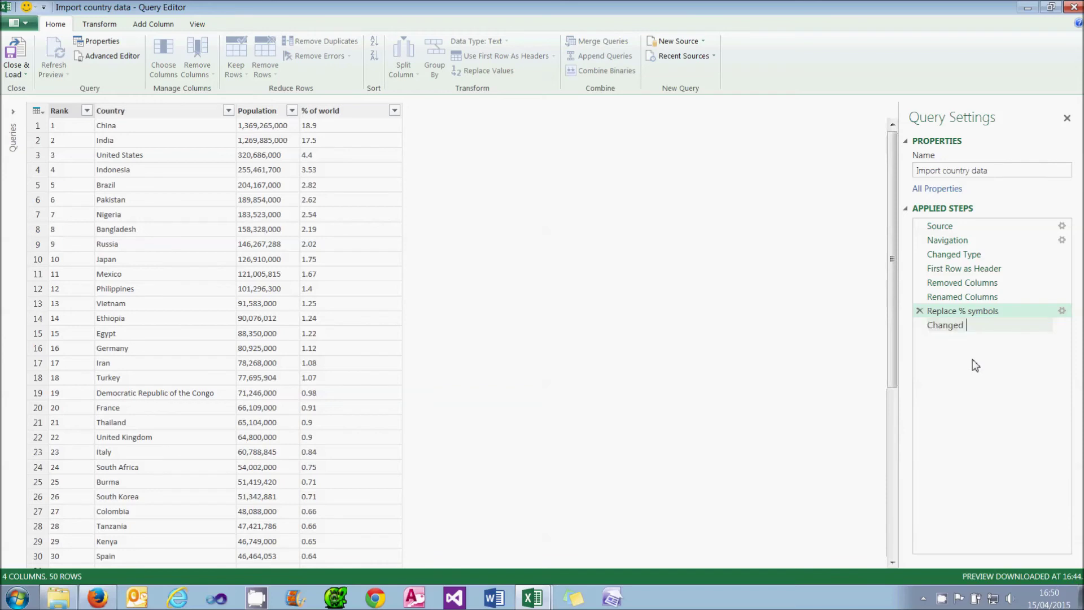
type(" data types")
key("Return")
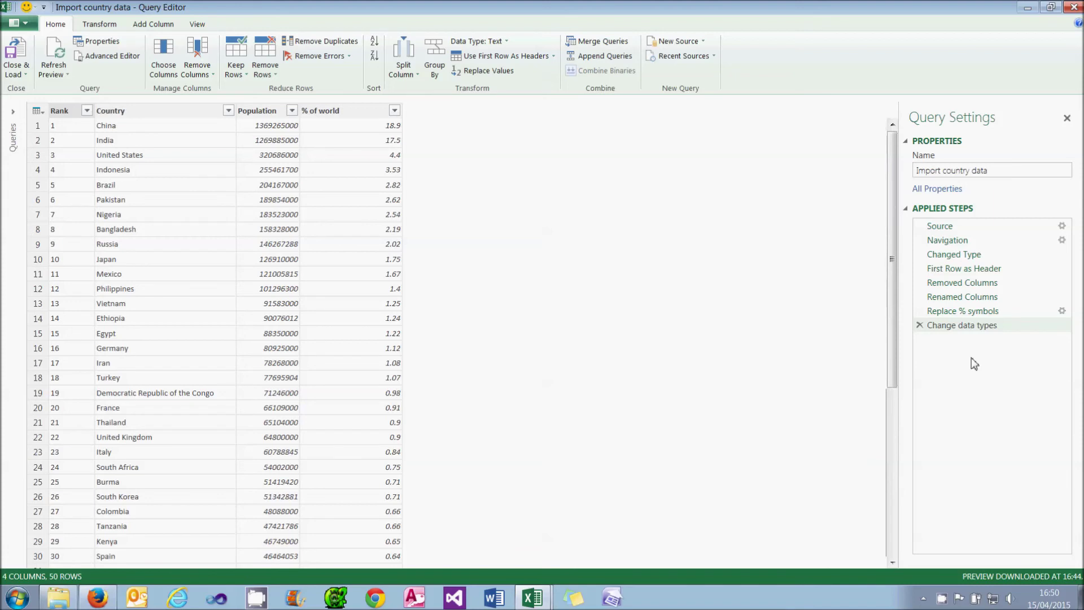
left_click(153, 111)
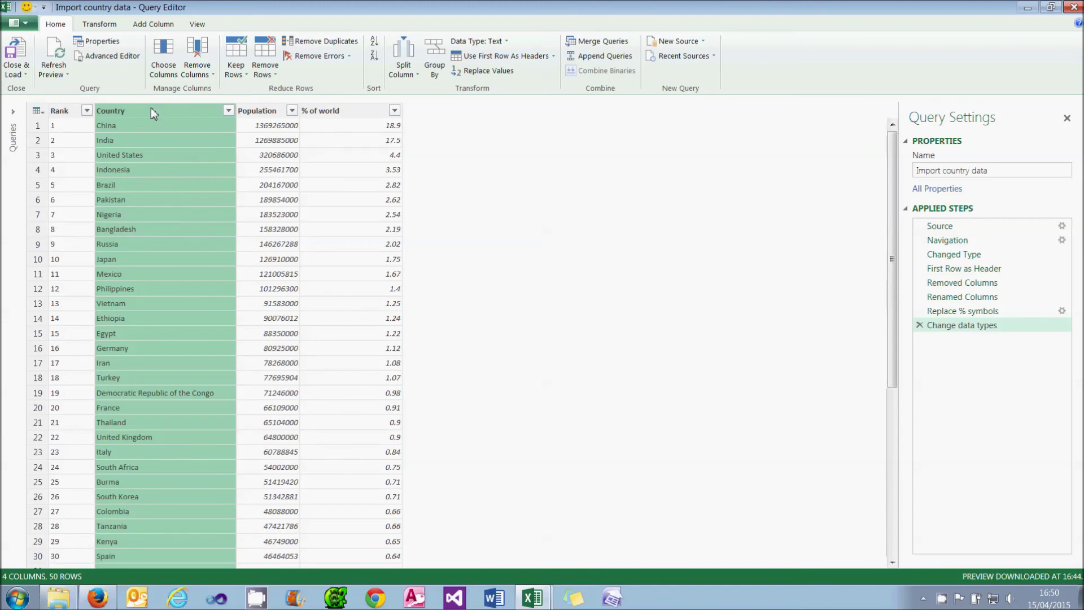
- Sort countries A to Z and rename the % of world column to 'Percentages'
left_click(373, 44)
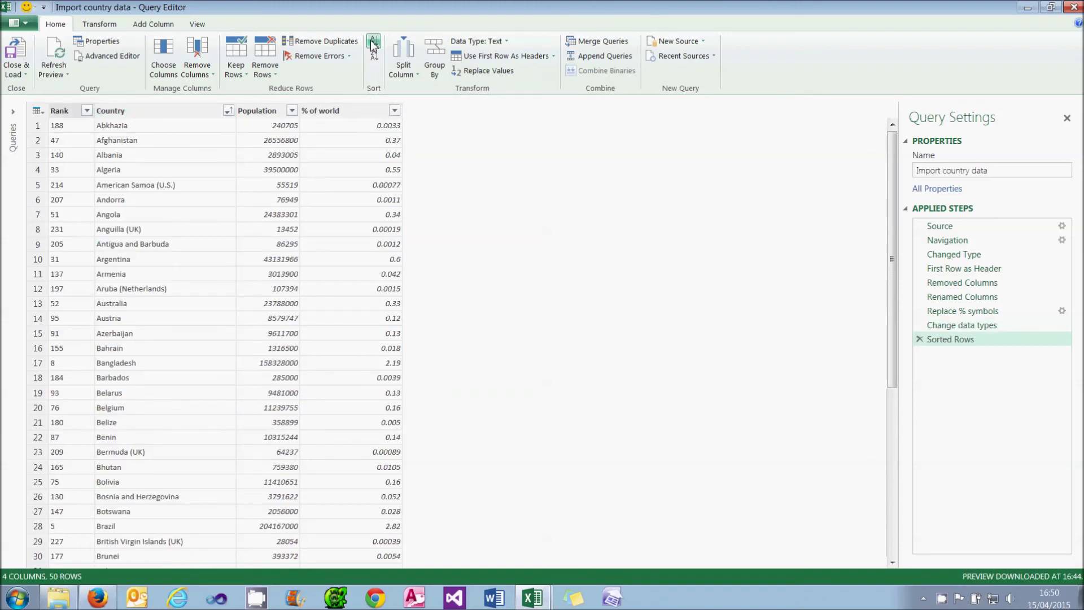
right_click(333, 115)
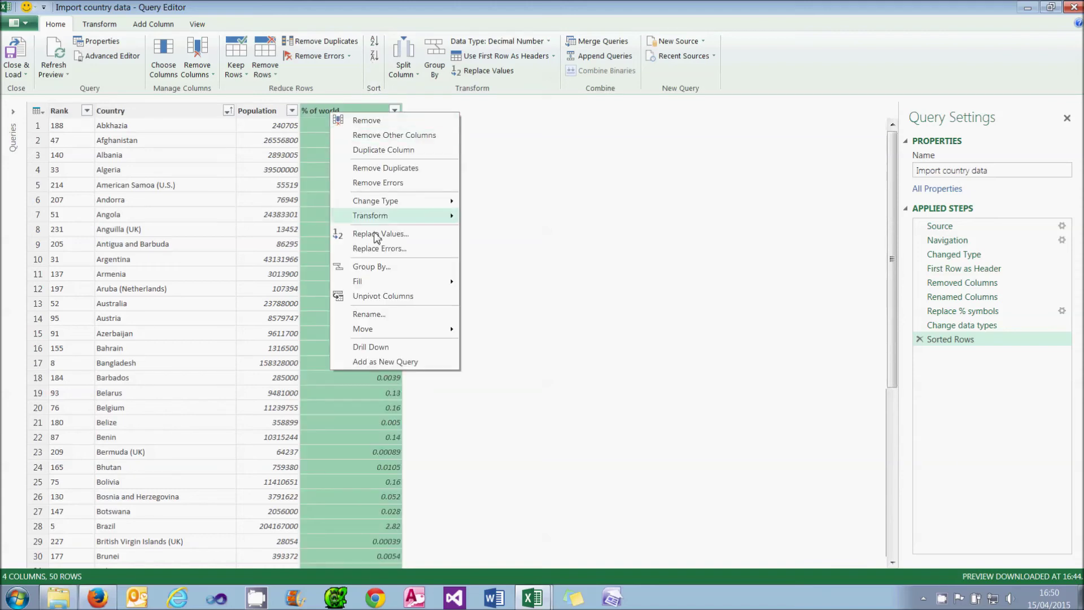
left_click(387, 313)
type("Percentages")
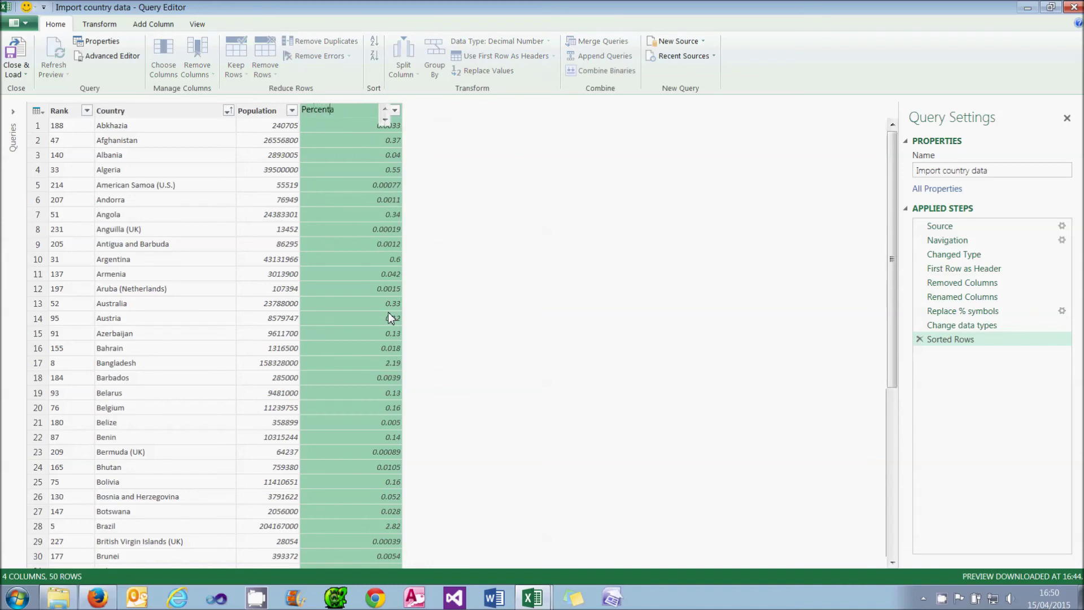
key("Return")
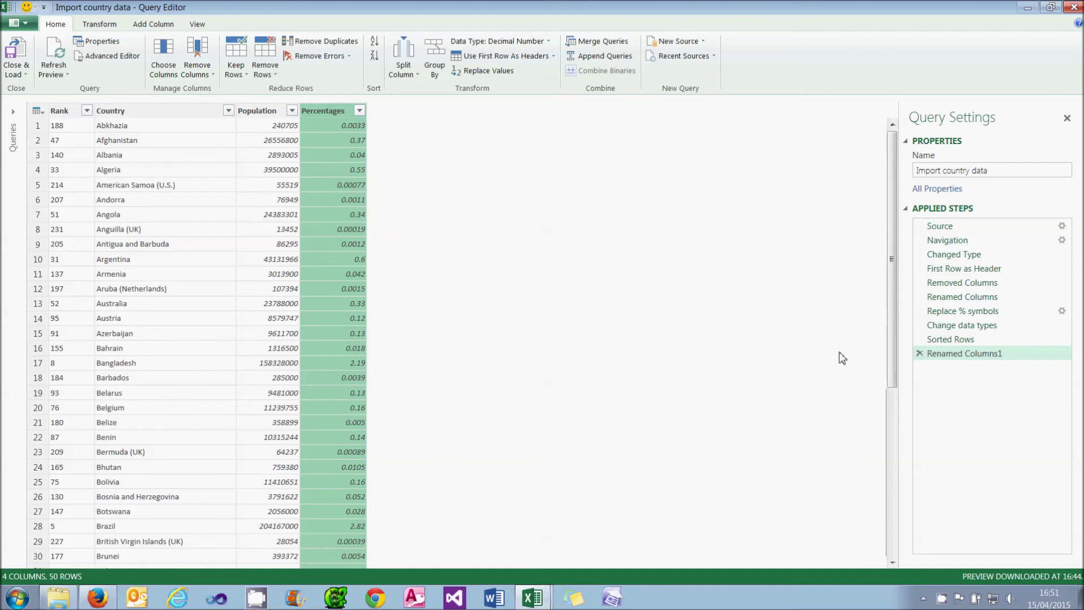
- Cancel a step deletion and select the Sorted Rows step
left_click(919, 340)
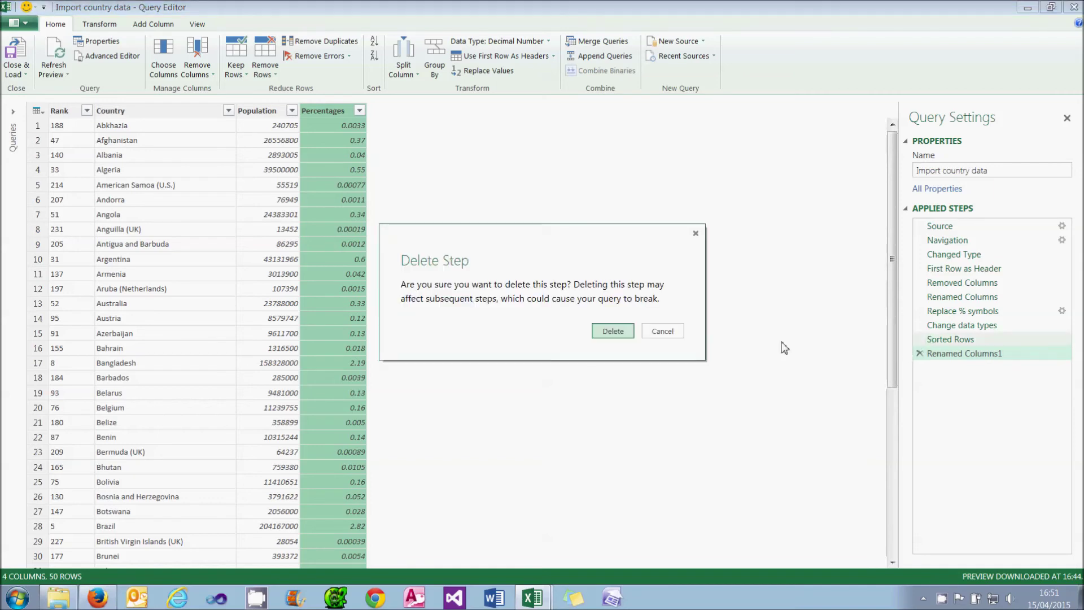
left_click(671, 332)
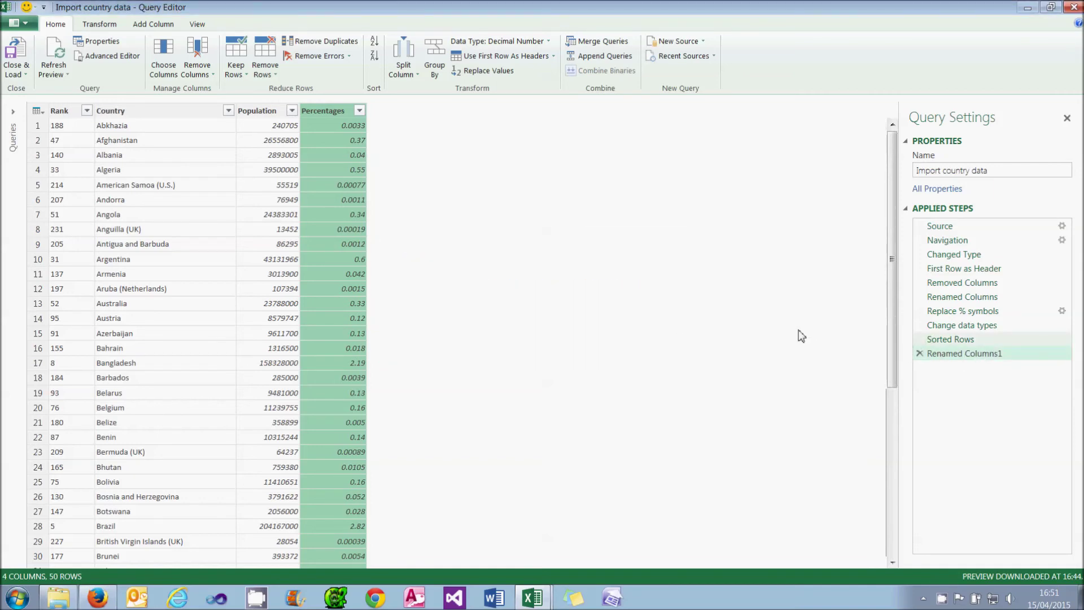
left_click(951, 340)
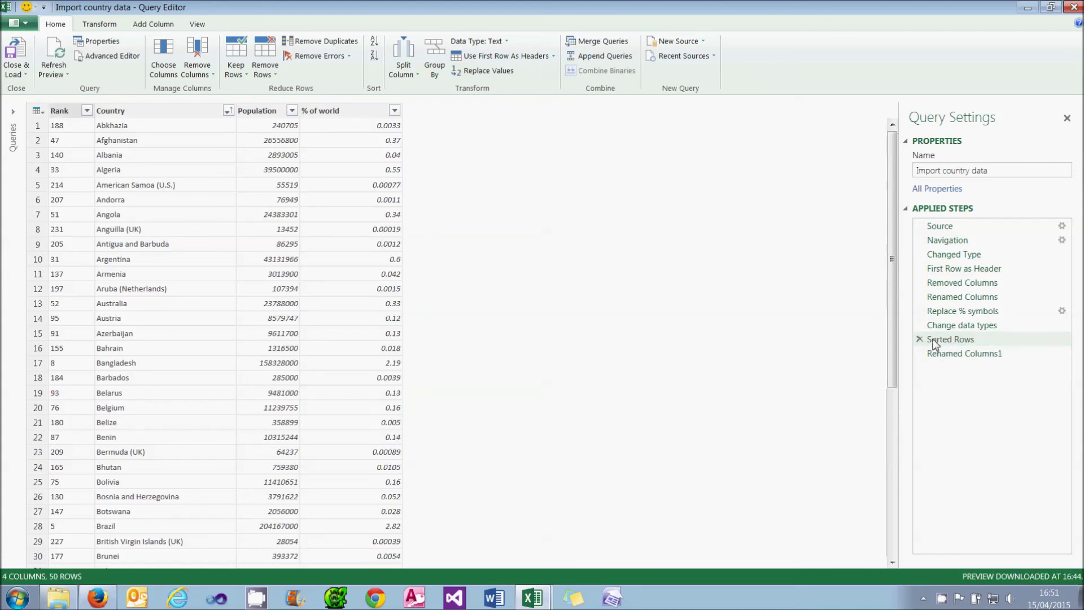
- Delete Sorted Rows and all later steps, then check the % of world and Country columns
right_click(946, 343)
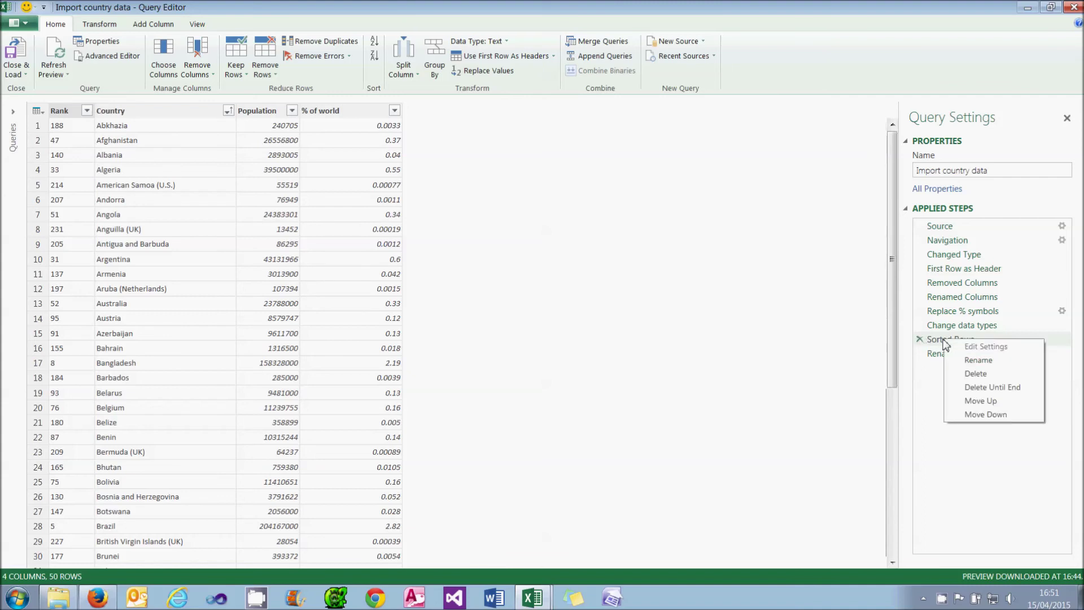
left_click(993, 387)
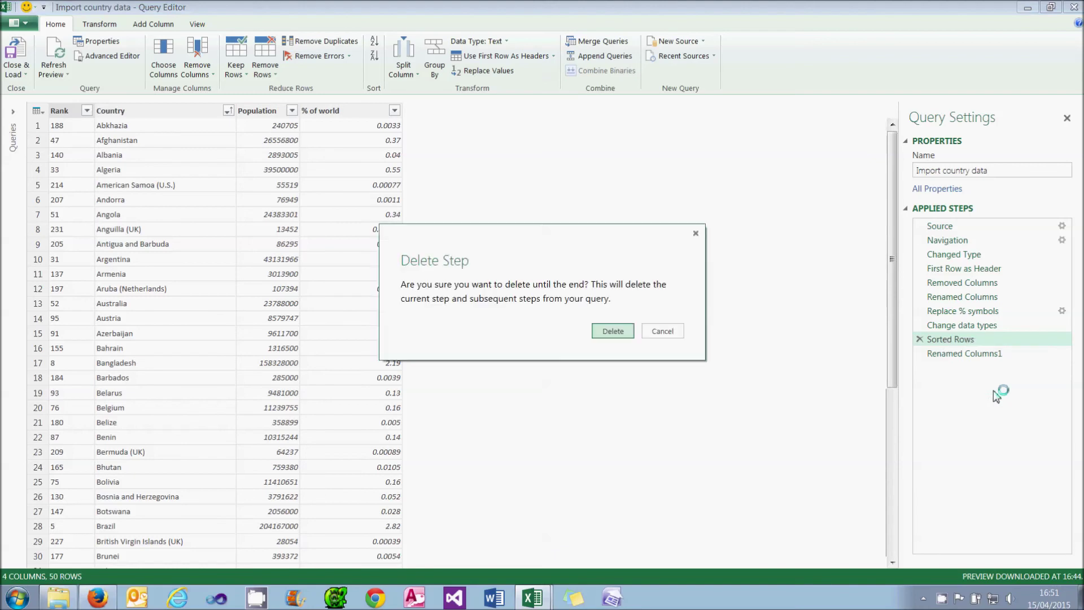
left_click(624, 337)
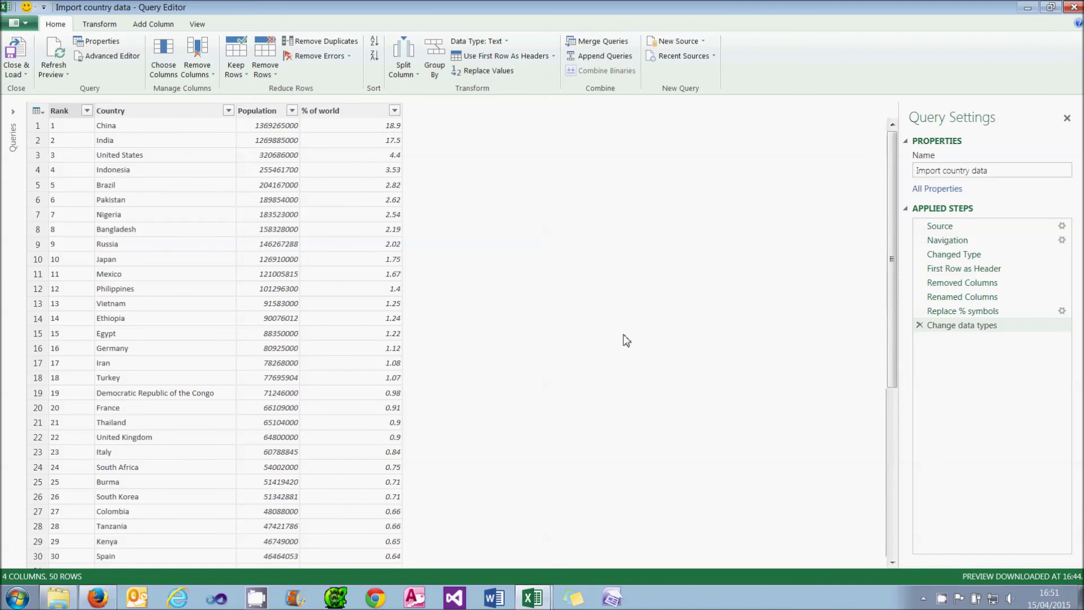
left_click(339, 110)
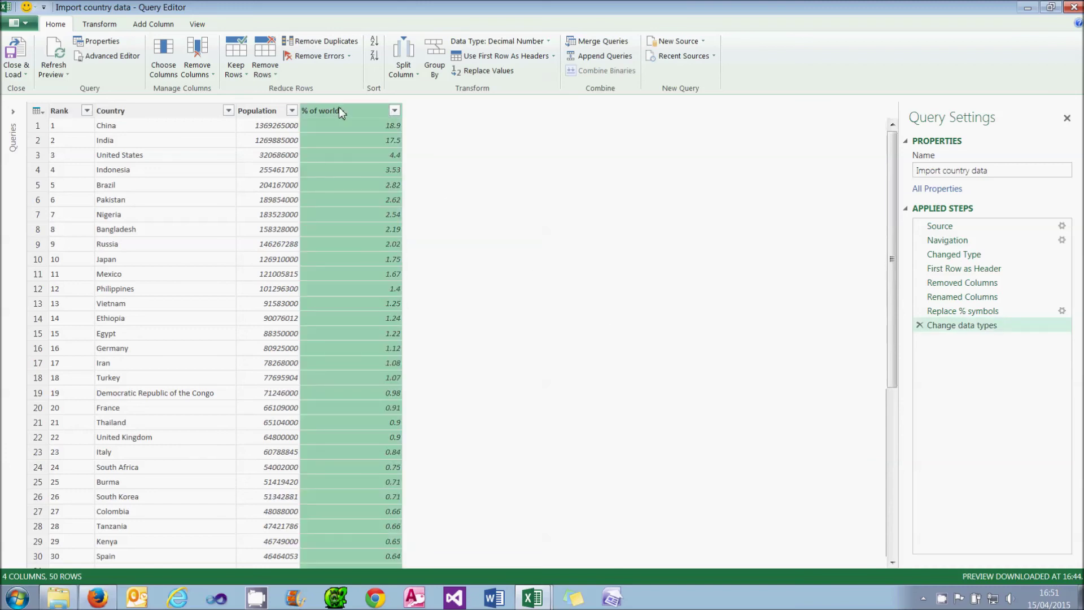
left_click(178, 111)
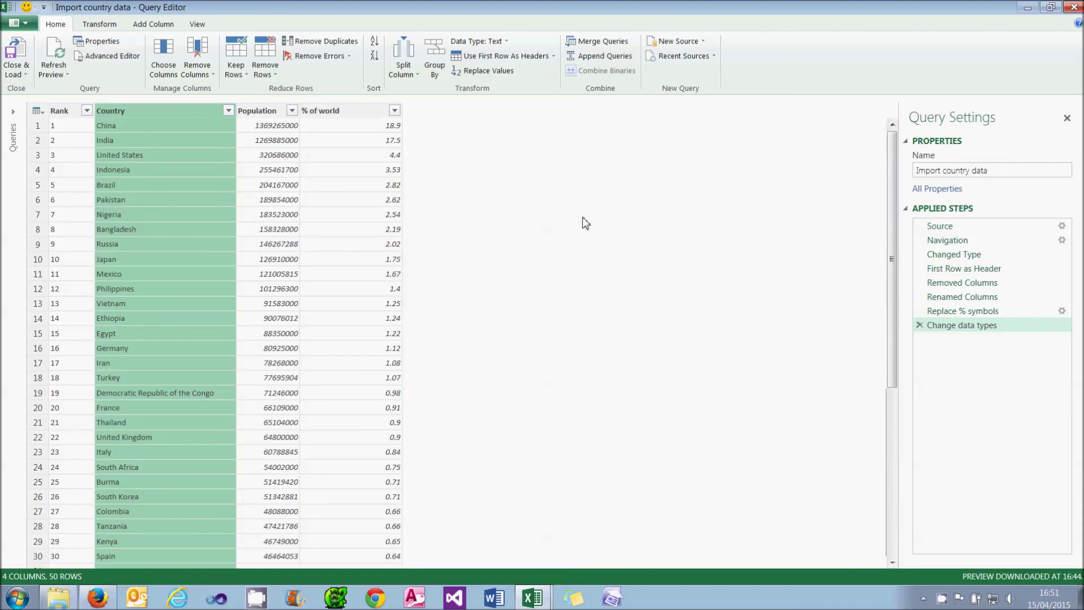
- Delete the Replace % symbols step and preview the table at the Renamed Columns step
left_click(953, 312)
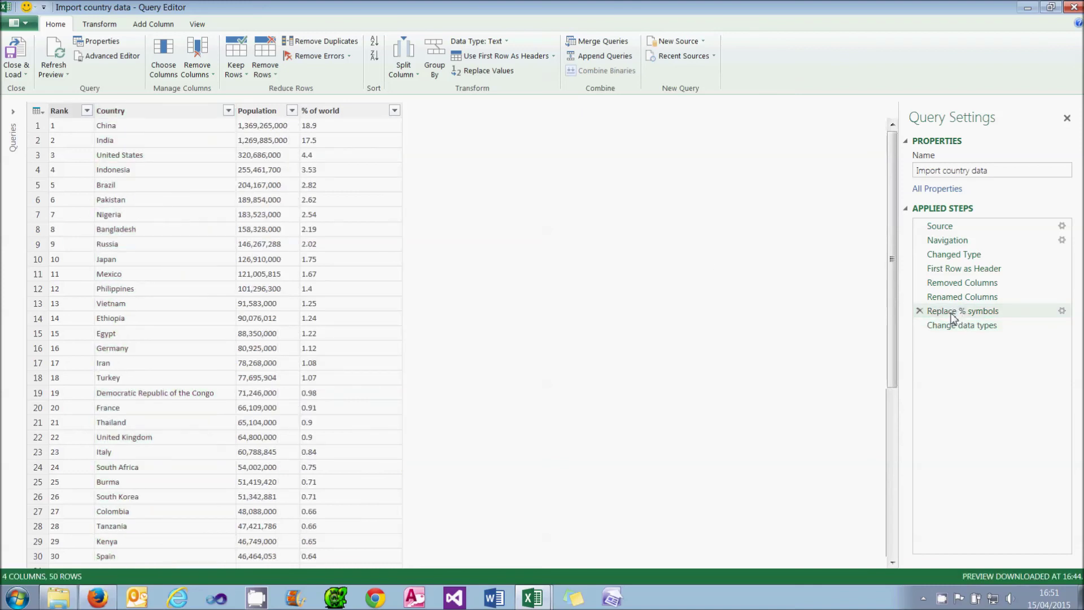
left_click(920, 311)
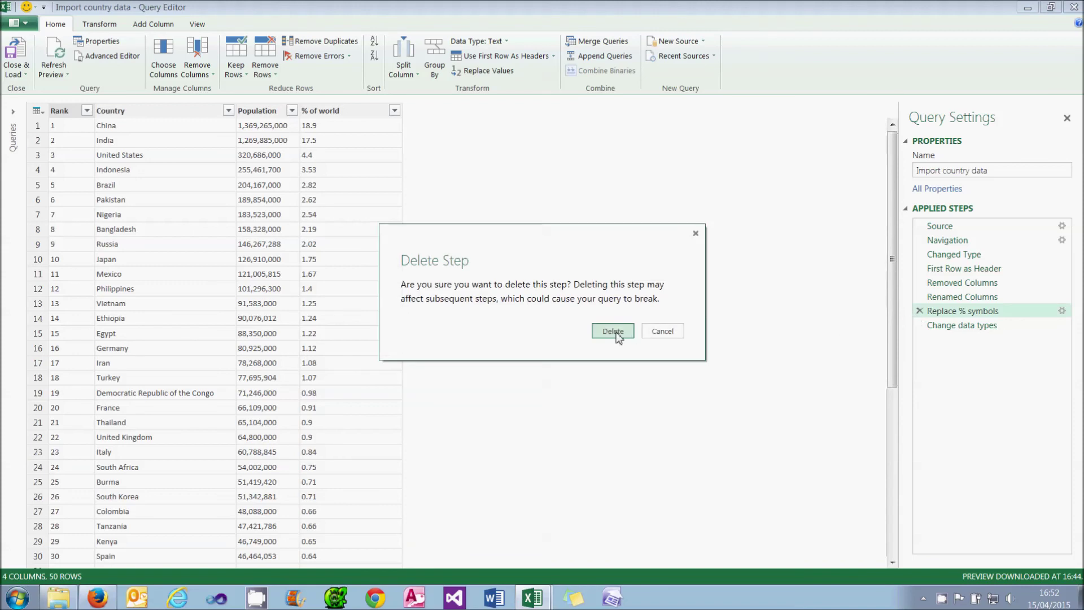
left_click(615, 332)
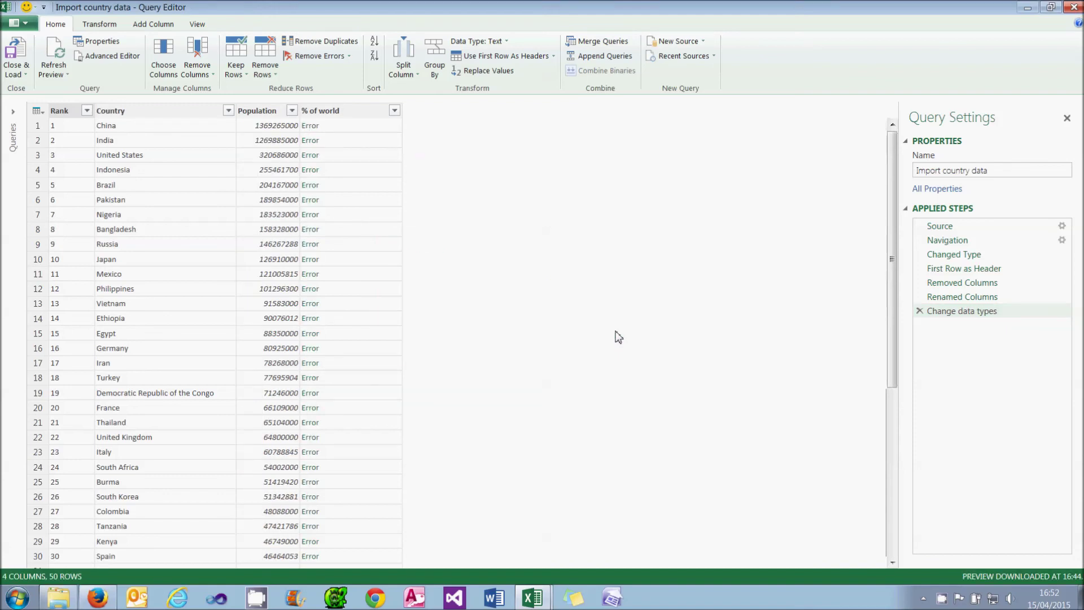
left_click(356, 112)
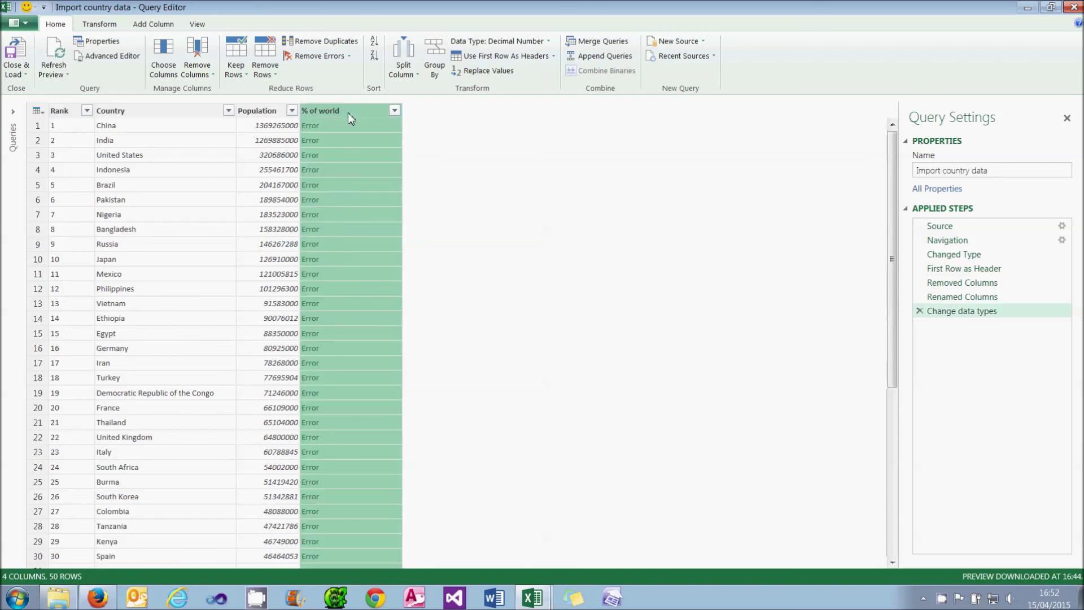
left_click(953, 300)
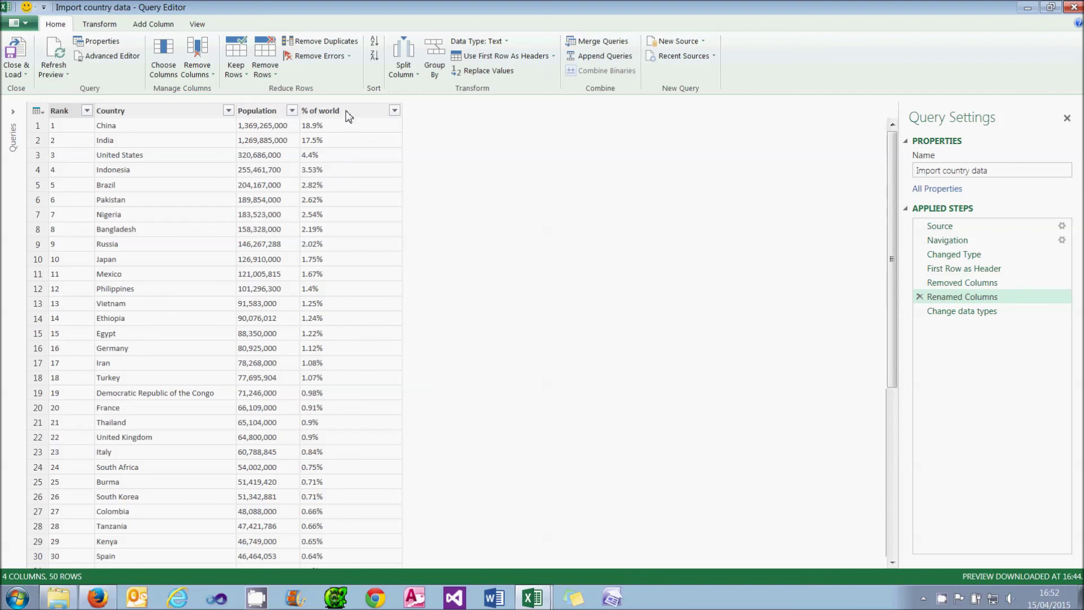
- Delete the Change data types step and strip the % signs from the % of world column
left_click(938, 315)
left_click(920, 311)
left_click(339, 112)
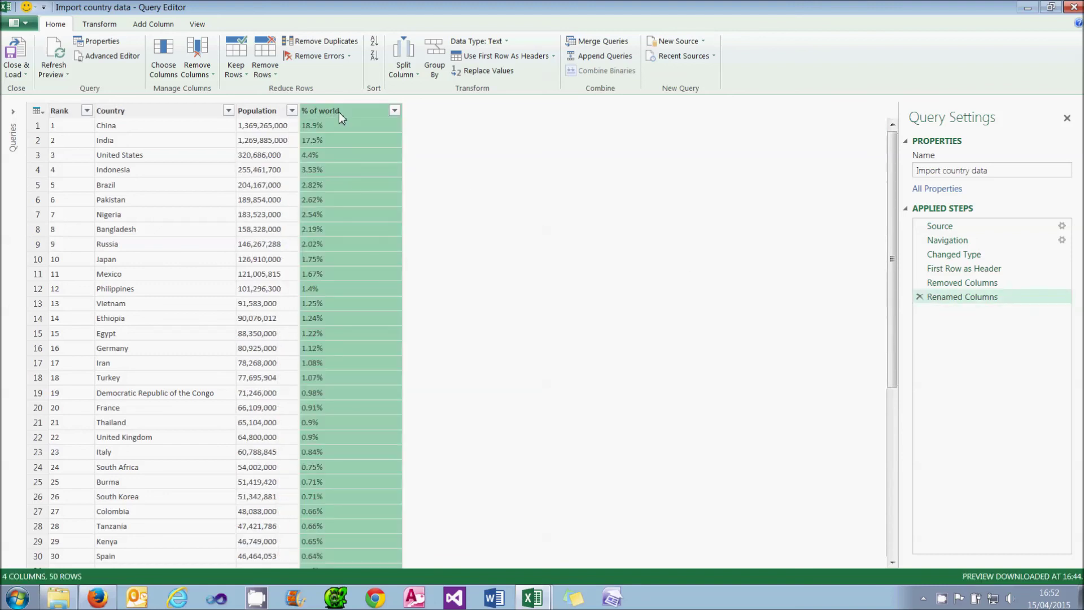
left_click(483, 71)
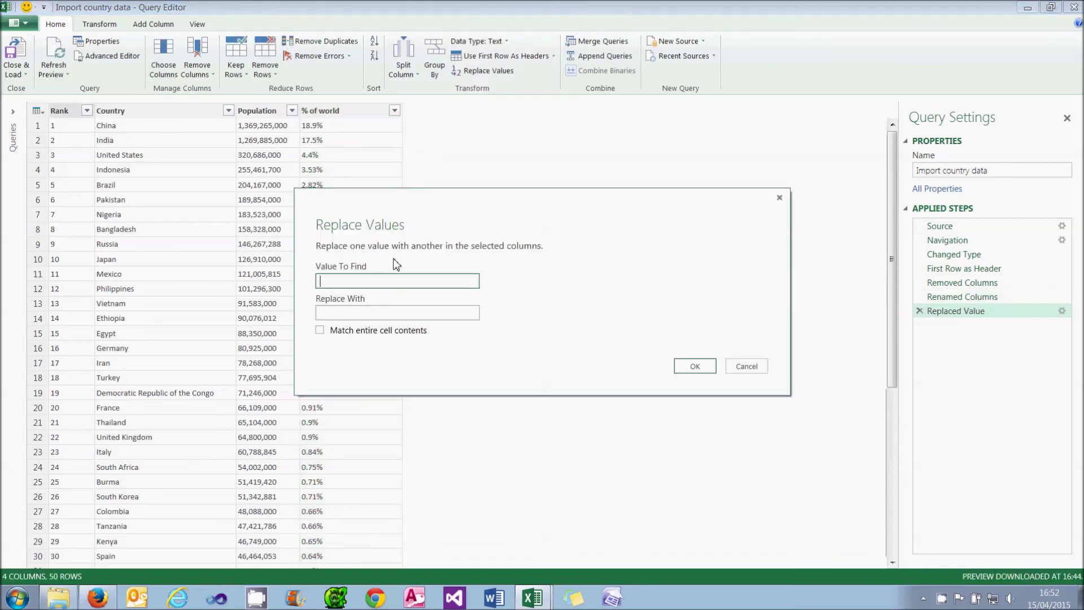
type("%")
left_click(686, 367)
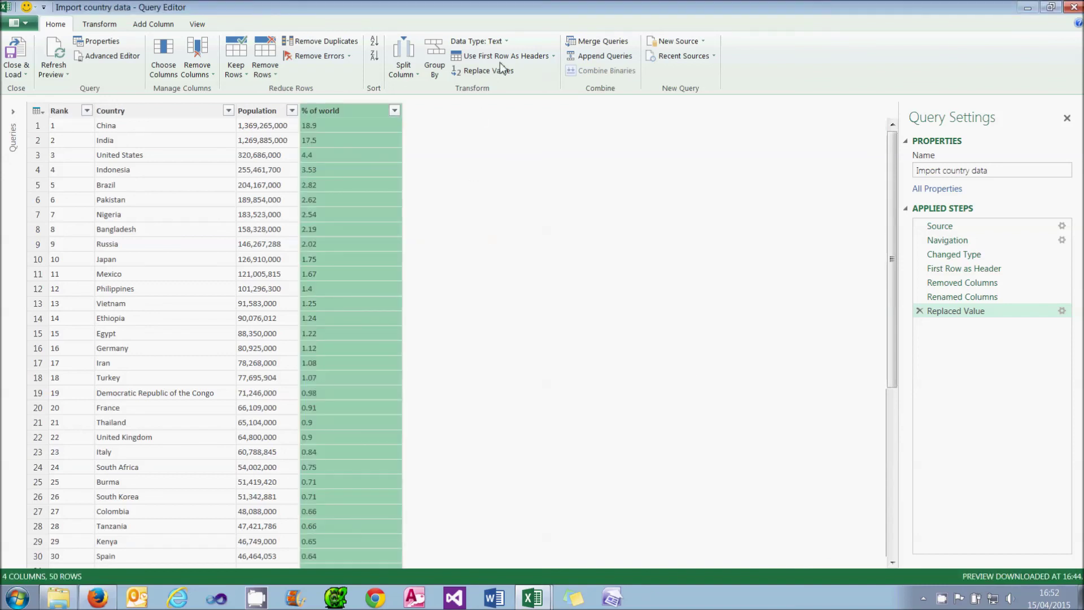
- Make % of world Decimal Number and Population Whole Number, then Close & Load to the worksheet
left_click(508, 42)
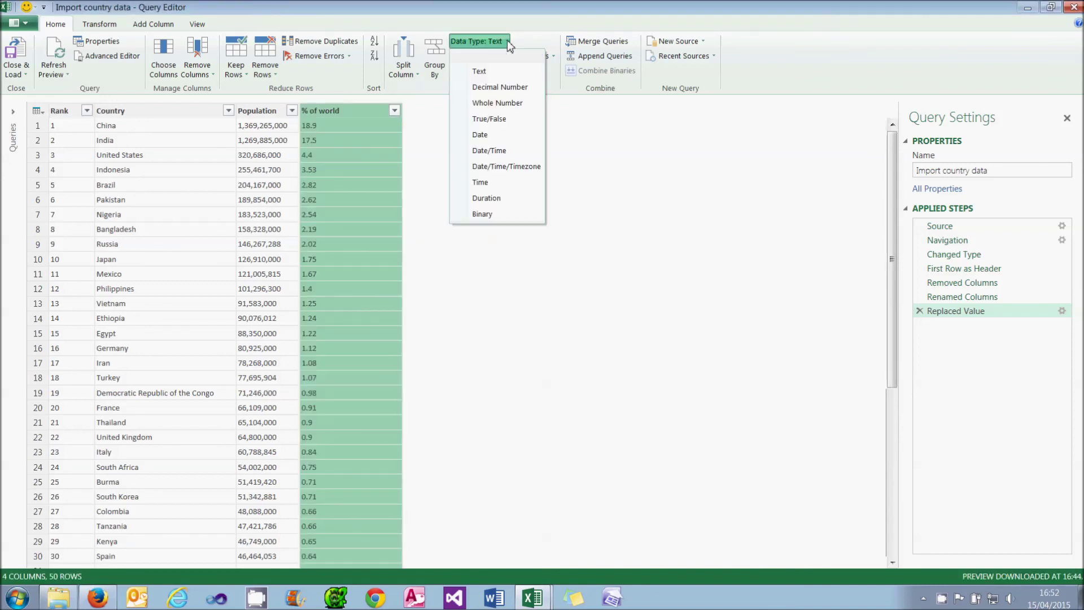
left_click(500, 88)
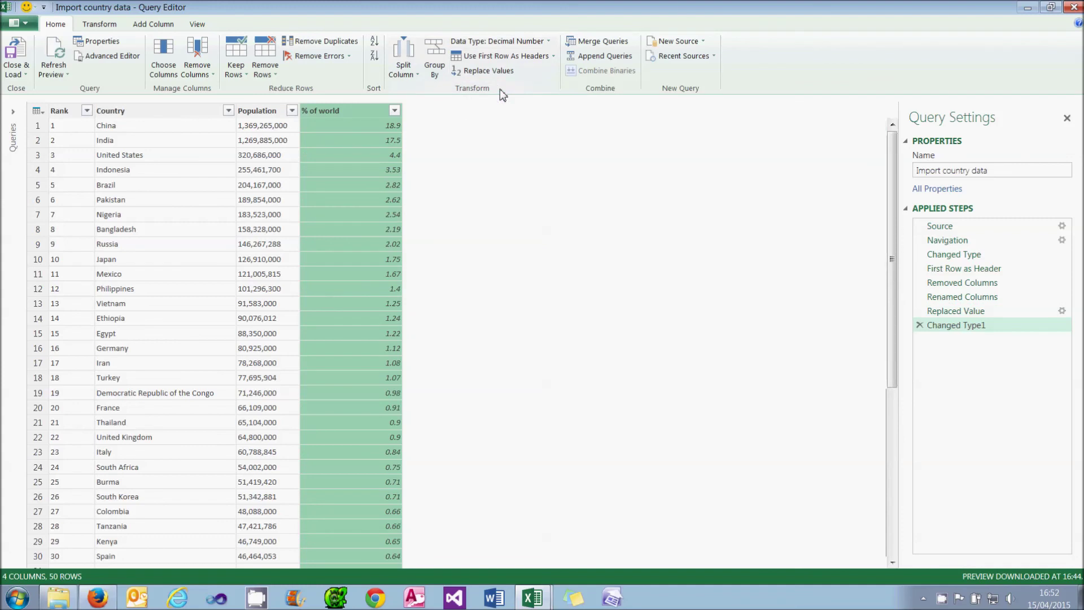
left_click(272, 112)
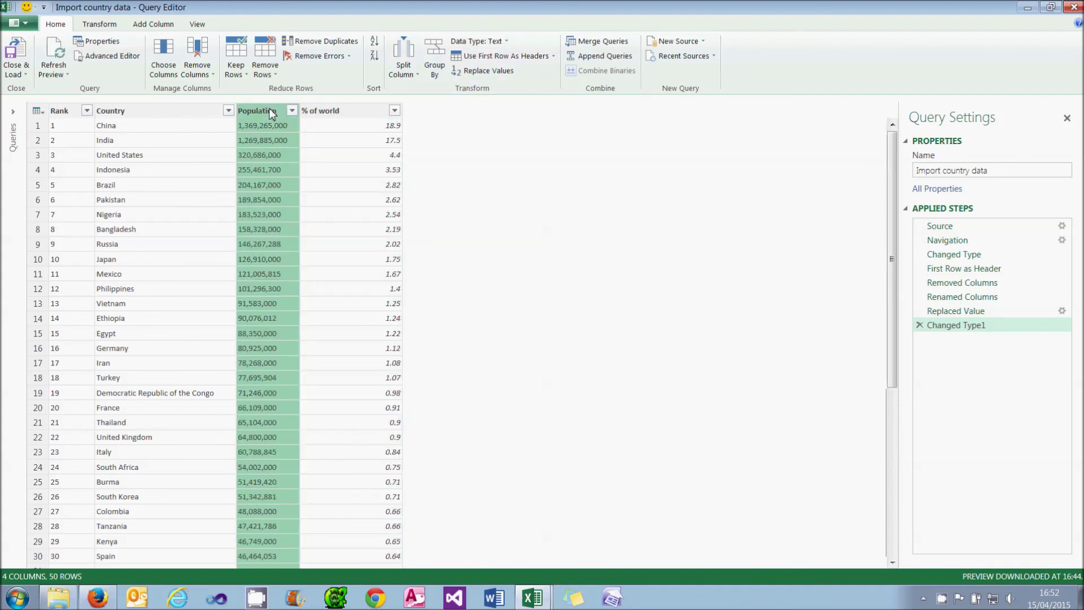
left_click(507, 45)
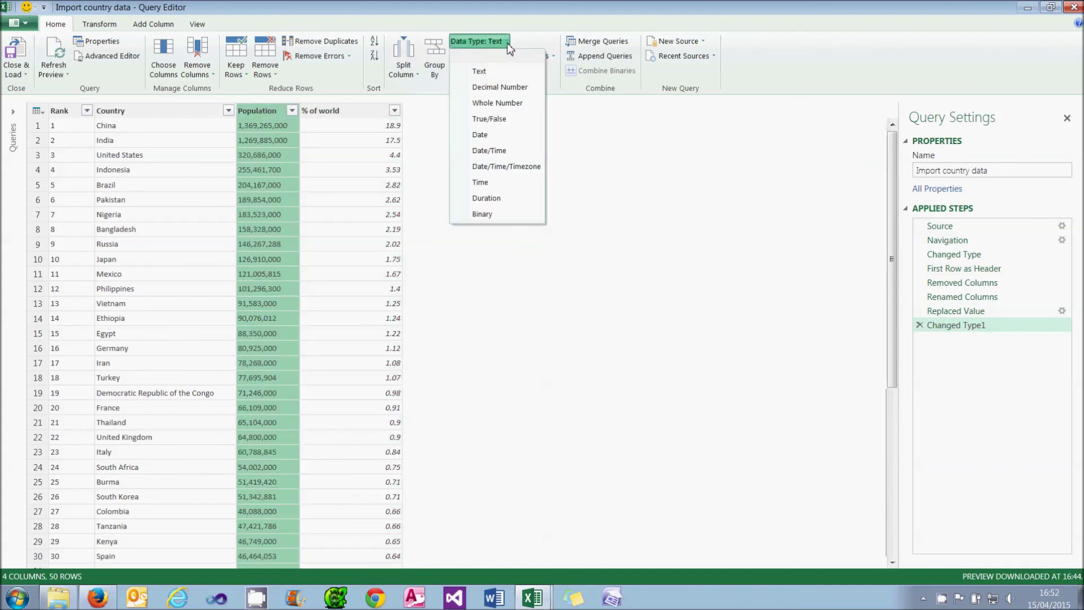
left_click(500, 102)
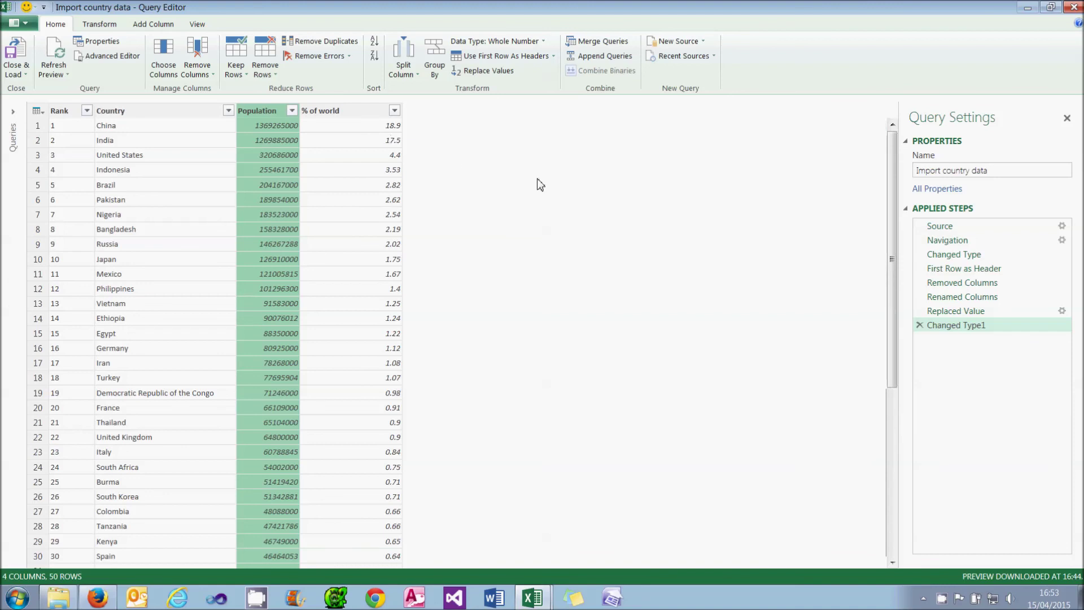
left_click(25, 74)
left_click(34, 88)
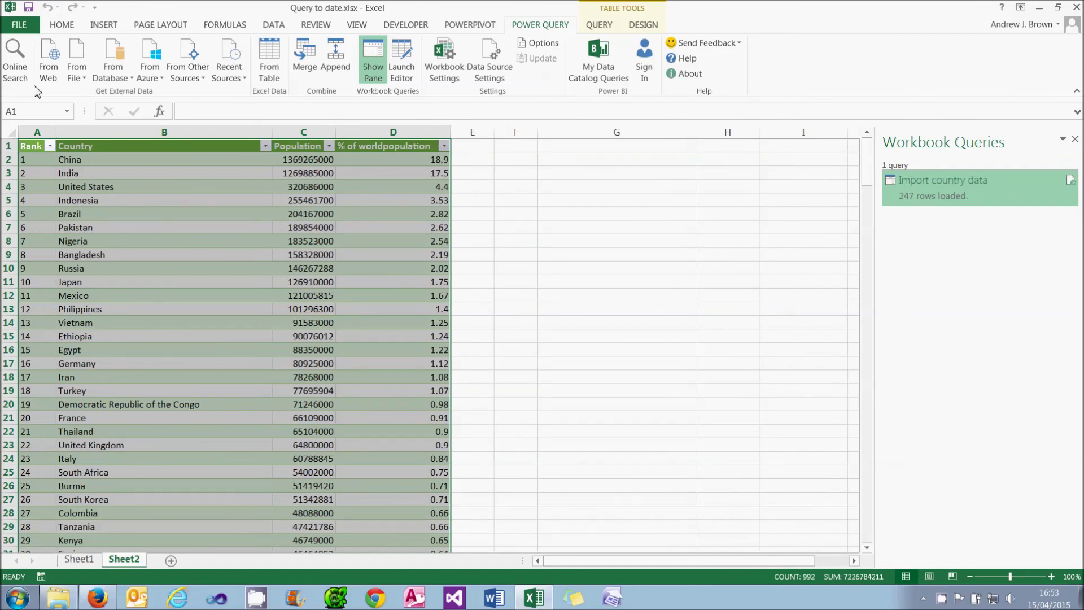
- Deselect the reloaded 247-row Import country data table by clicking cell F5
left_click(530, 204)
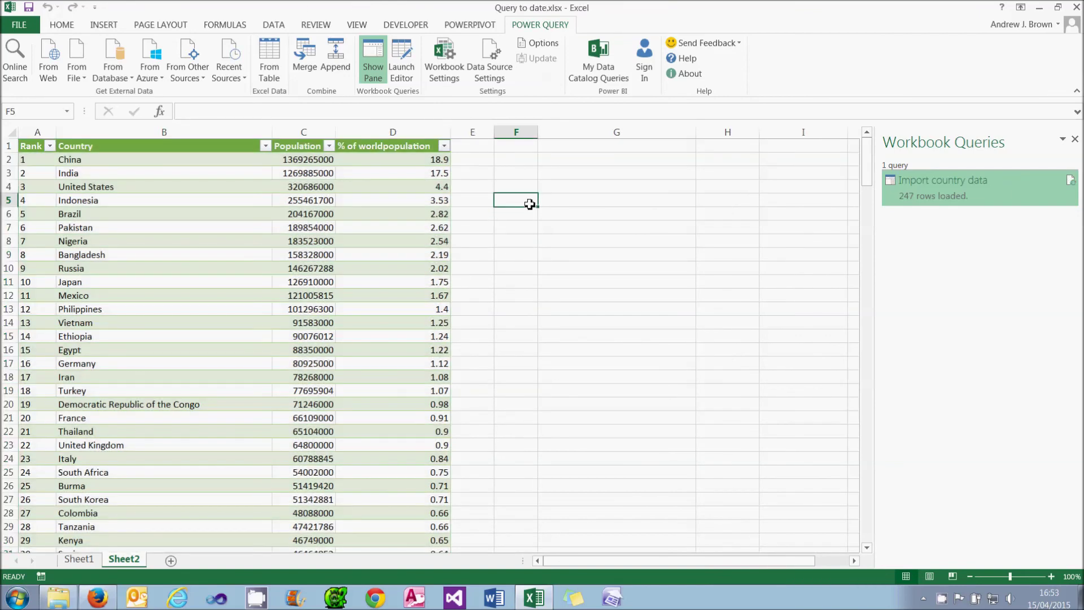